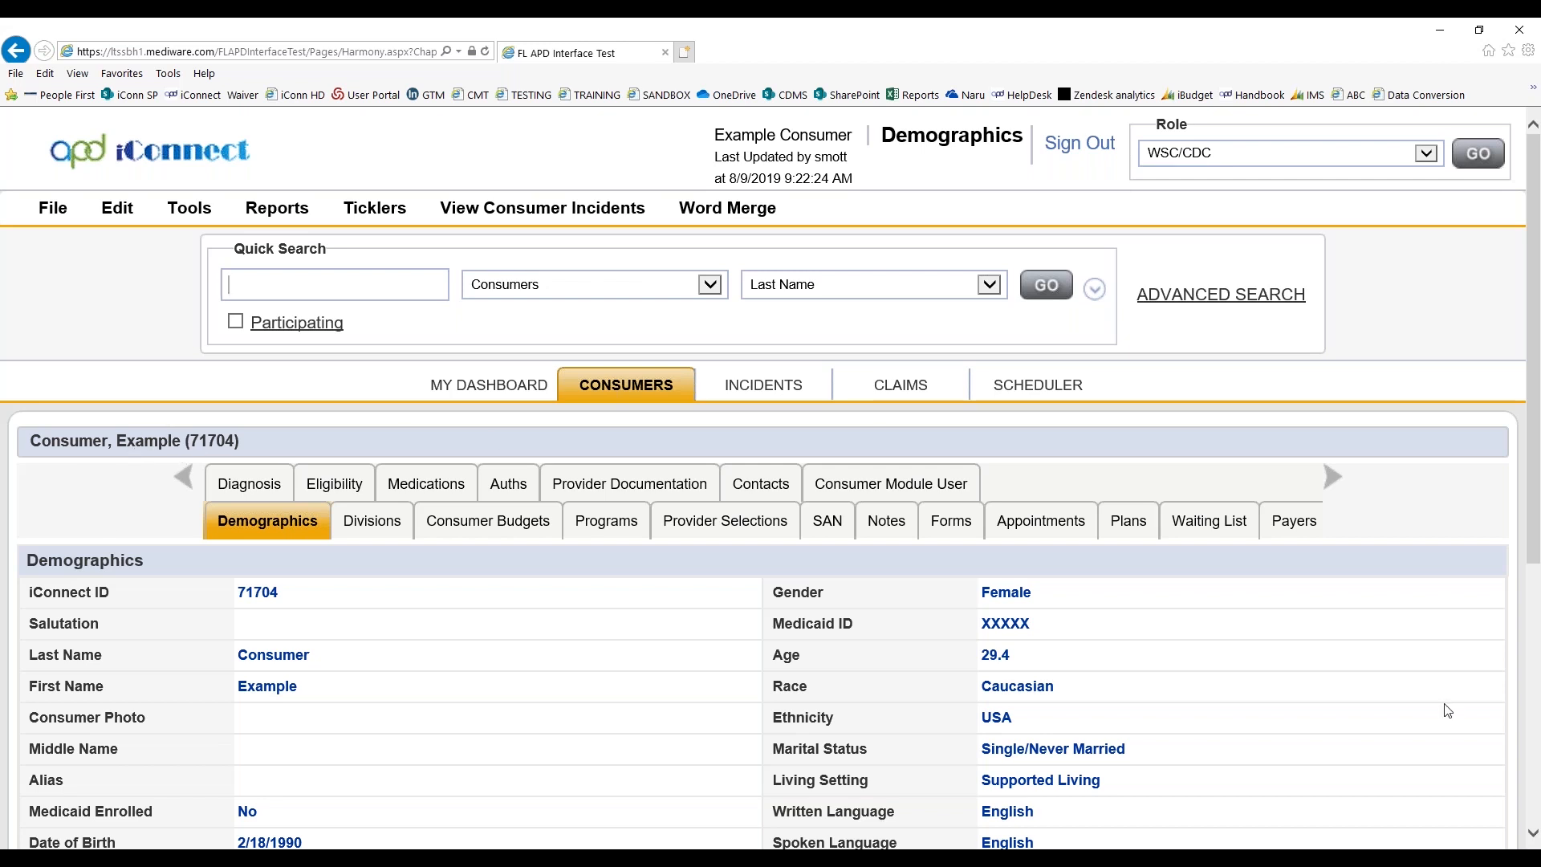
- Review the example consumer's demographics and contact information, followed by the medications and contacts records
scroll(1447, 699, down, 3)
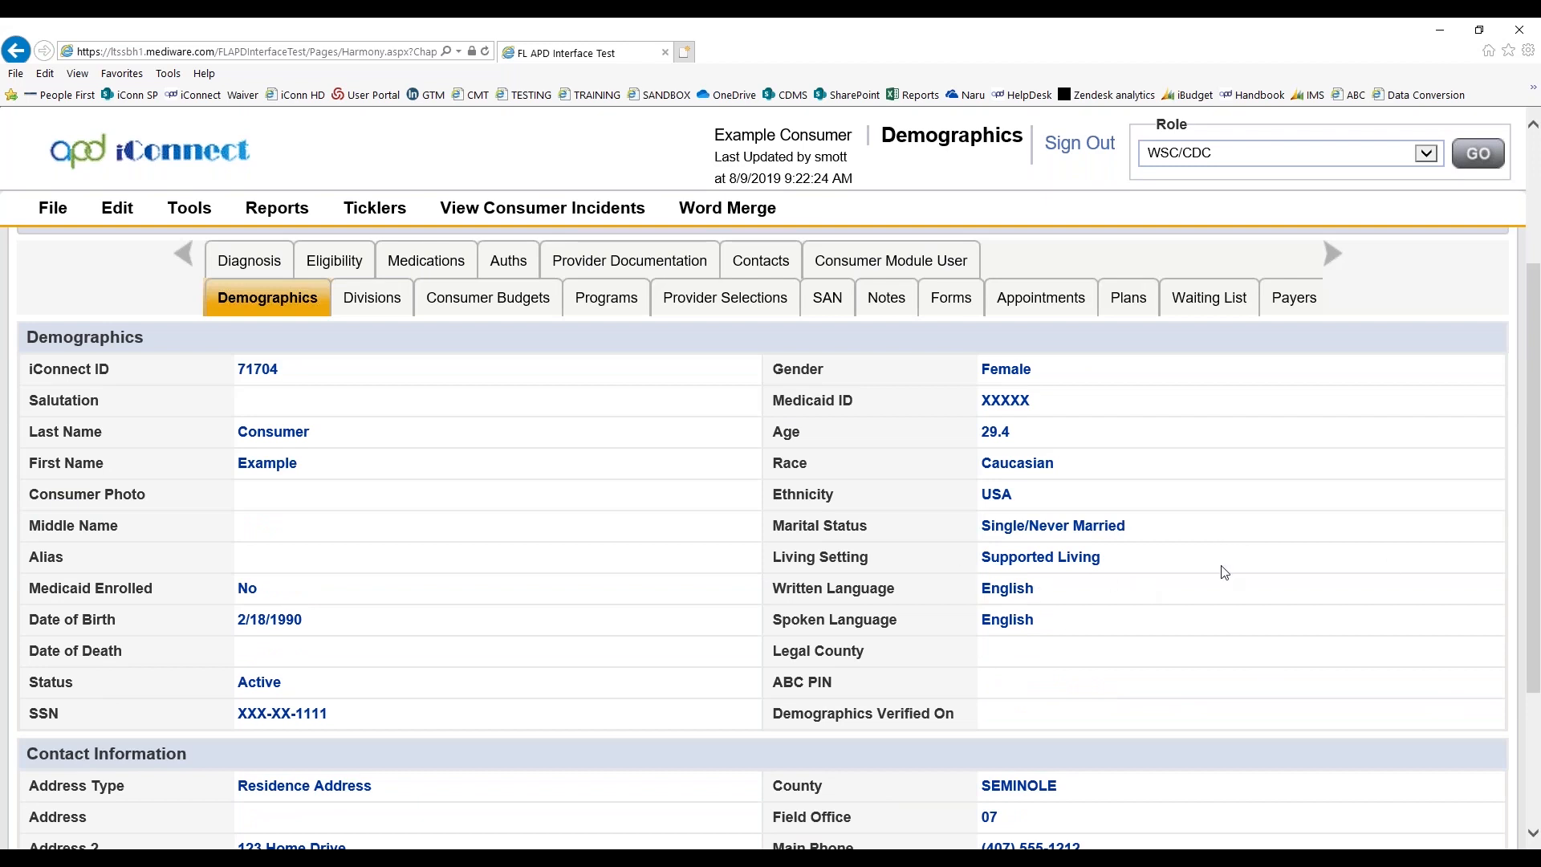
scroll(1431, 616, down, 3)
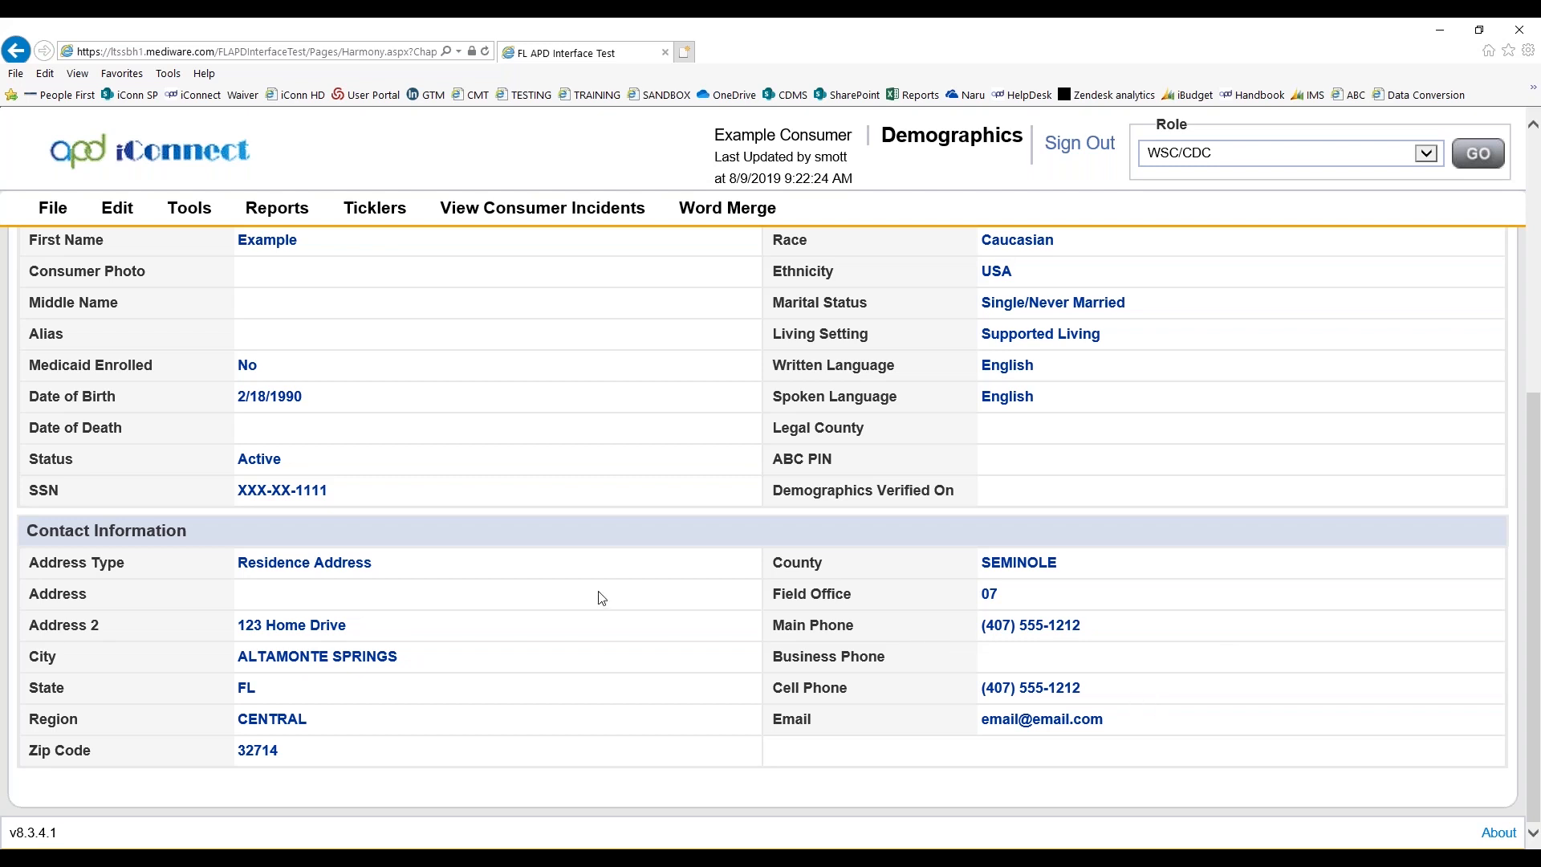
scroll(604, 593, up, 3)
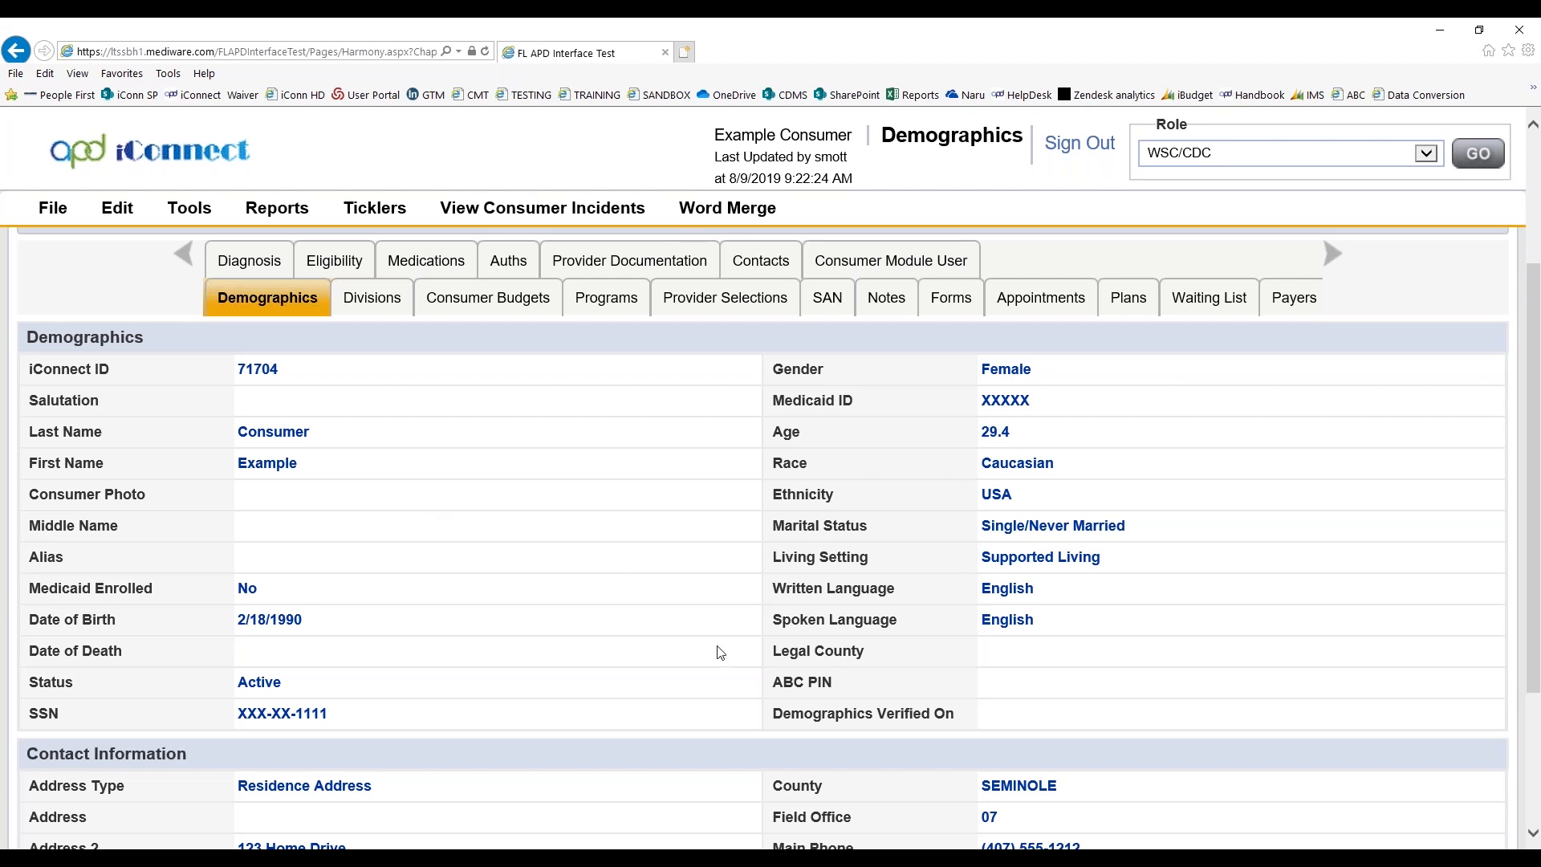
click(440, 265)
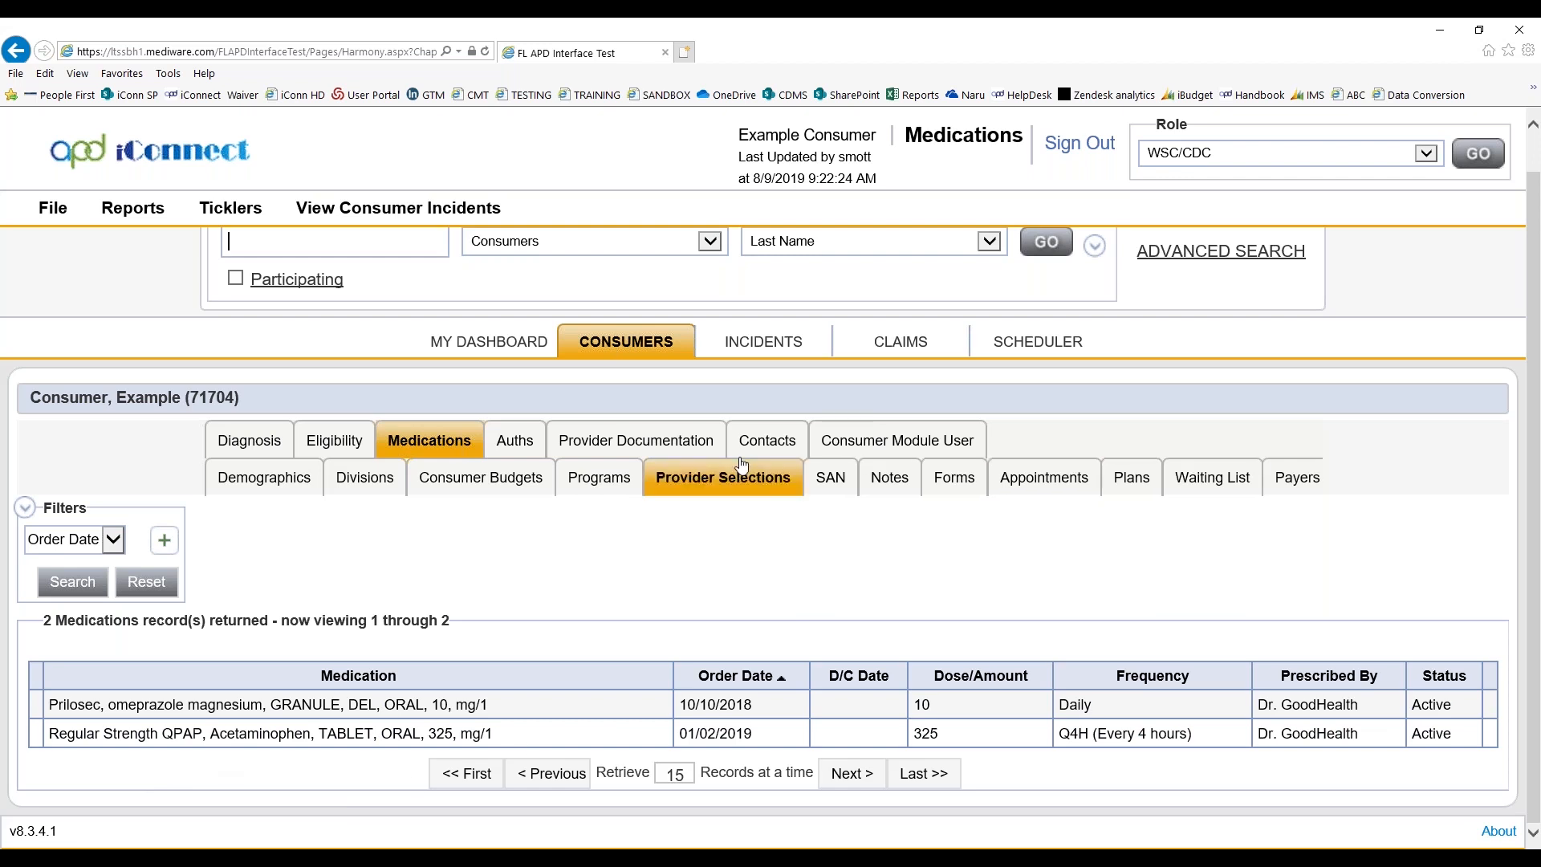
click(771, 447)
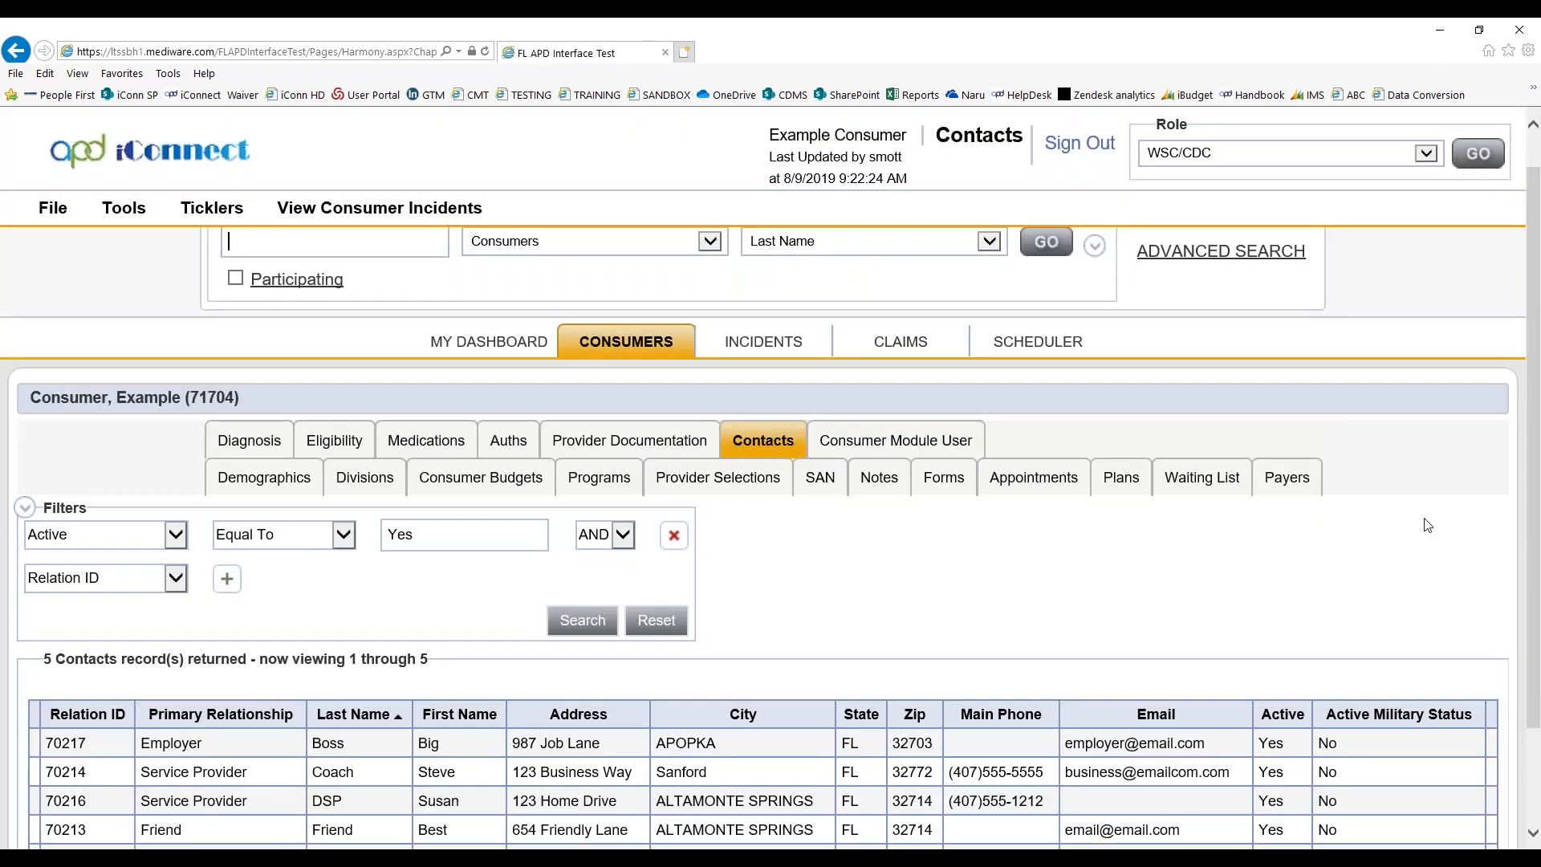
scroll(1427, 525, down, 3)
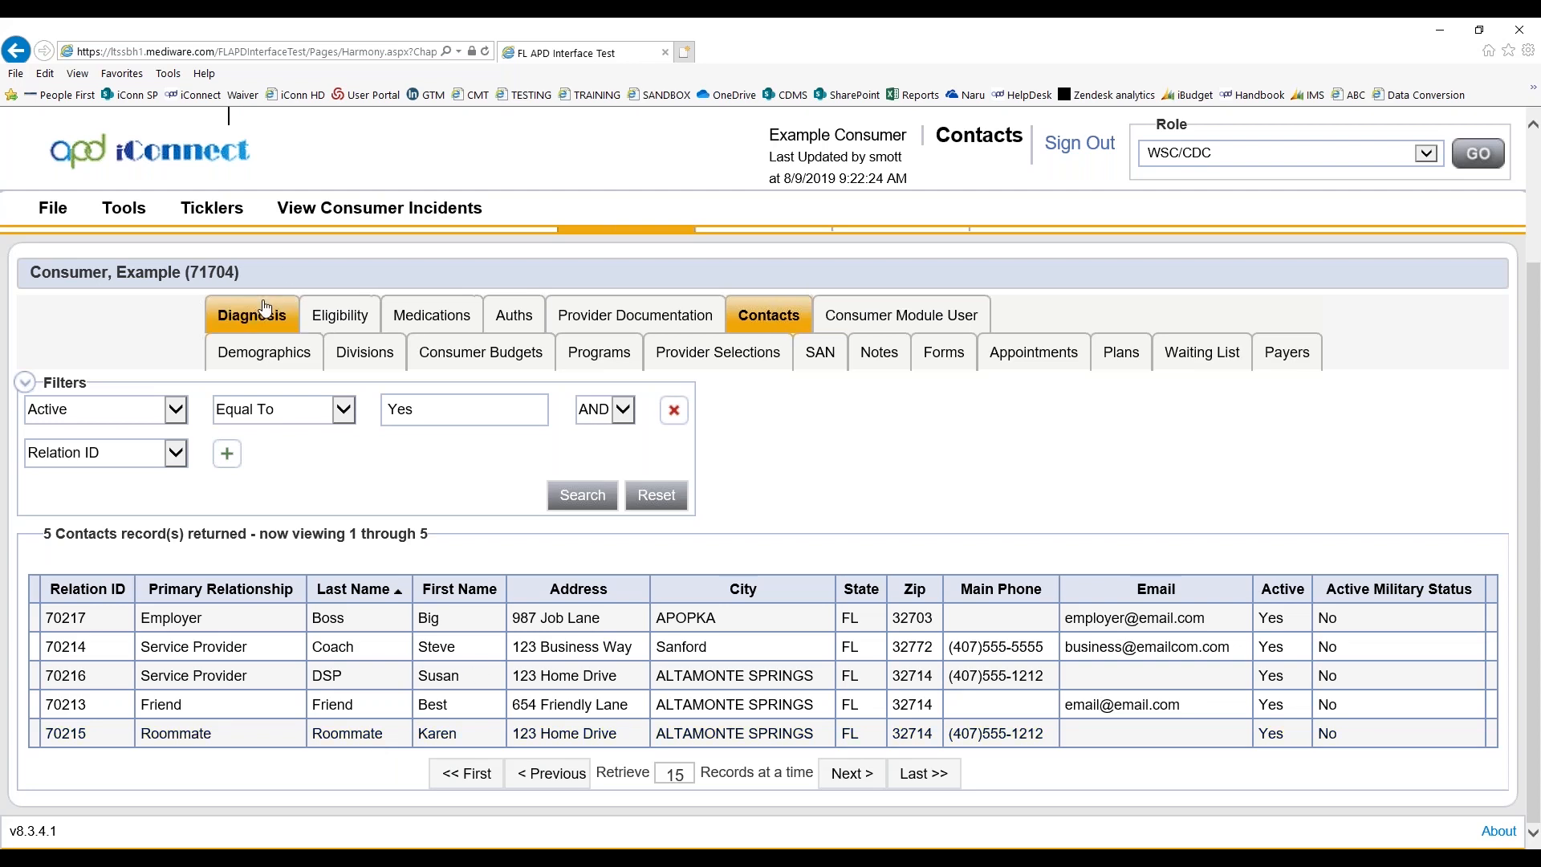
- Review the consumer budgets, the planned services of the cost plan created 07/01/2019, and the consumer's forms list
click(454, 364)
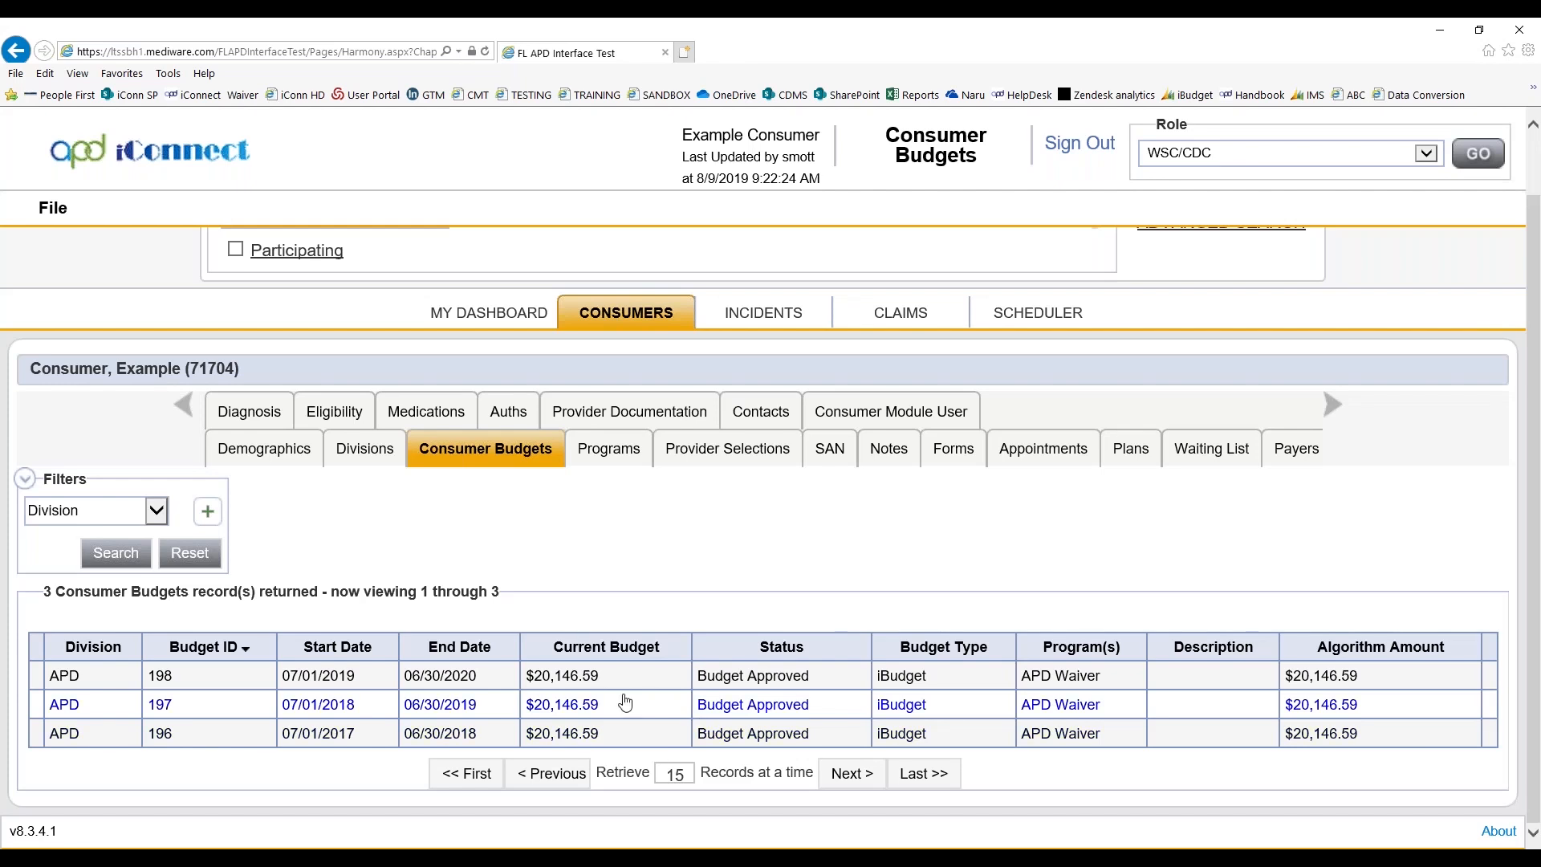
click(1132, 451)
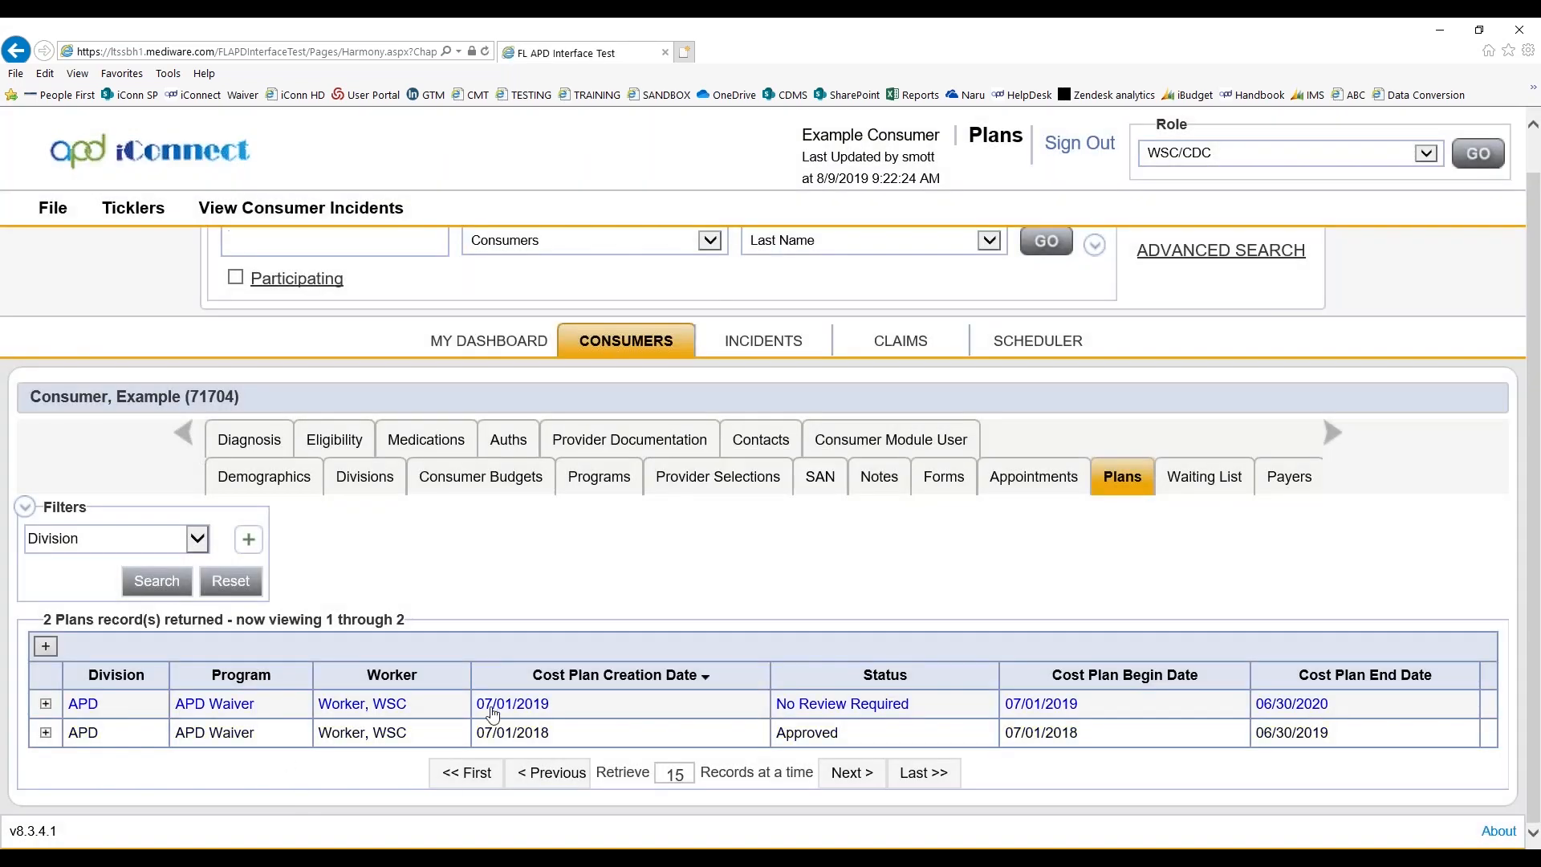
click(516, 710)
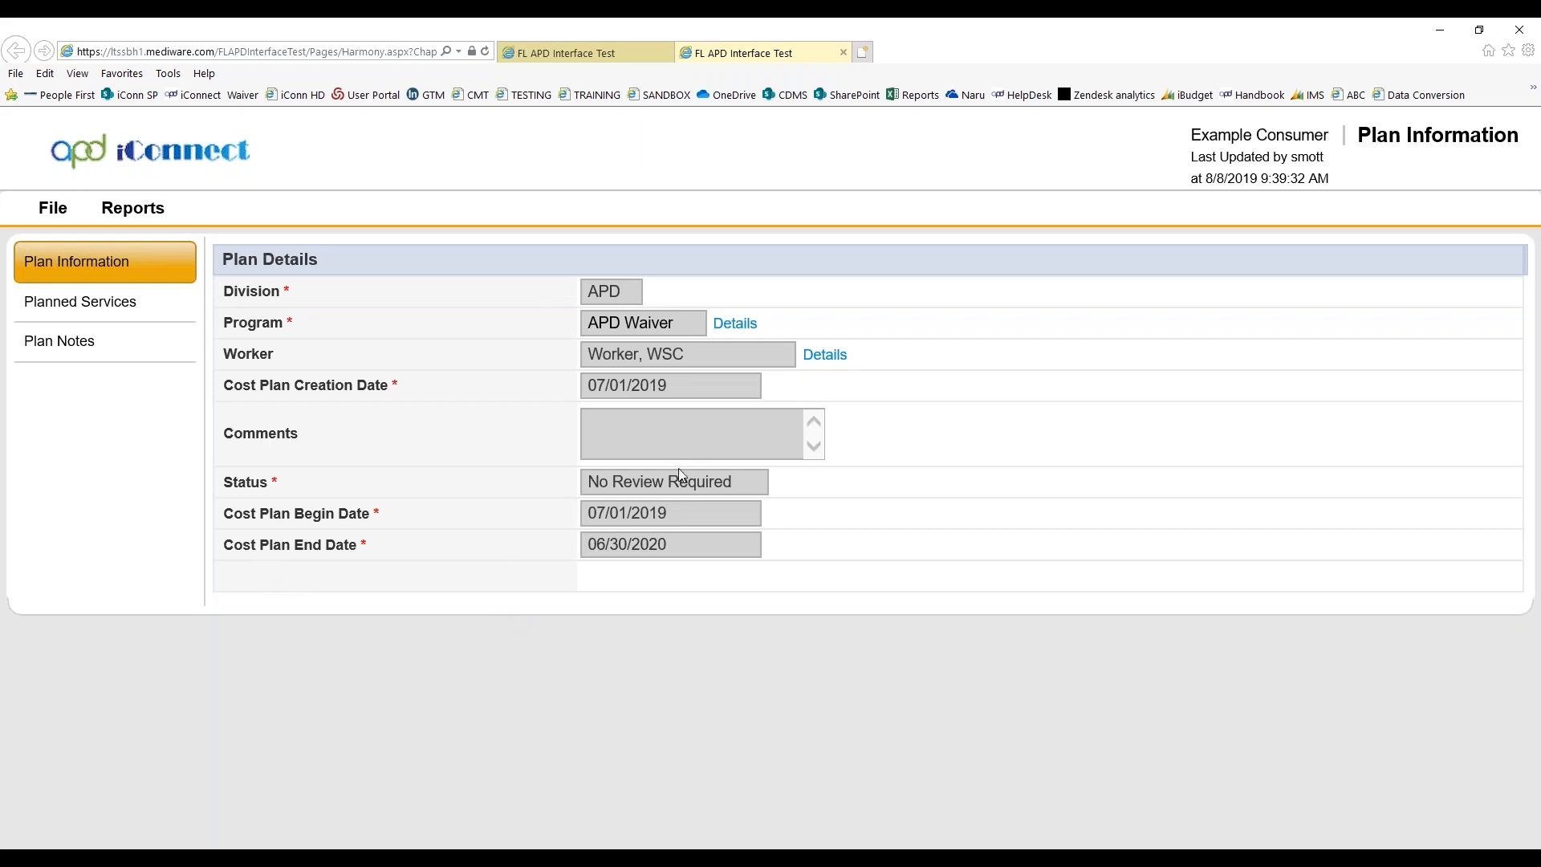
click(76, 316)
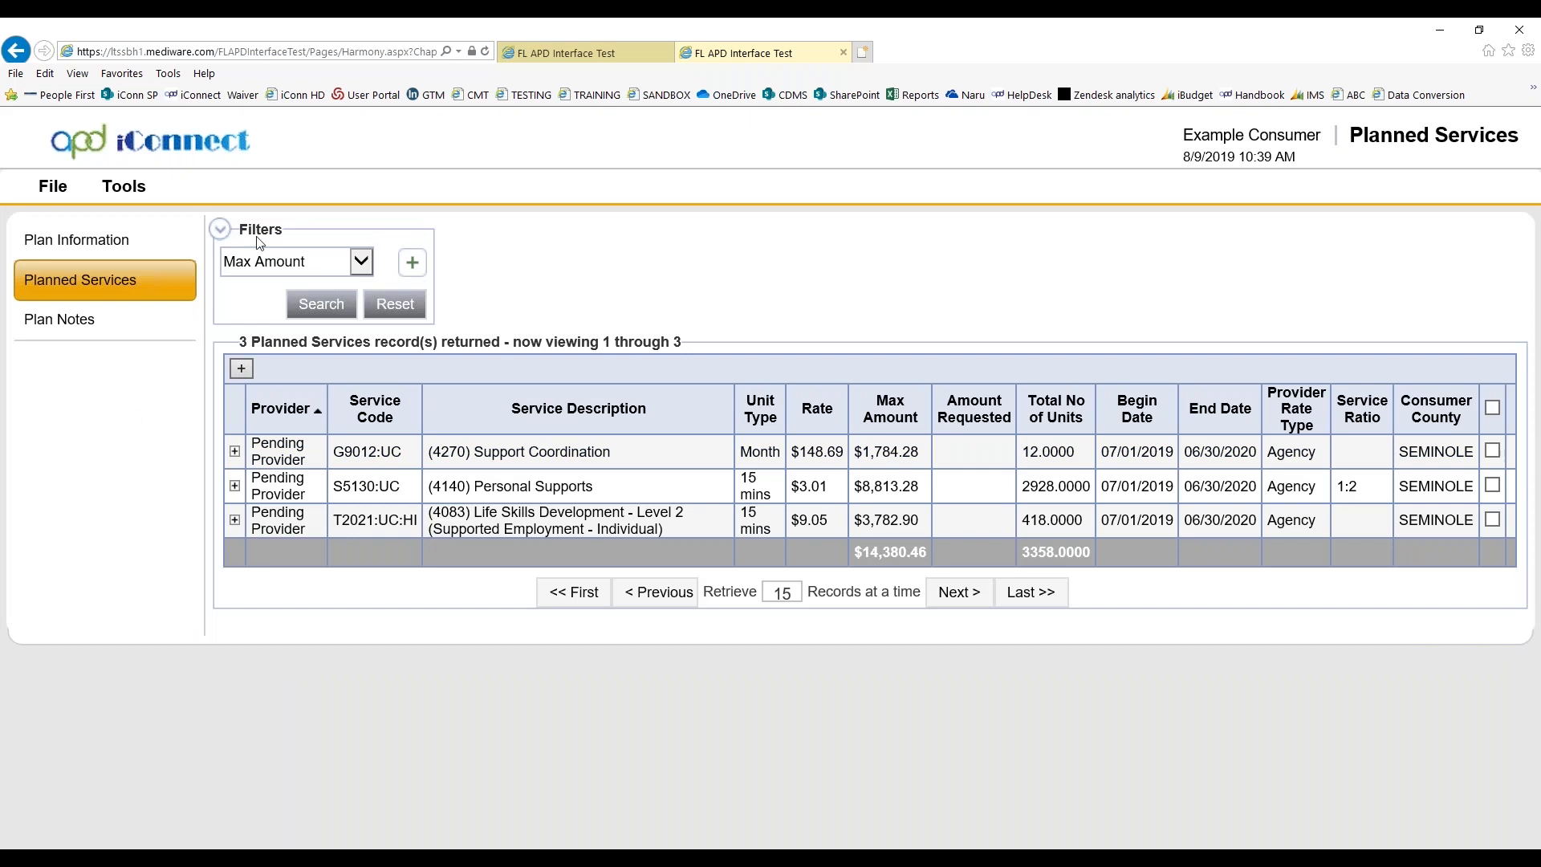
click(52, 190)
click(80, 321)
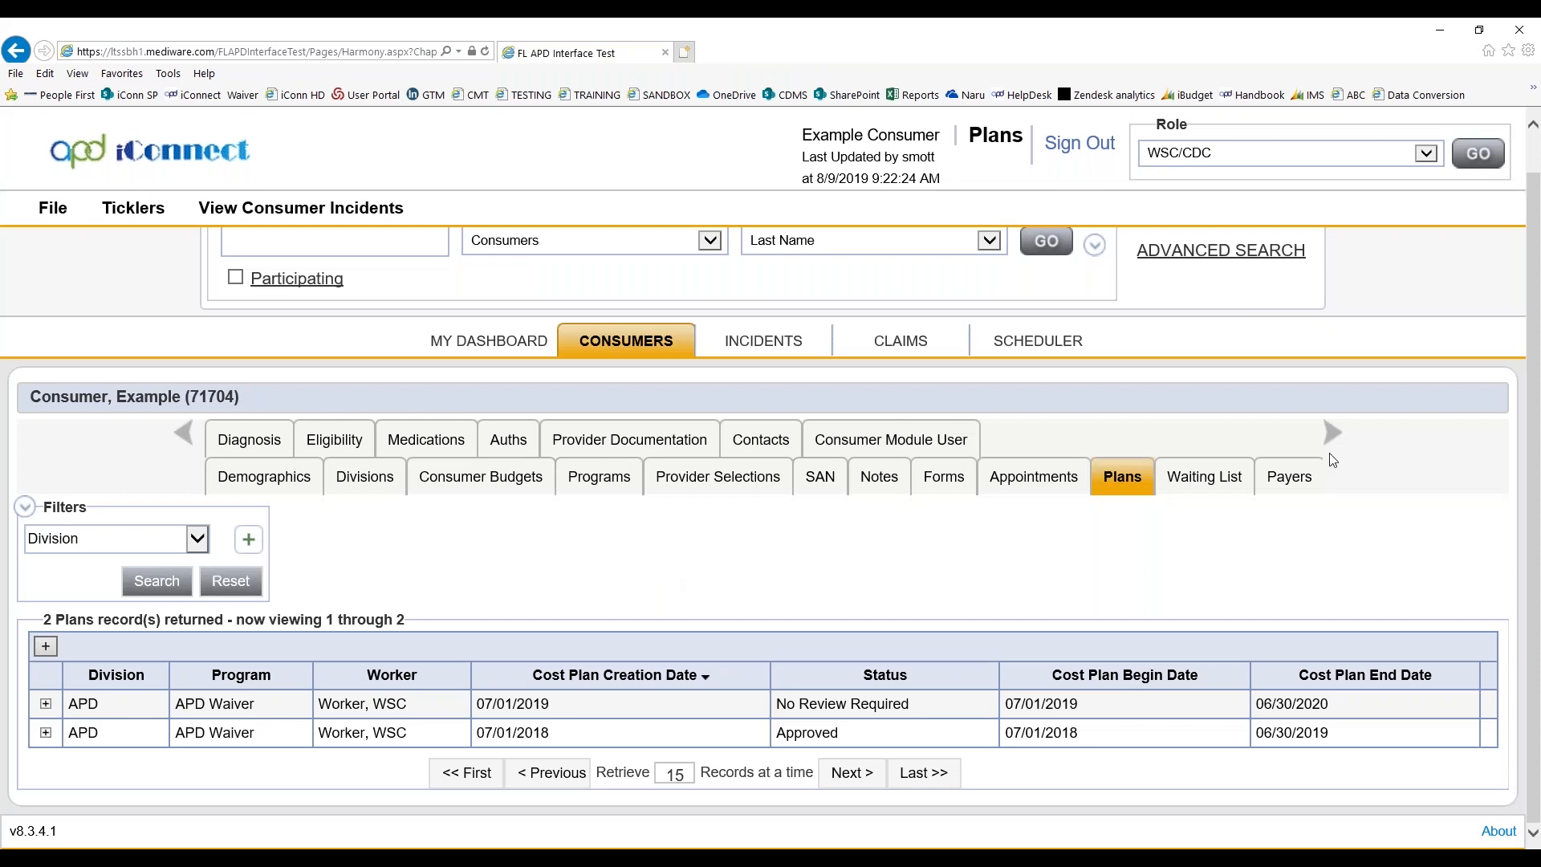
click(954, 489)
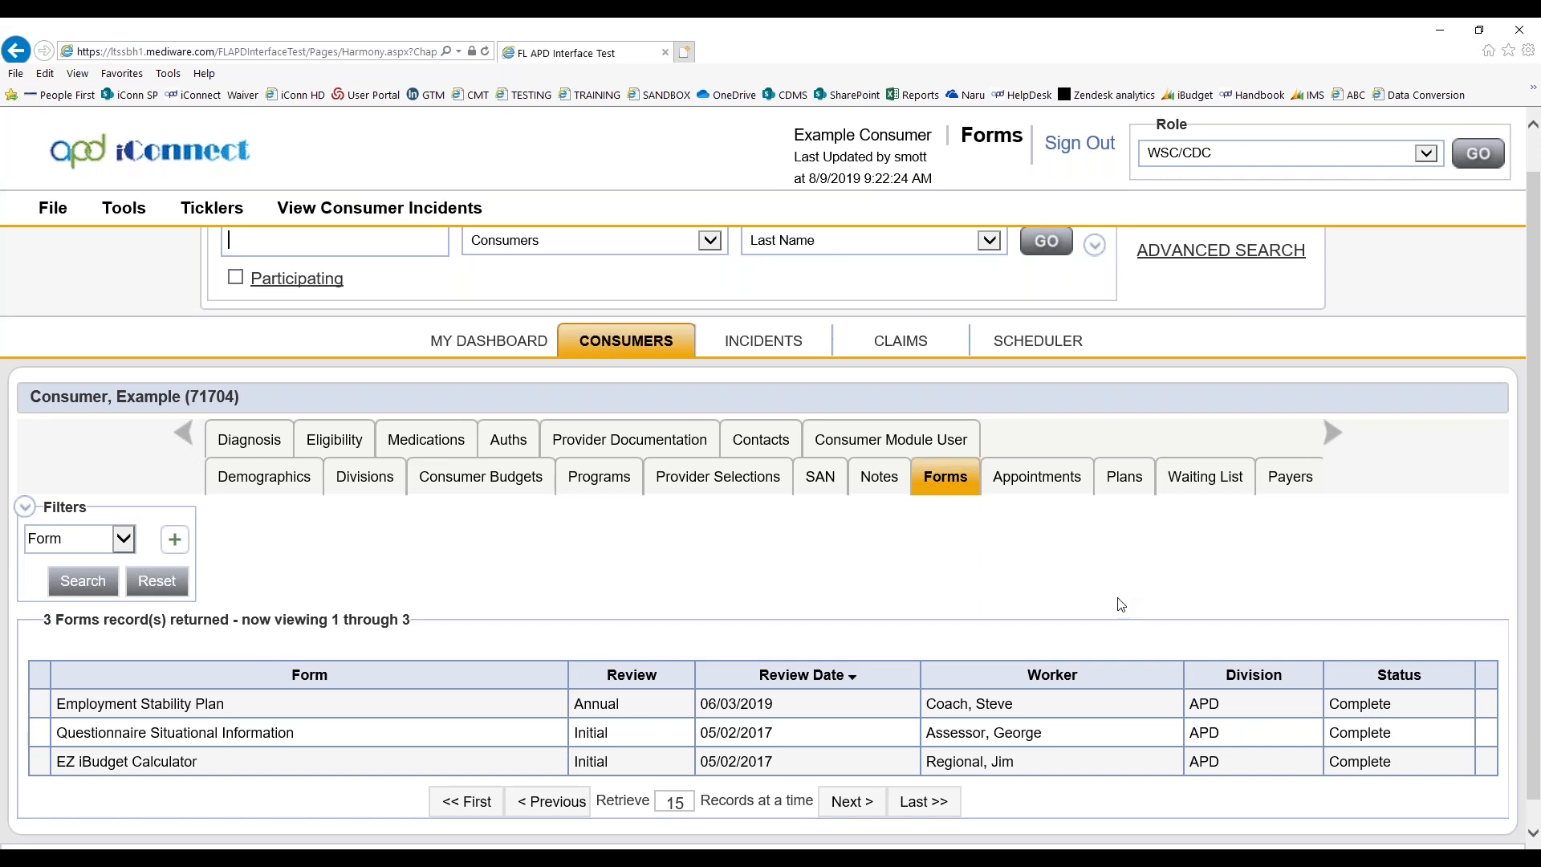
- Add a new appointment for the consumer with Pending Provider as the program
click(1040, 482)
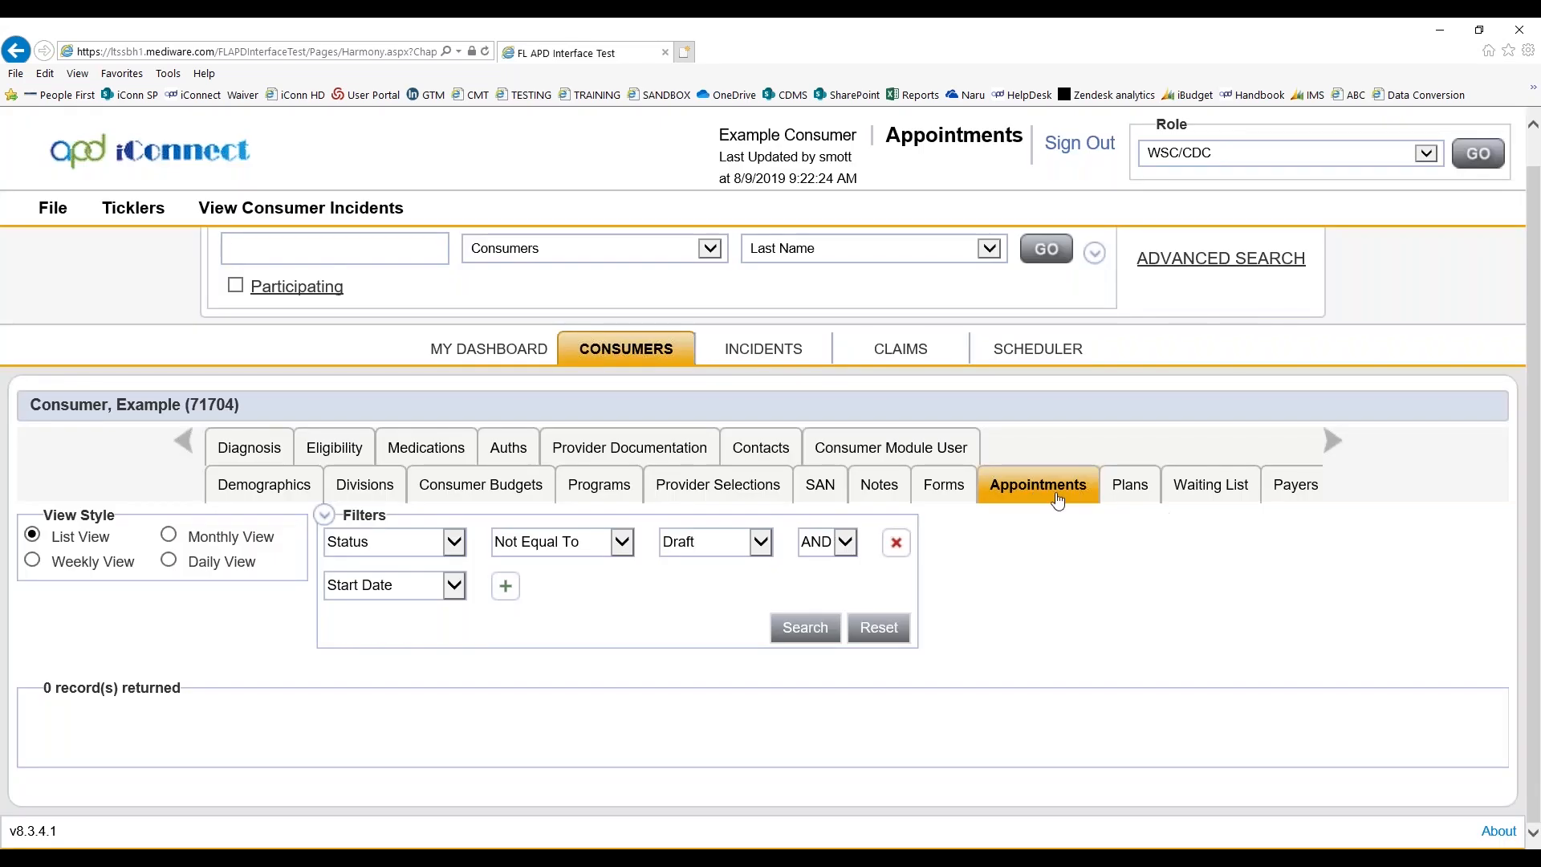
click(48, 218)
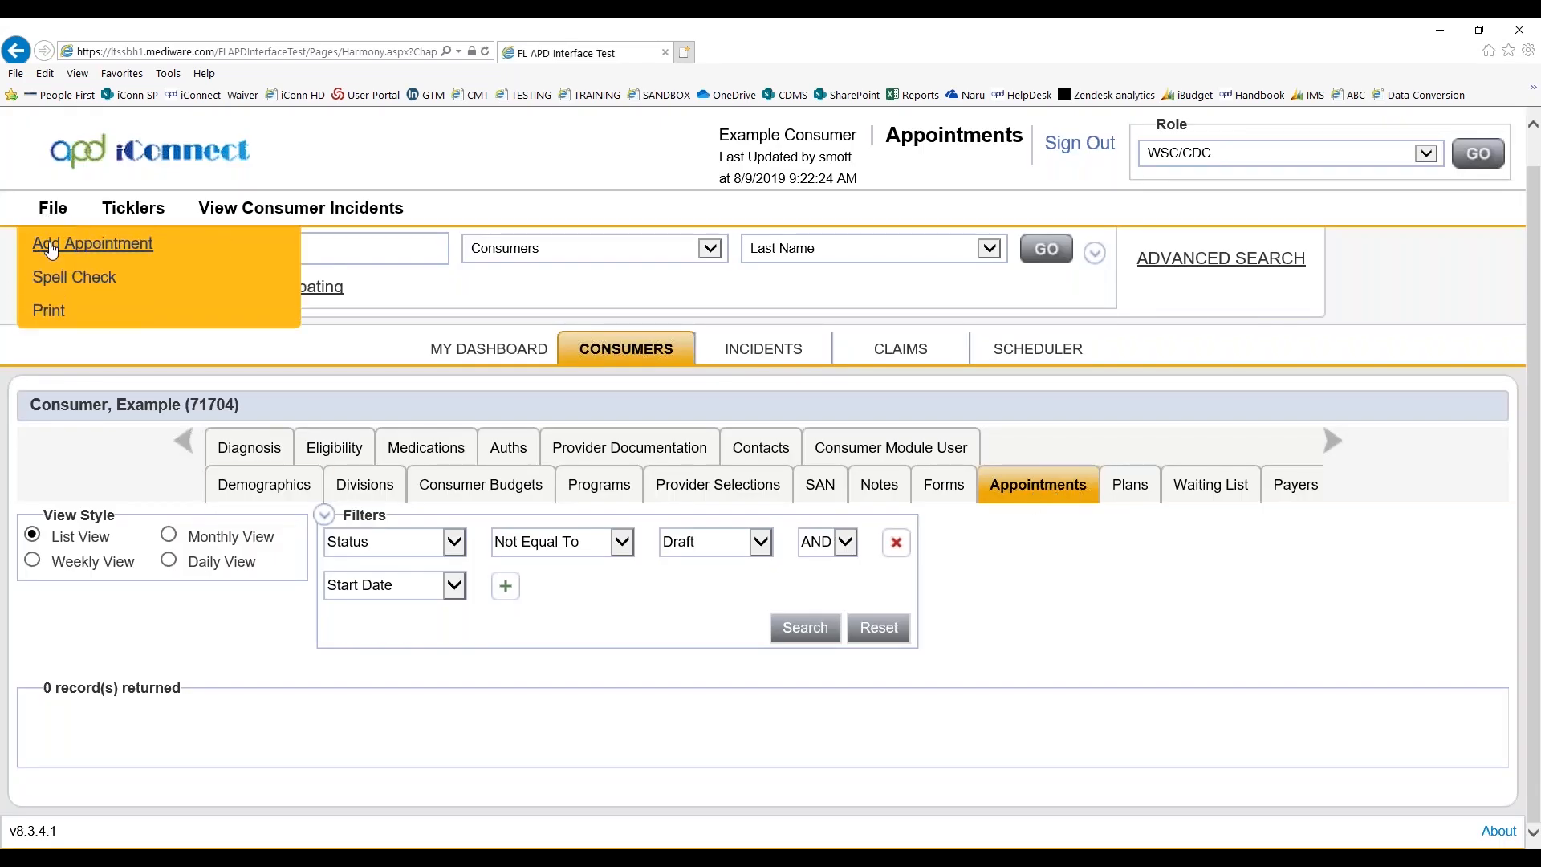
click(45, 241)
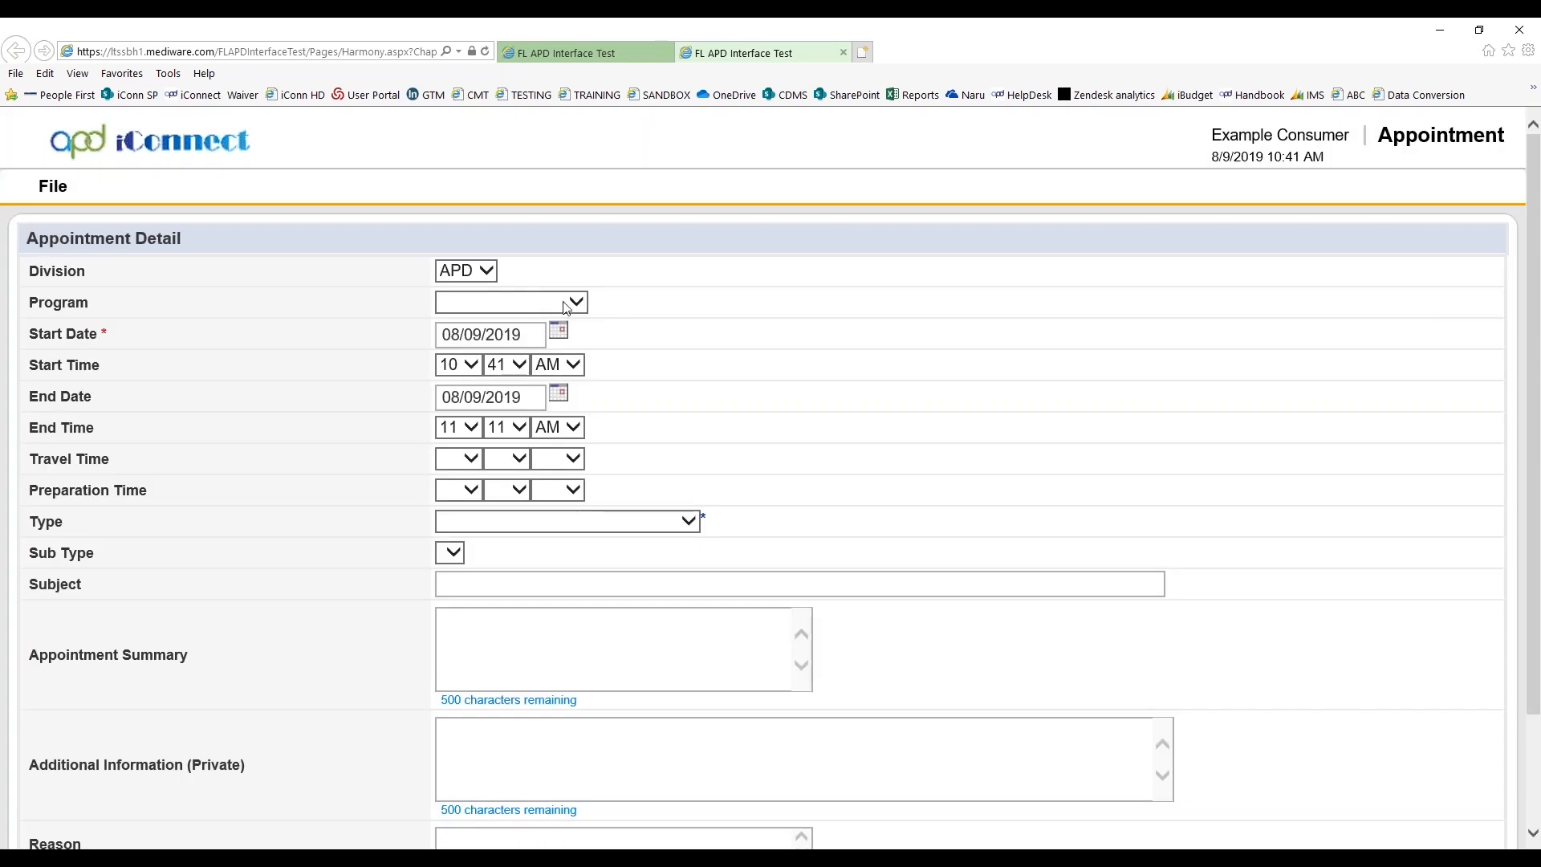
click(566, 305)
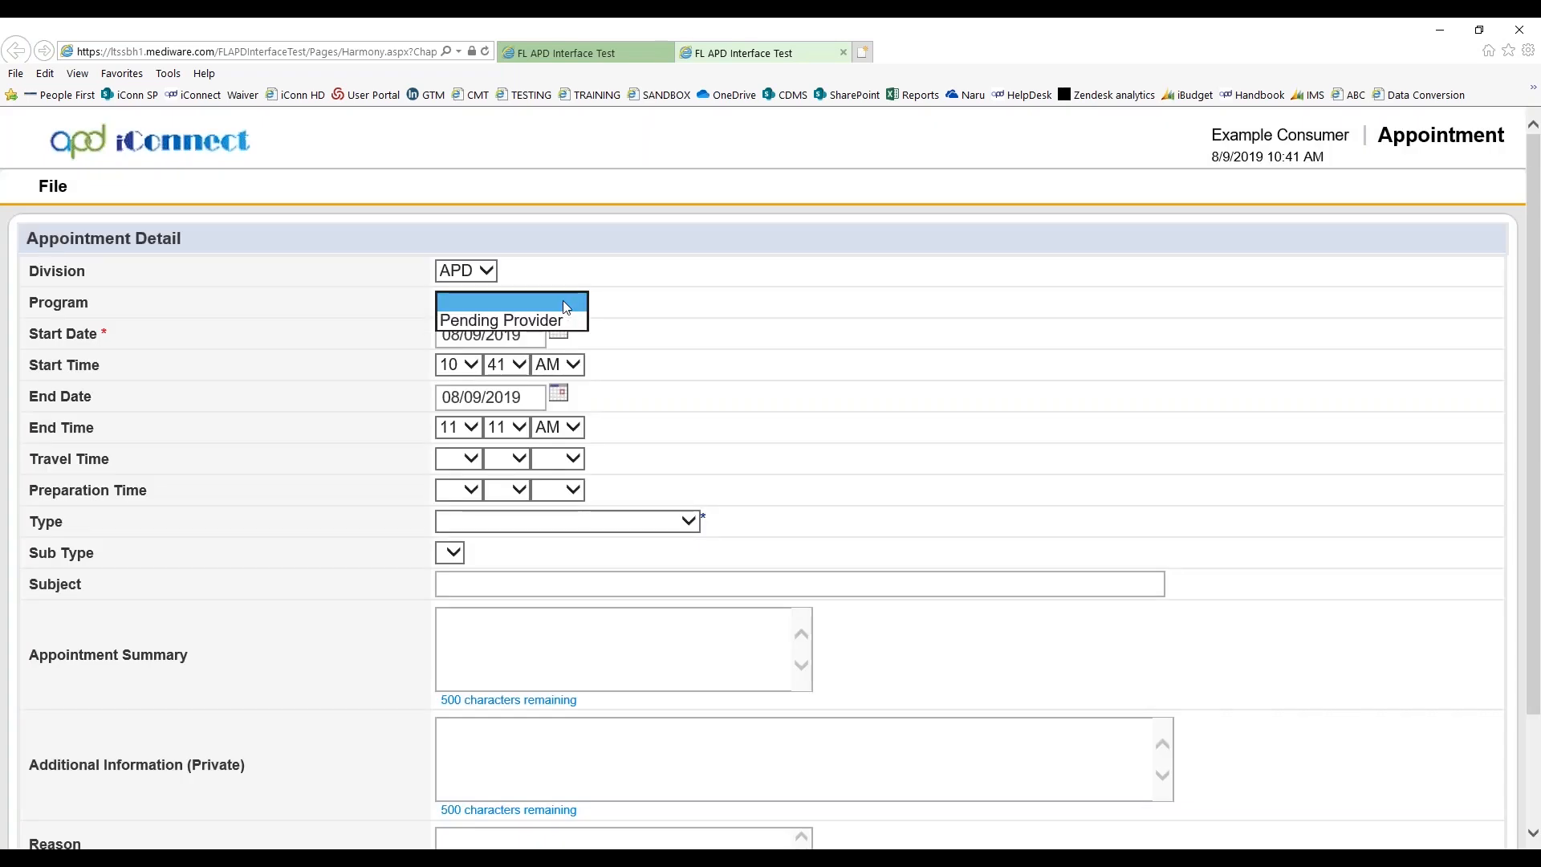
click(556, 321)
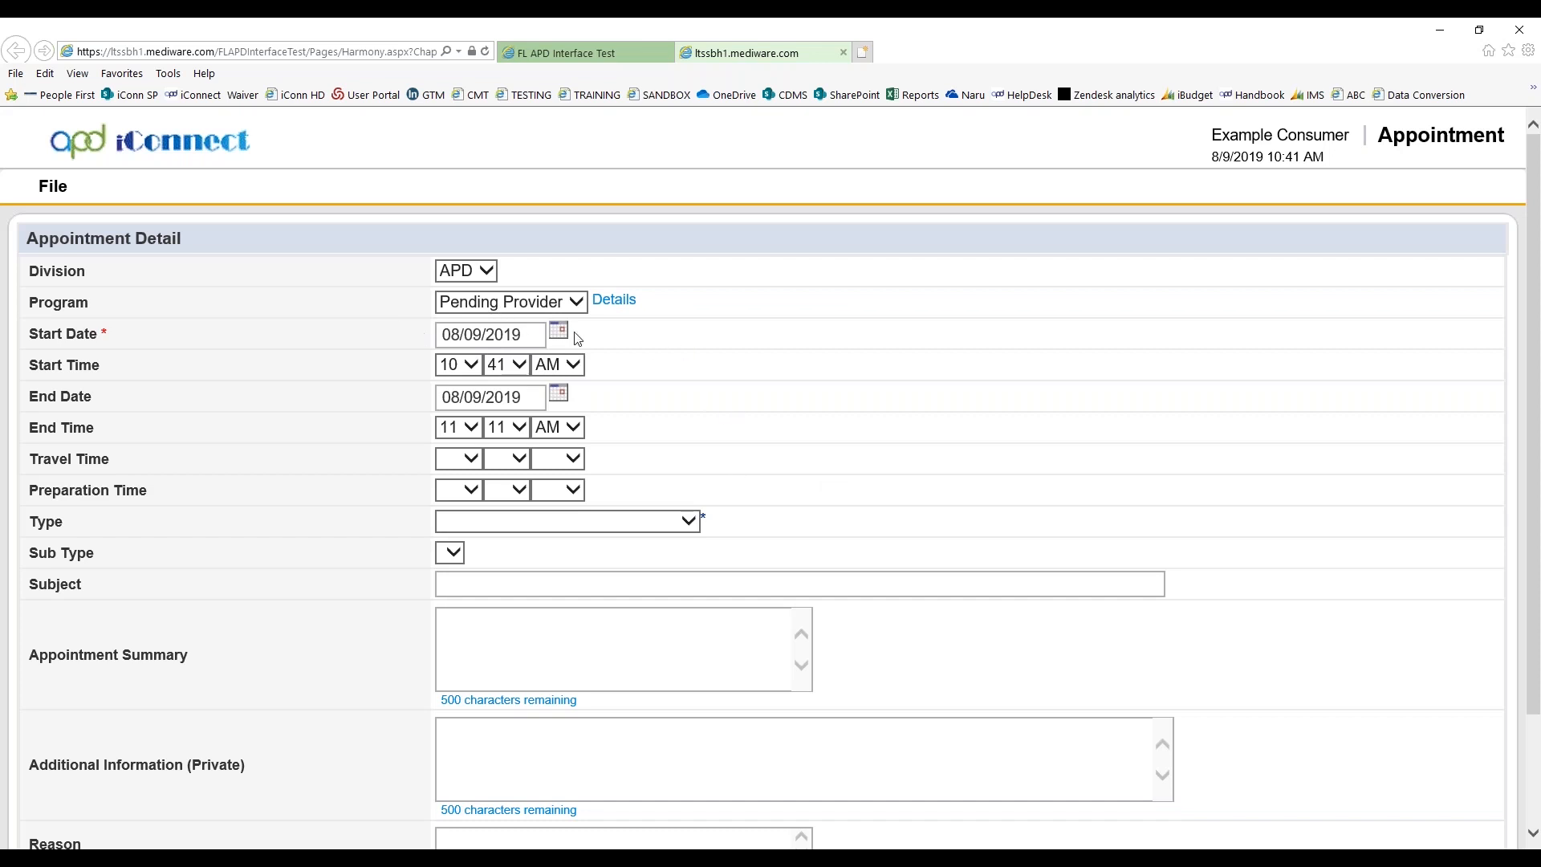
- Set the appointment's start date to 08/23/2019 and its start time to 02:00 PM
click(443, 335)
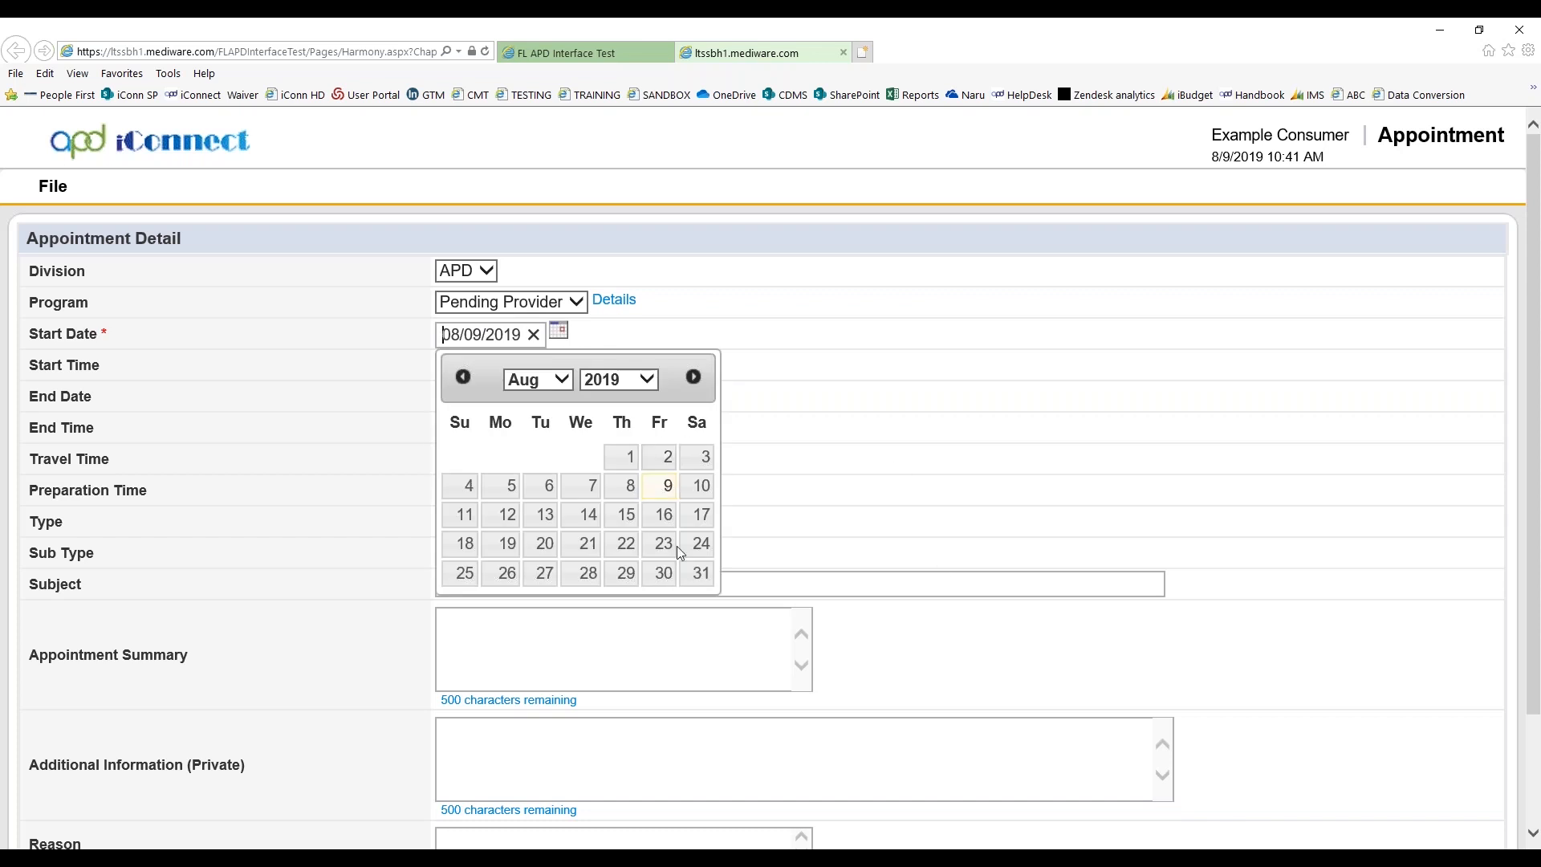
click(655, 552)
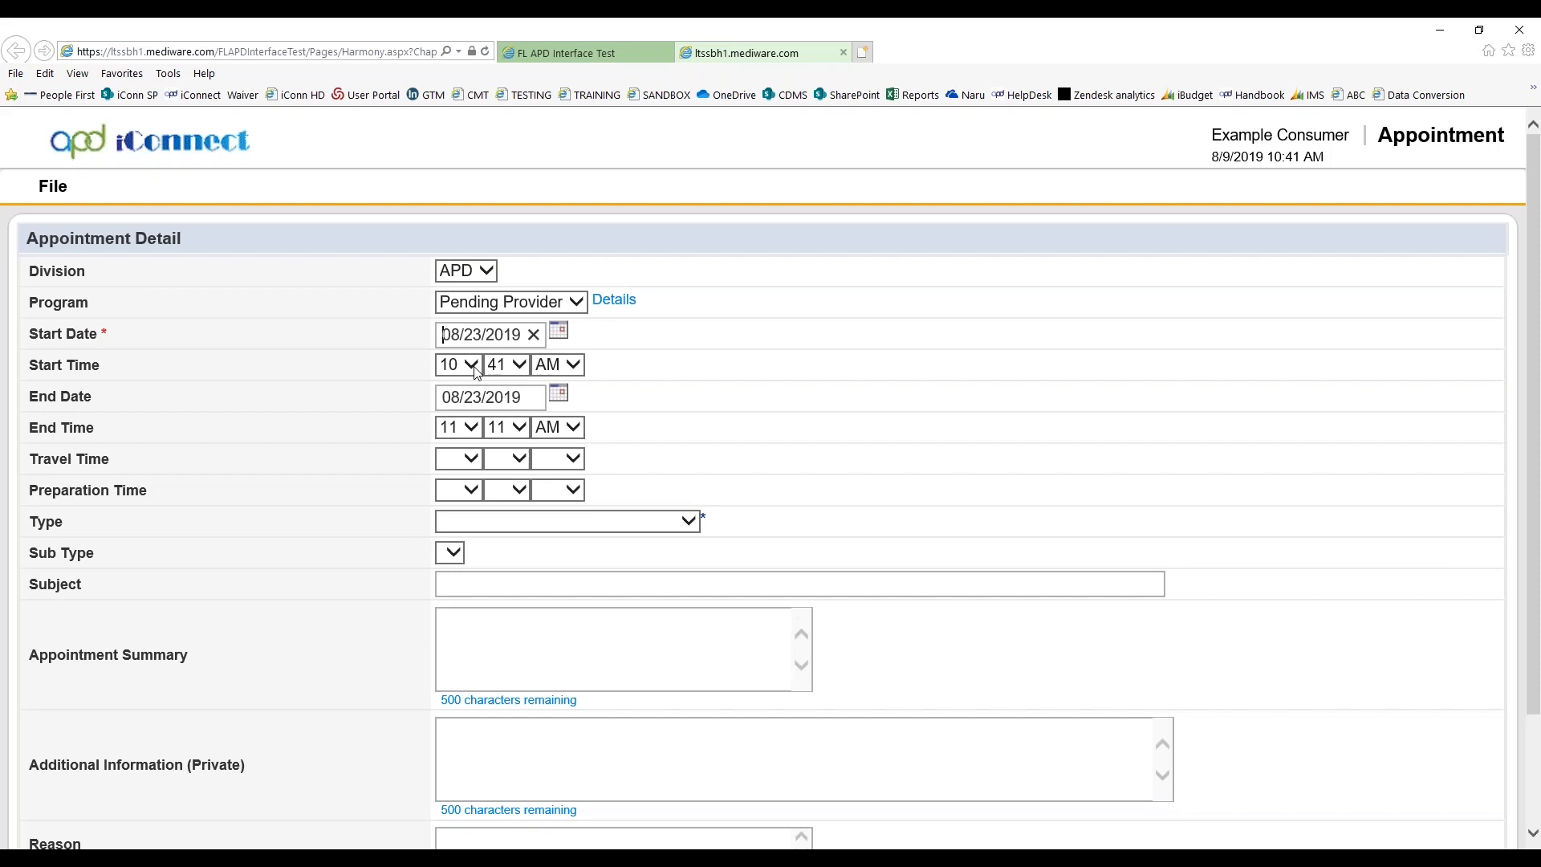
click(472, 366)
click(462, 216)
click(522, 370)
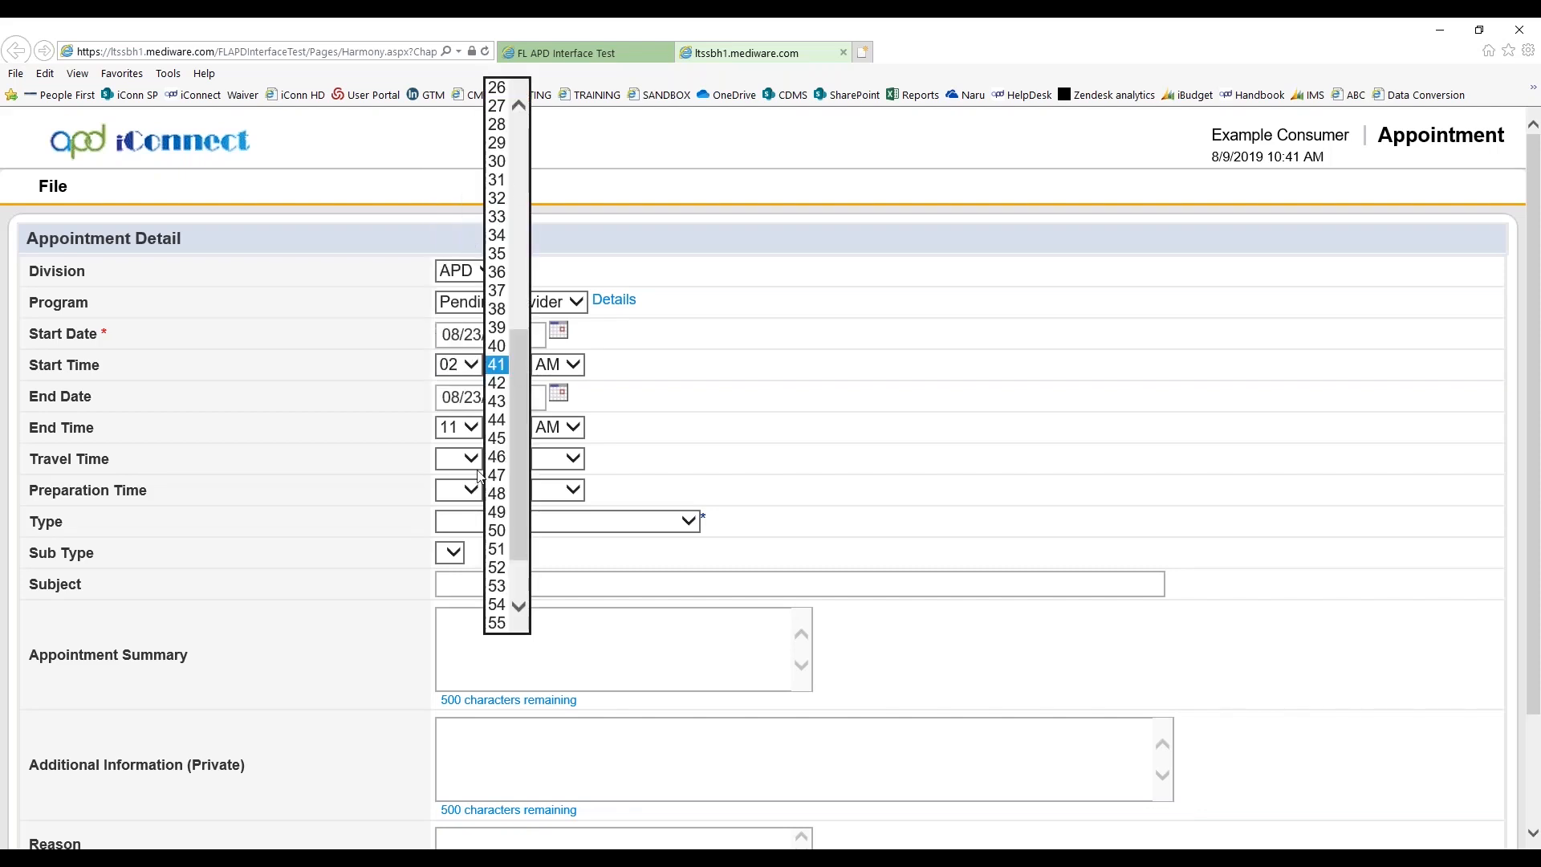
drag(517, 426, 520, 161)
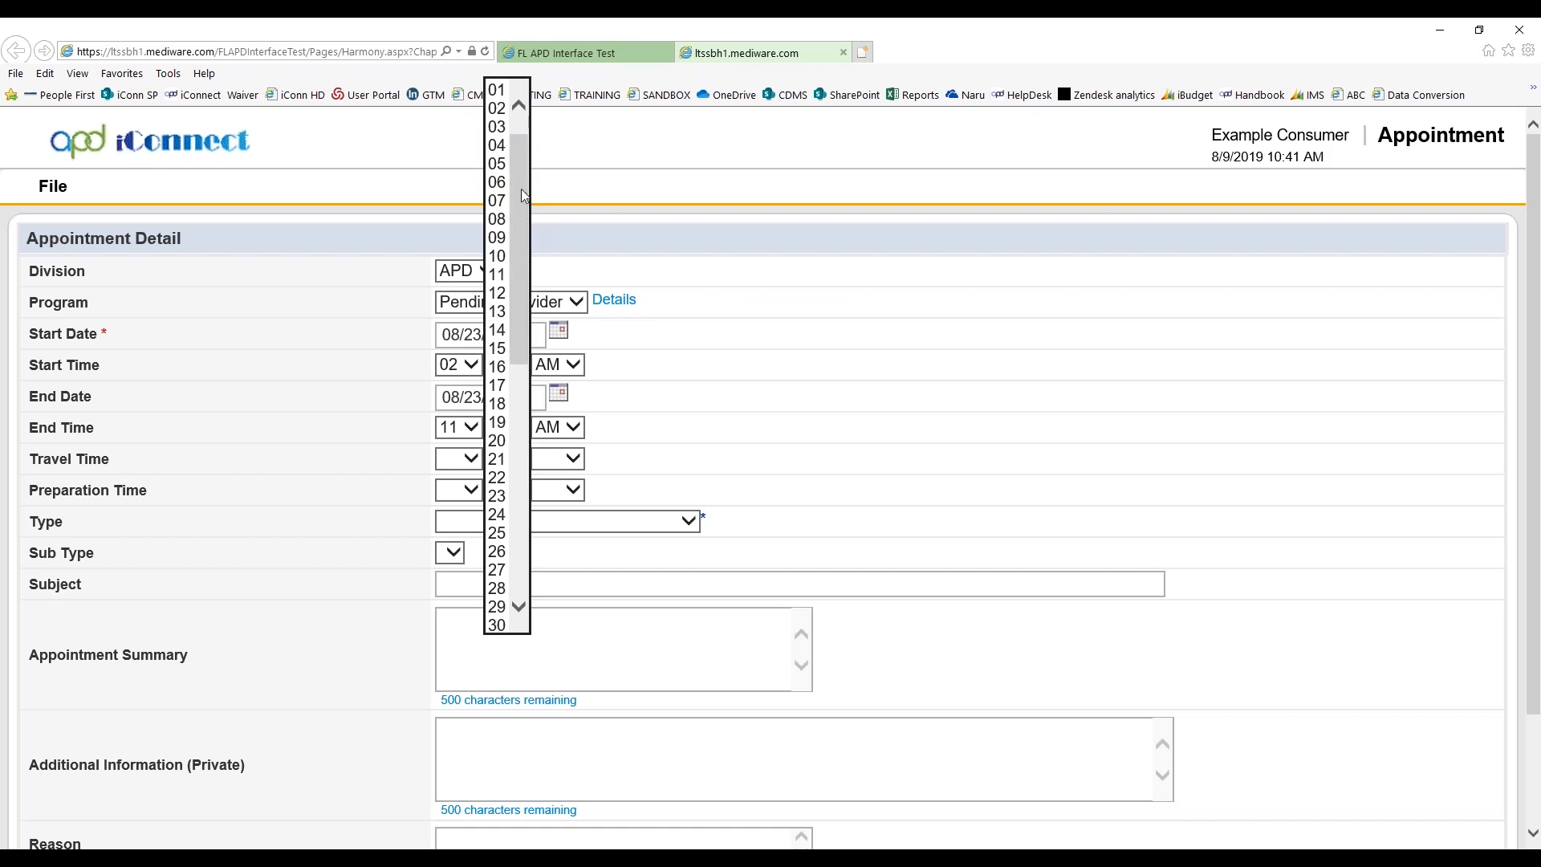
click(496, 104)
click(559, 362)
click(567, 384)
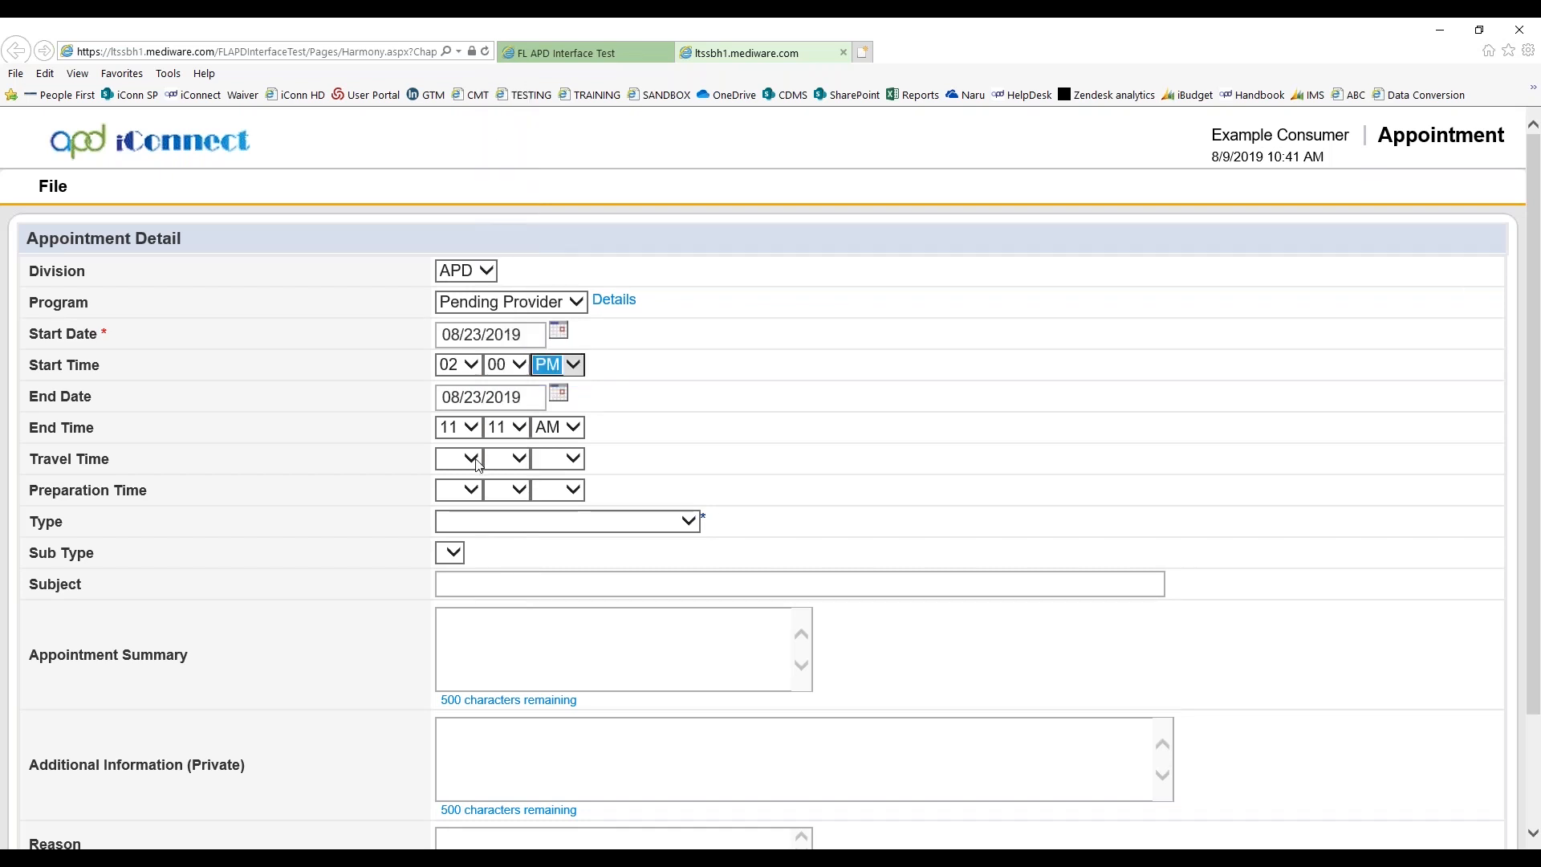
- Set the appointment's end time to 04:00 PM
click(471, 432)
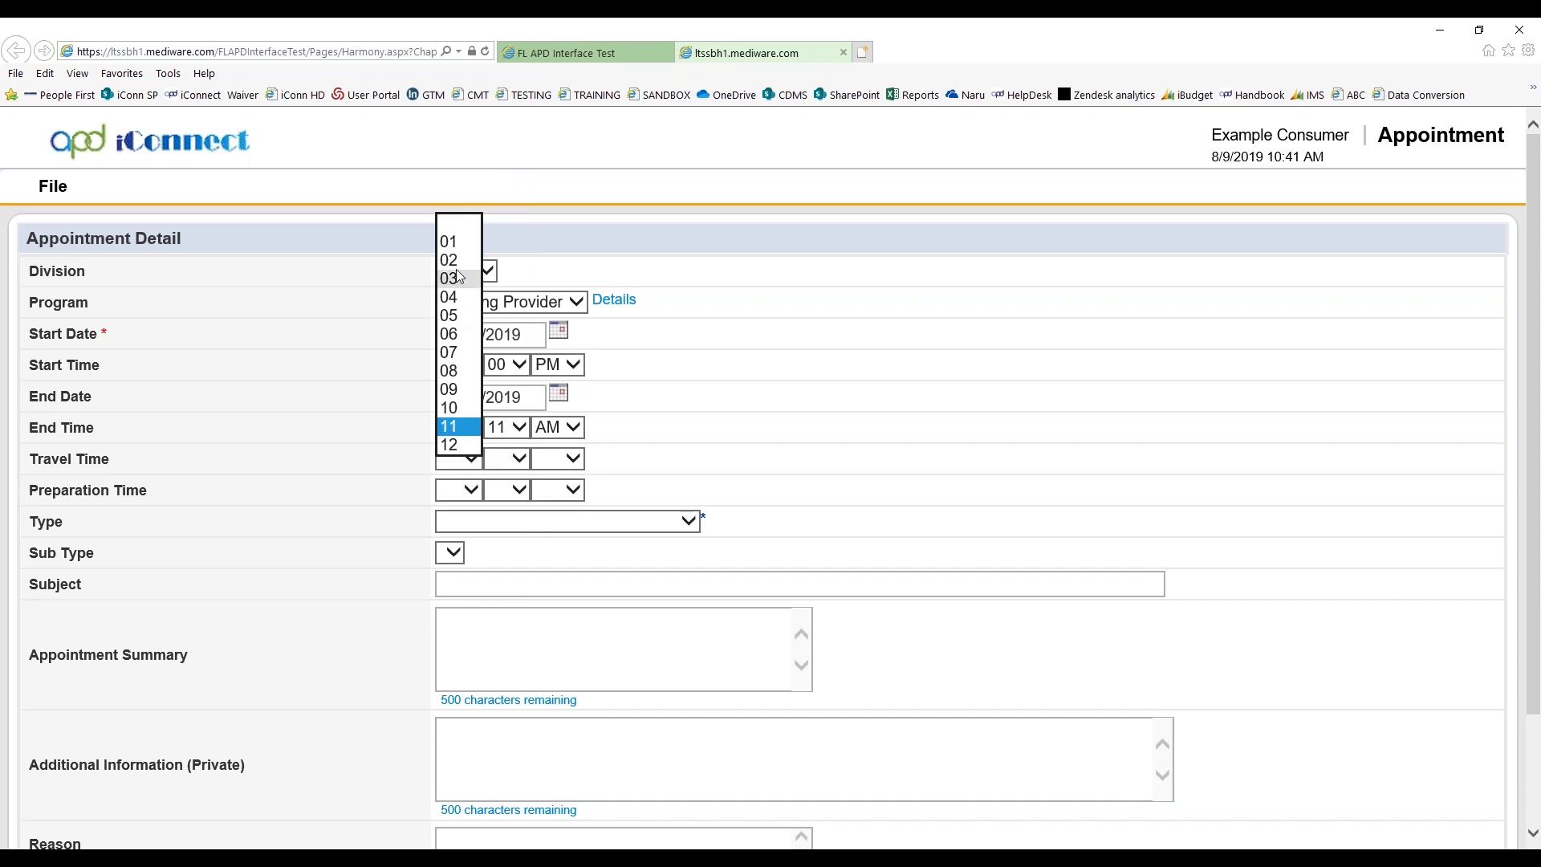
click(463, 305)
click(517, 427)
click(495, 225)
click(560, 430)
click(566, 447)
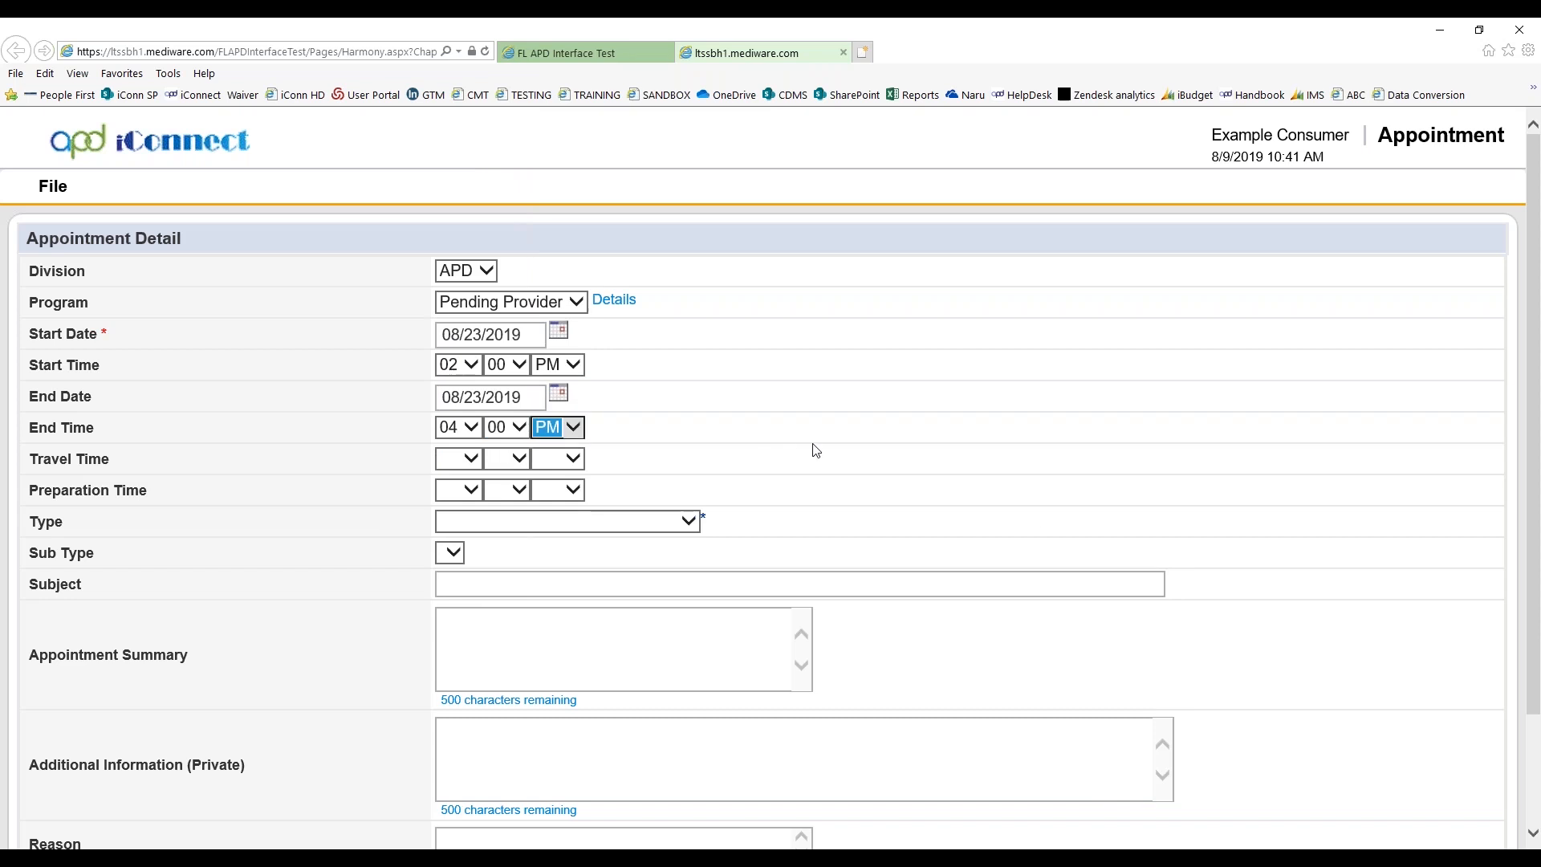
- Set the appointment type to Support Plan Meeting and enter the subject "Annual Support Plan Meeting & AIM Meeting Due to New Algorithm"
click(681, 523)
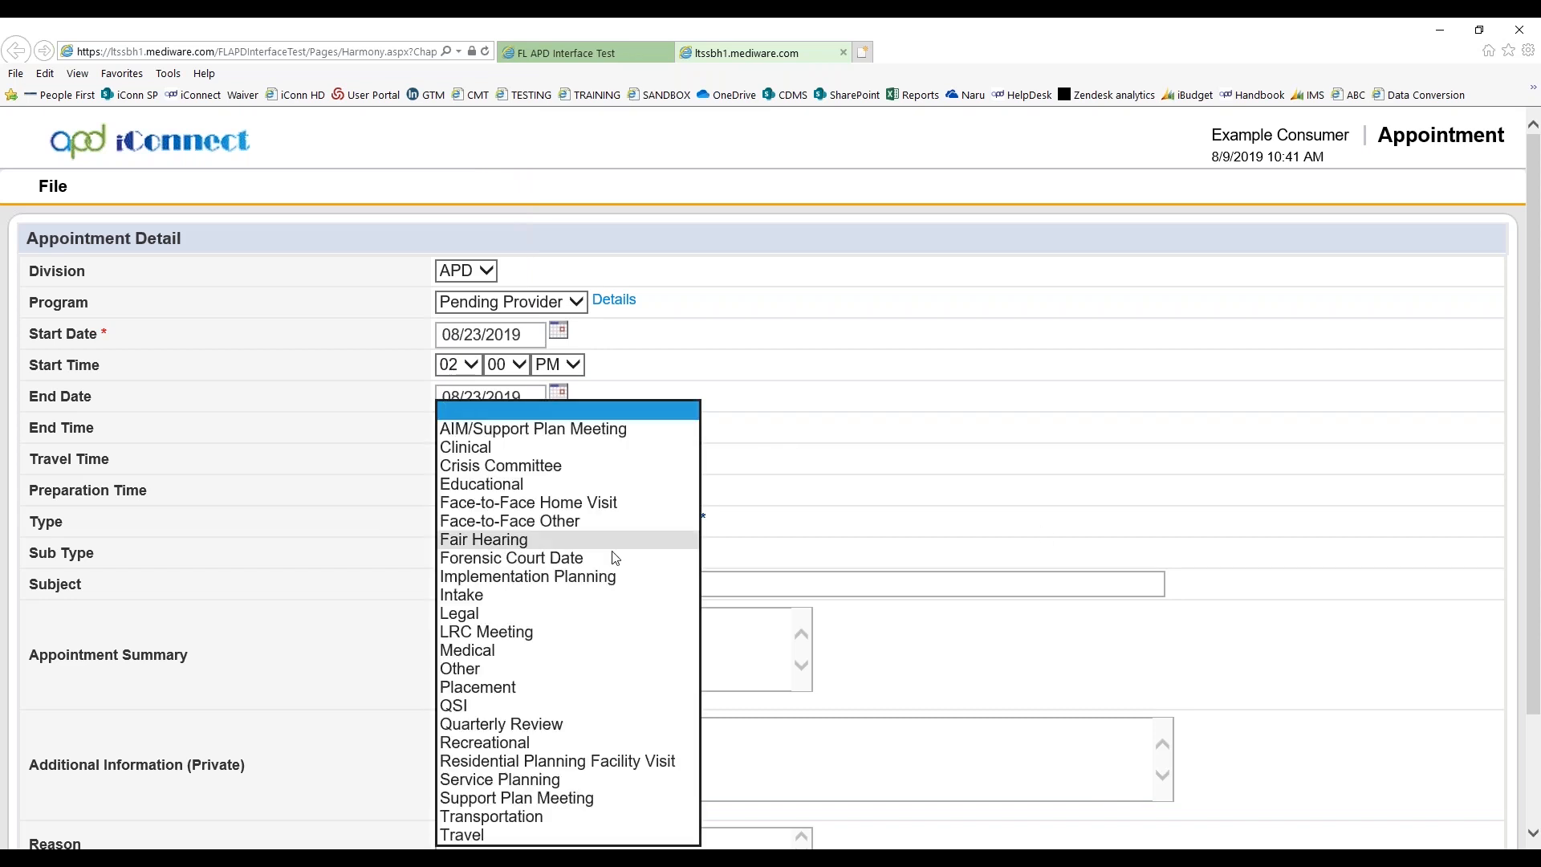
click(618, 798)
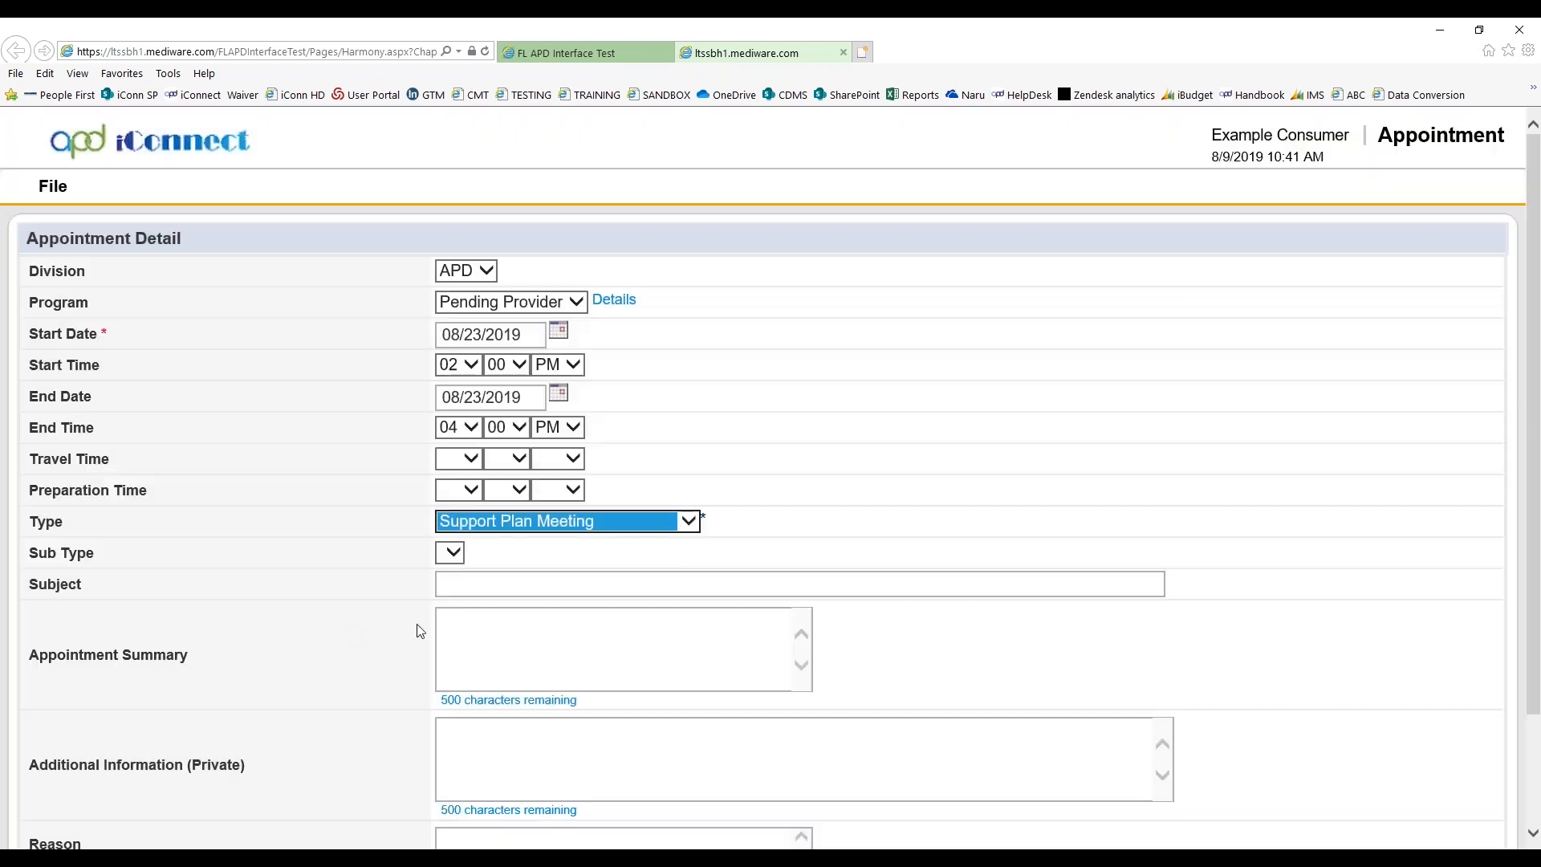
click(475, 588)
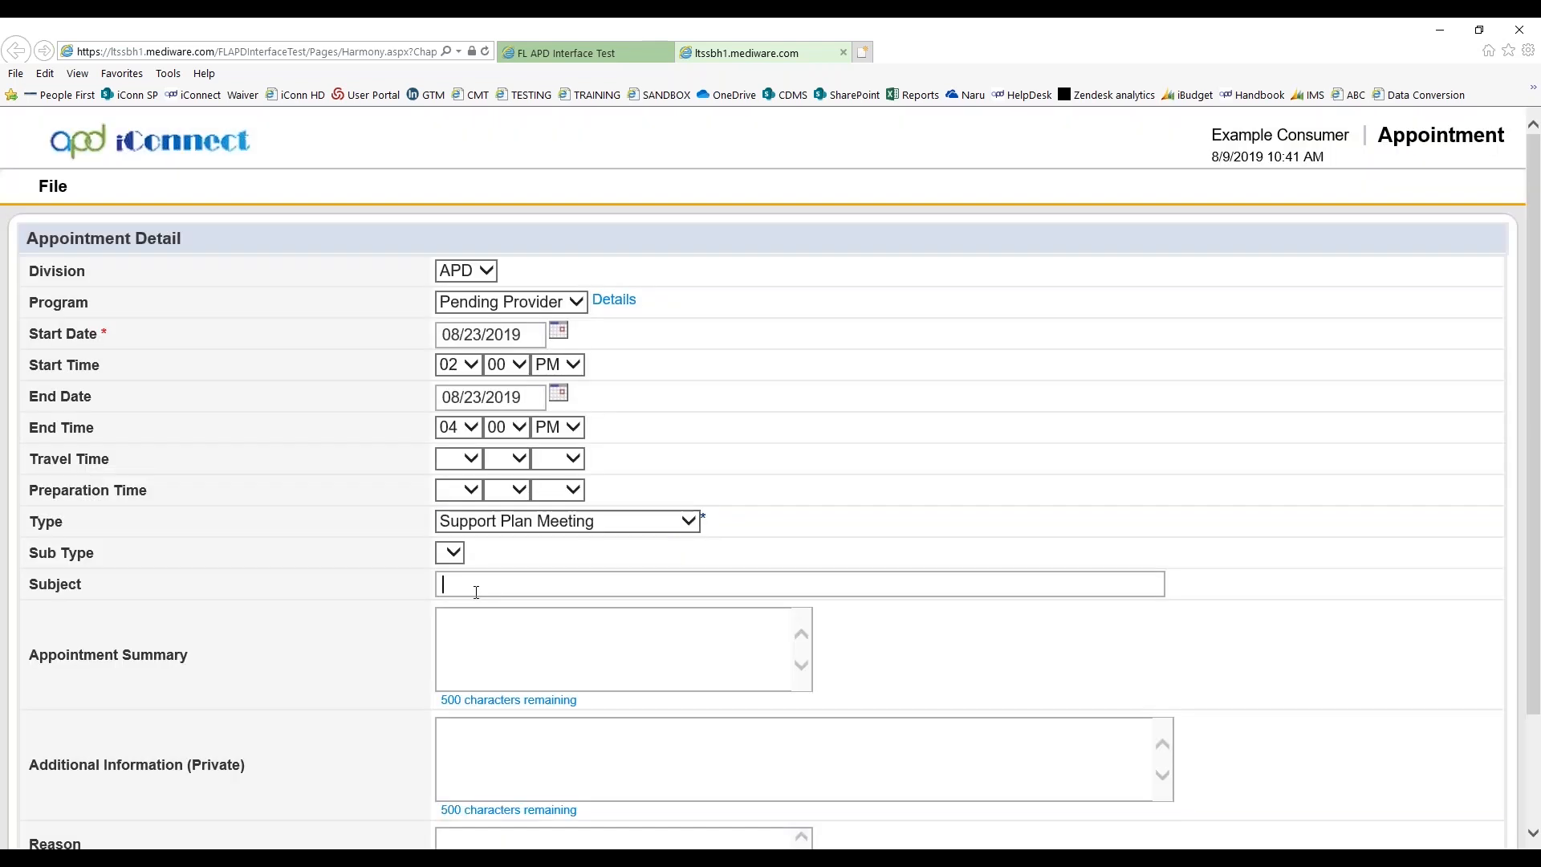
text(Annual Support Plan Meeting &)
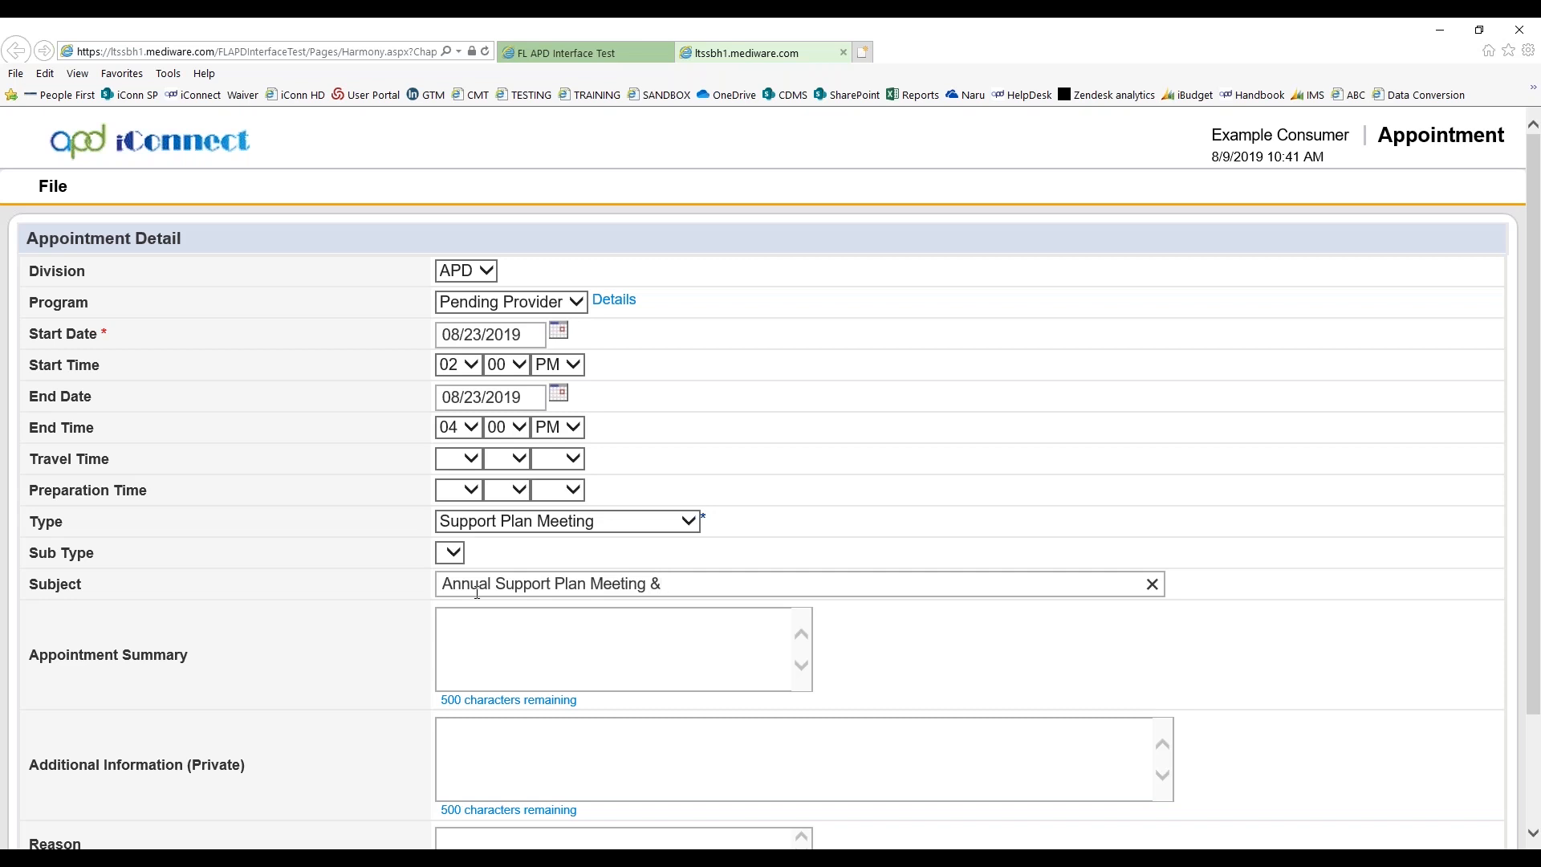
text(AIM Meeting Due to )
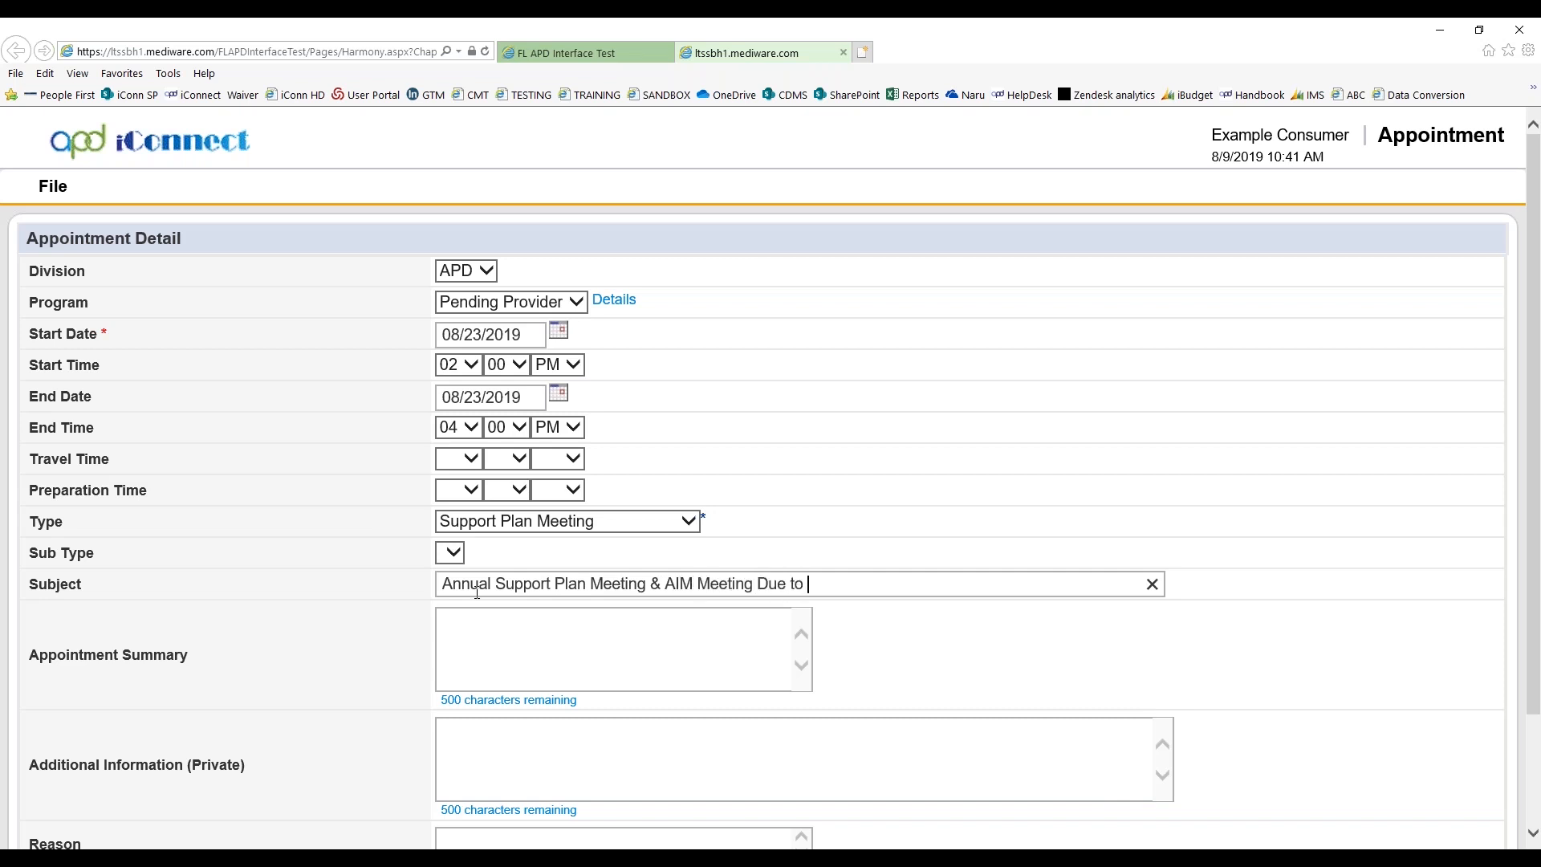
text(New Algorithm)
- Set the location to Consumers Home and the status to Scheduled, and save the appointment
scroll(1296, 669, down, 3)
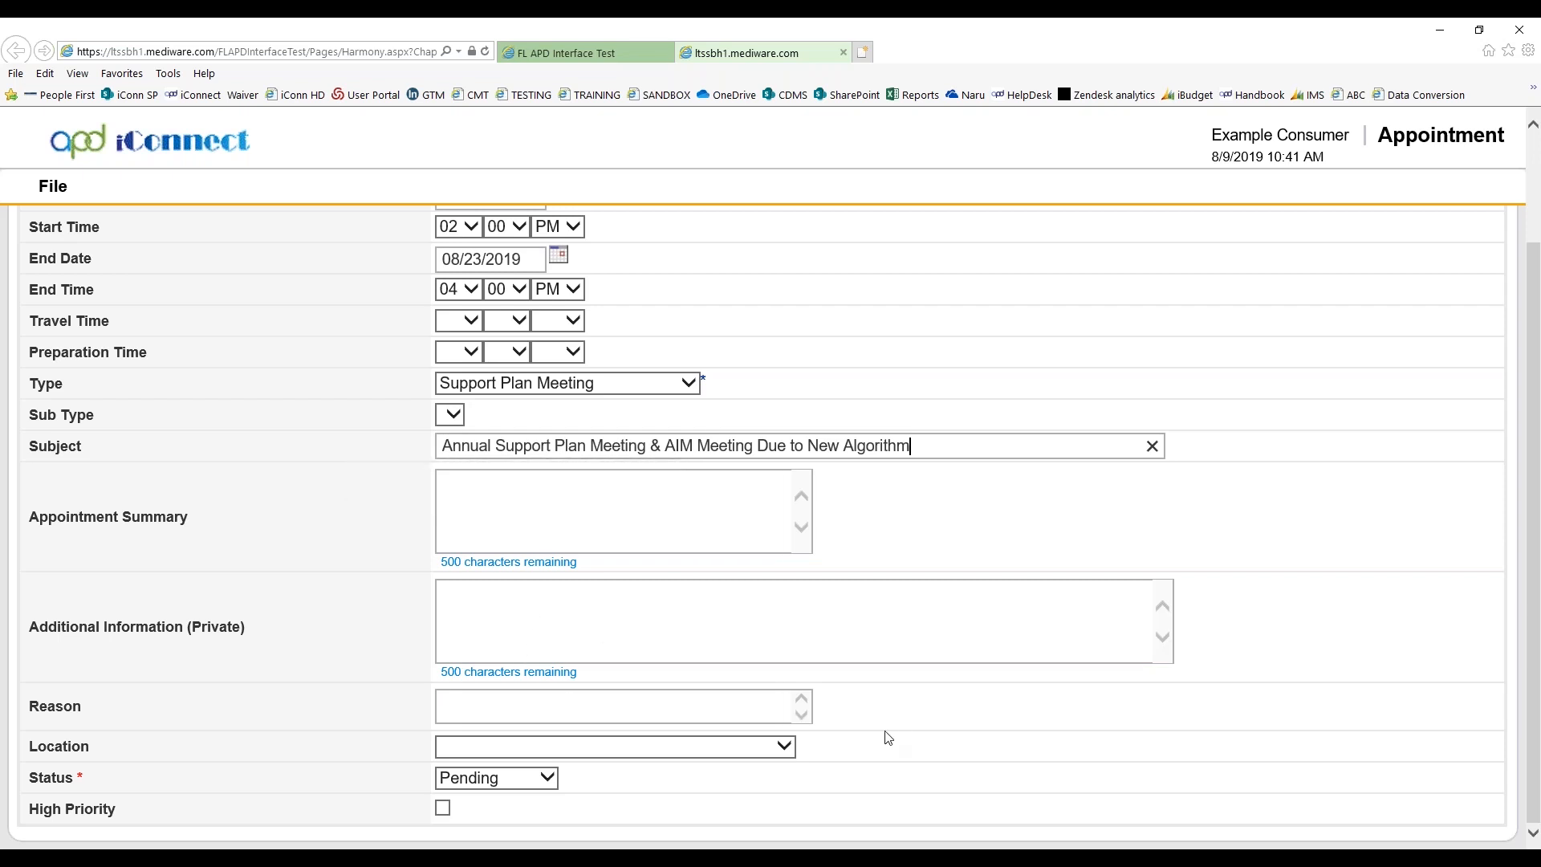
click(784, 748)
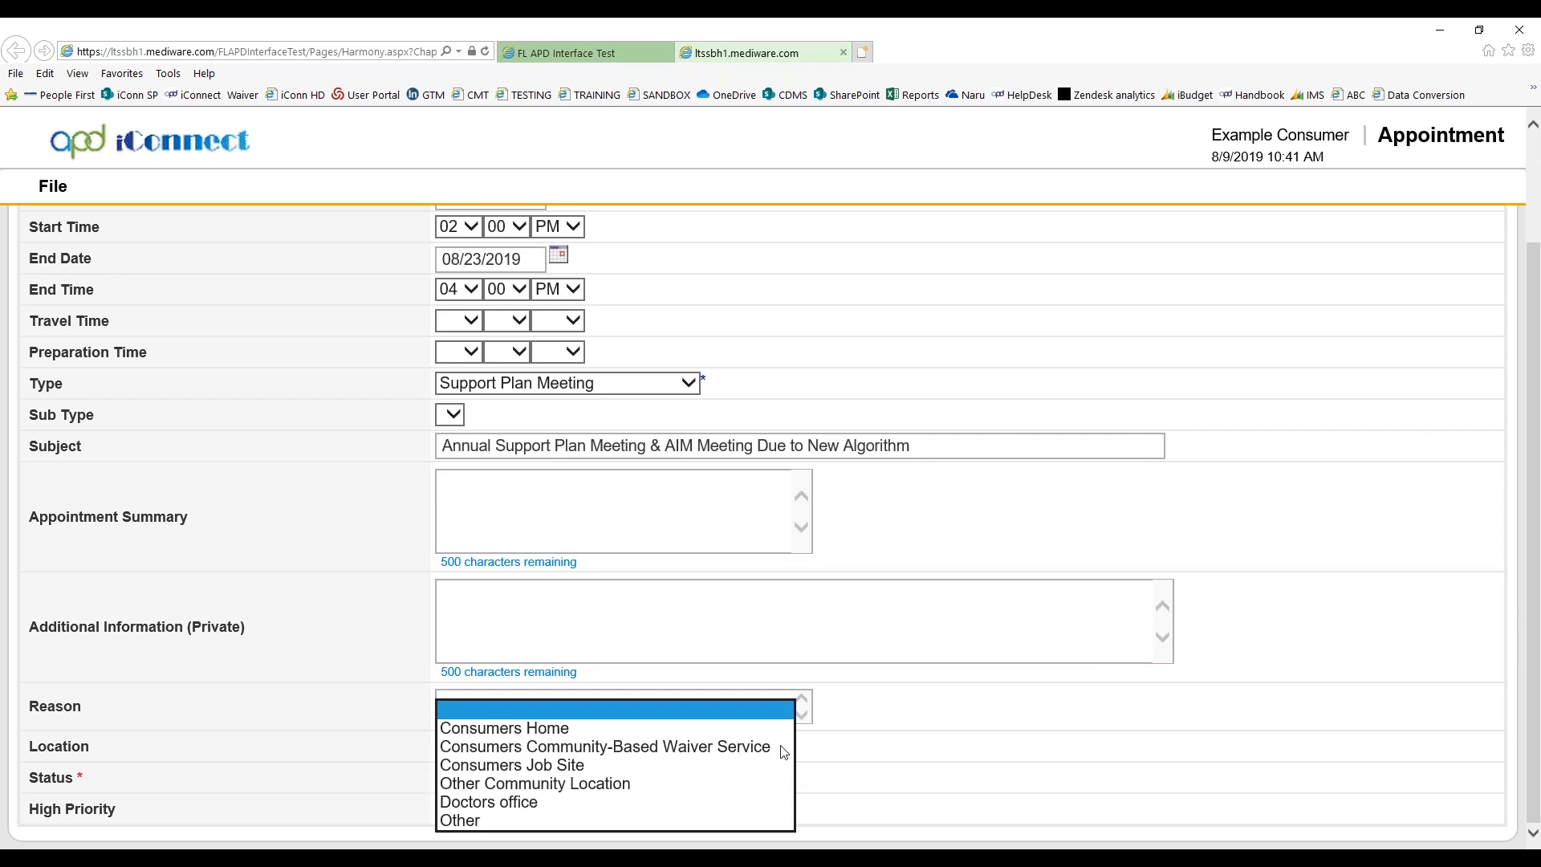
click(611, 730)
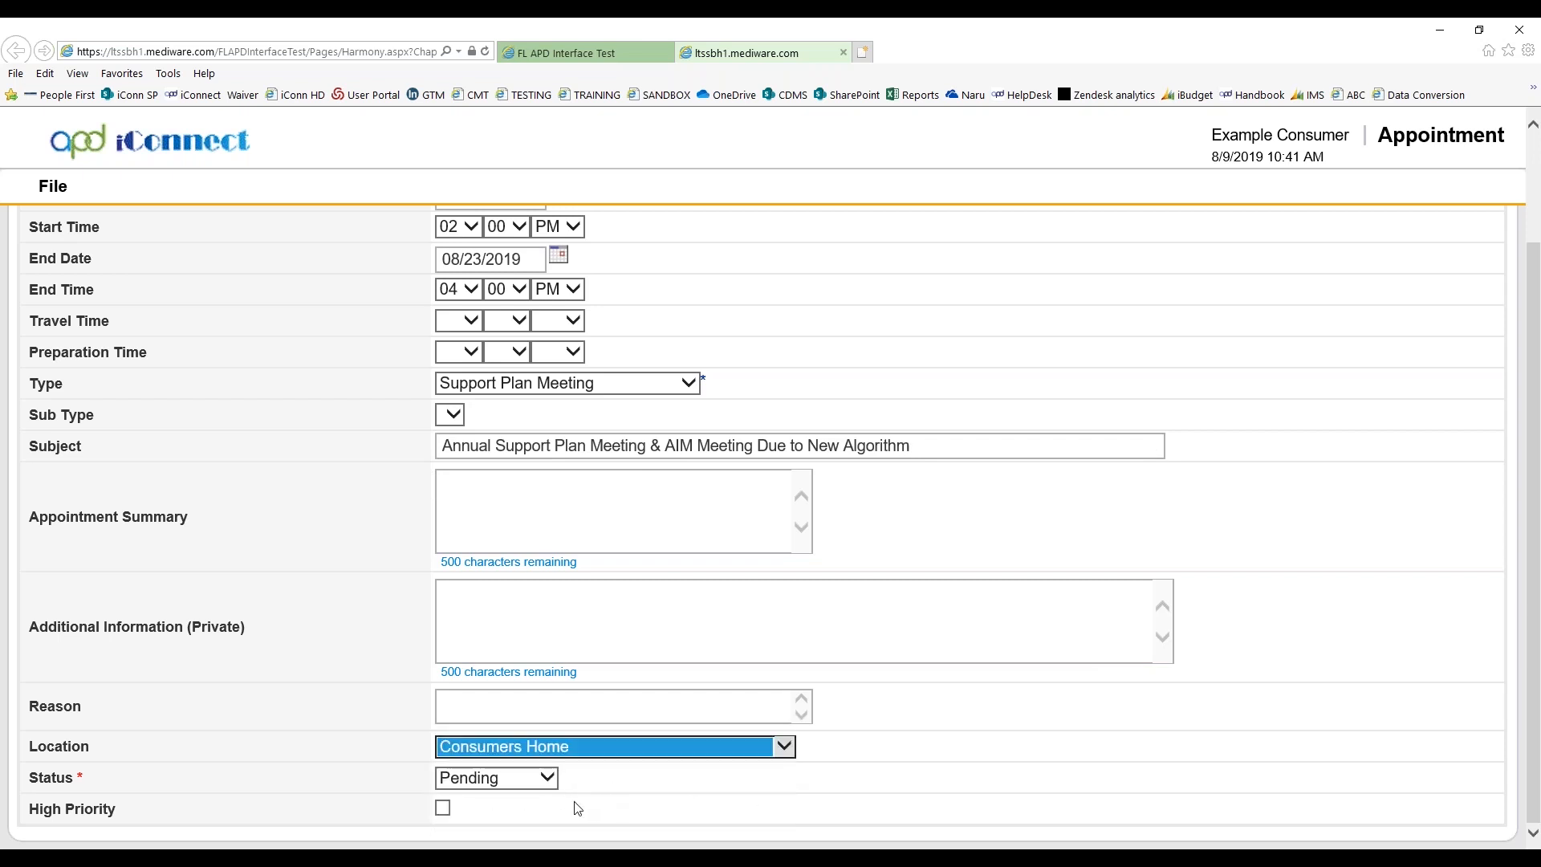
click(536, 784)
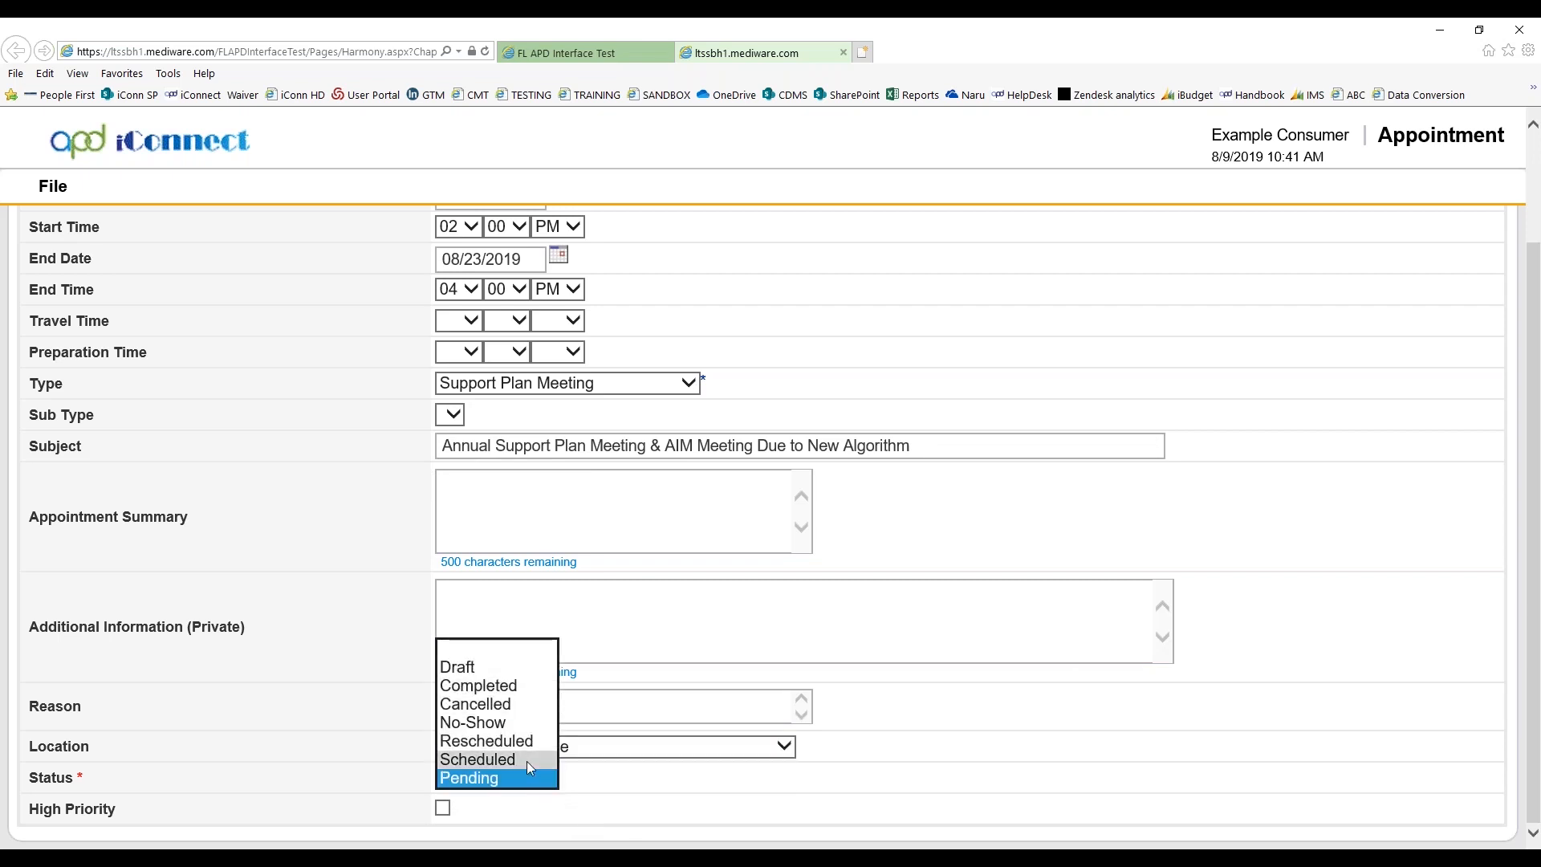
click(526, 761)
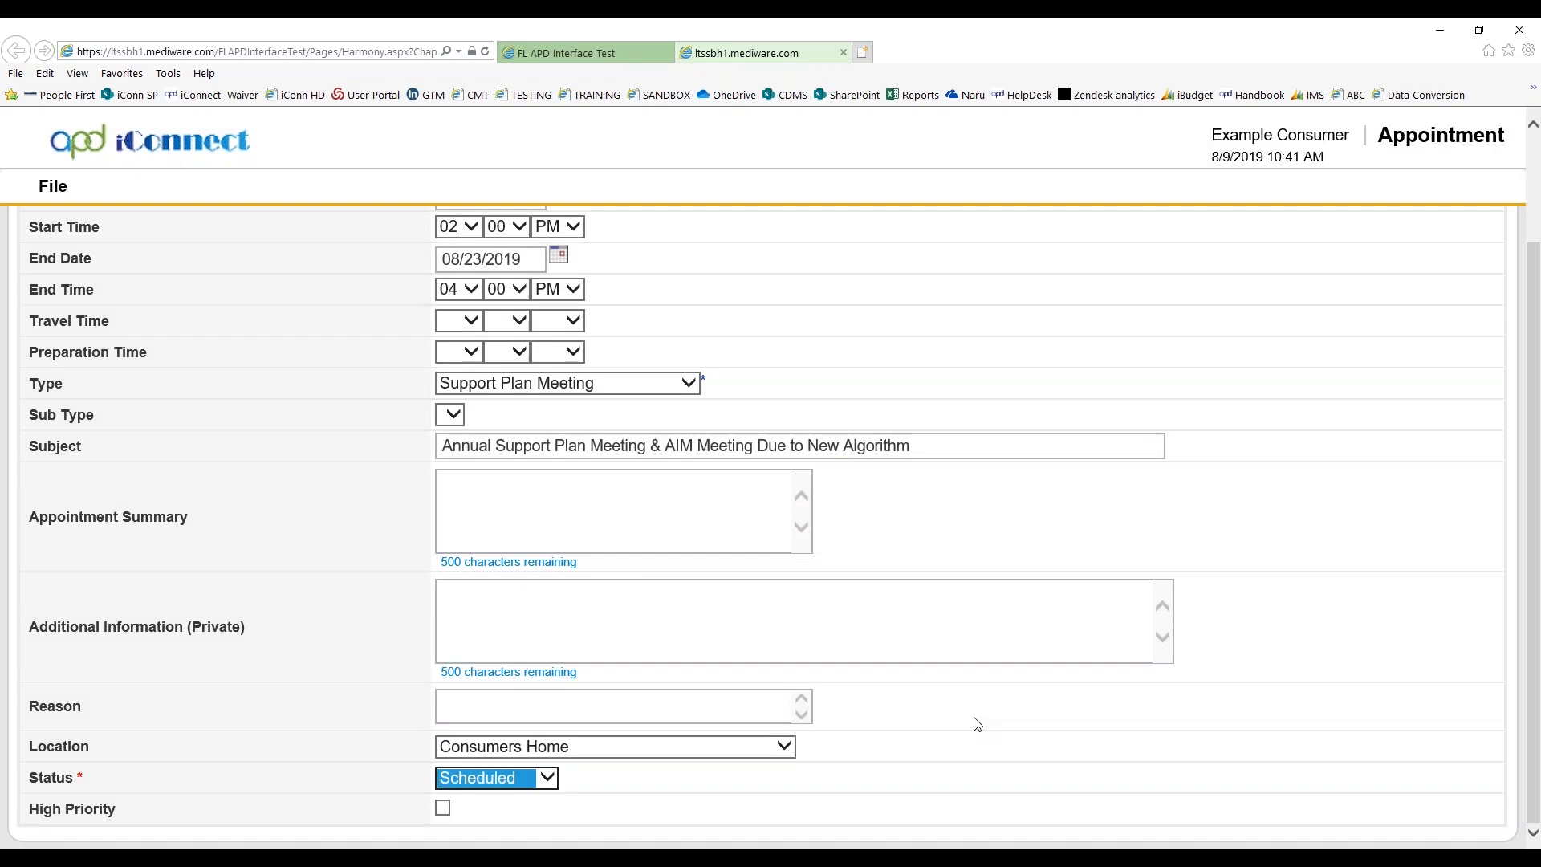
click(53, 186)
click(42, 254)
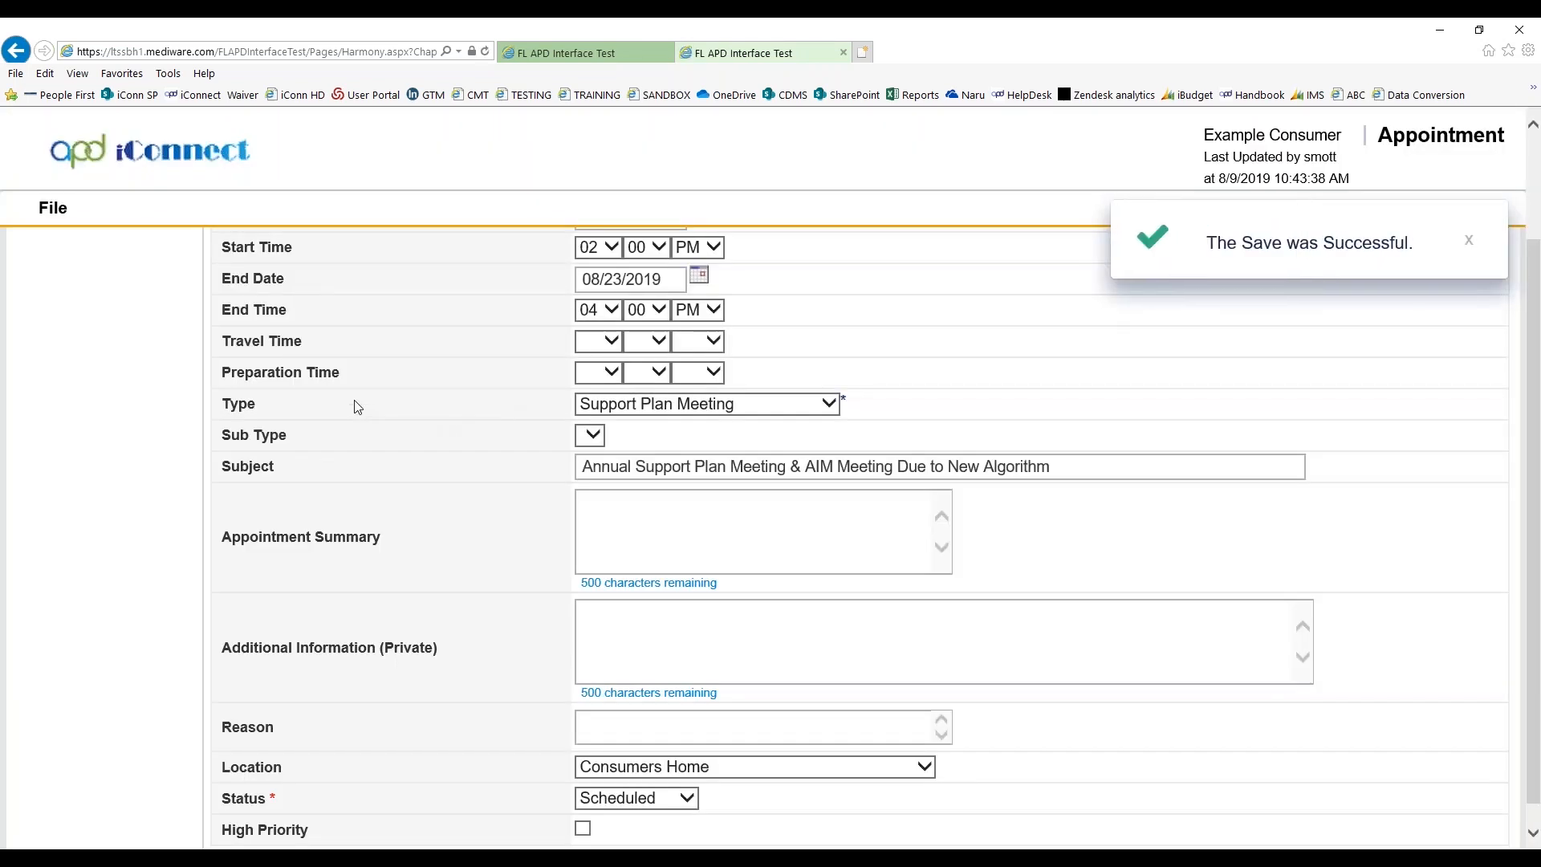
- Start adding attendees to the appointment and filter the non-participants by Case Relations
scroll(353, 406, up, 3)
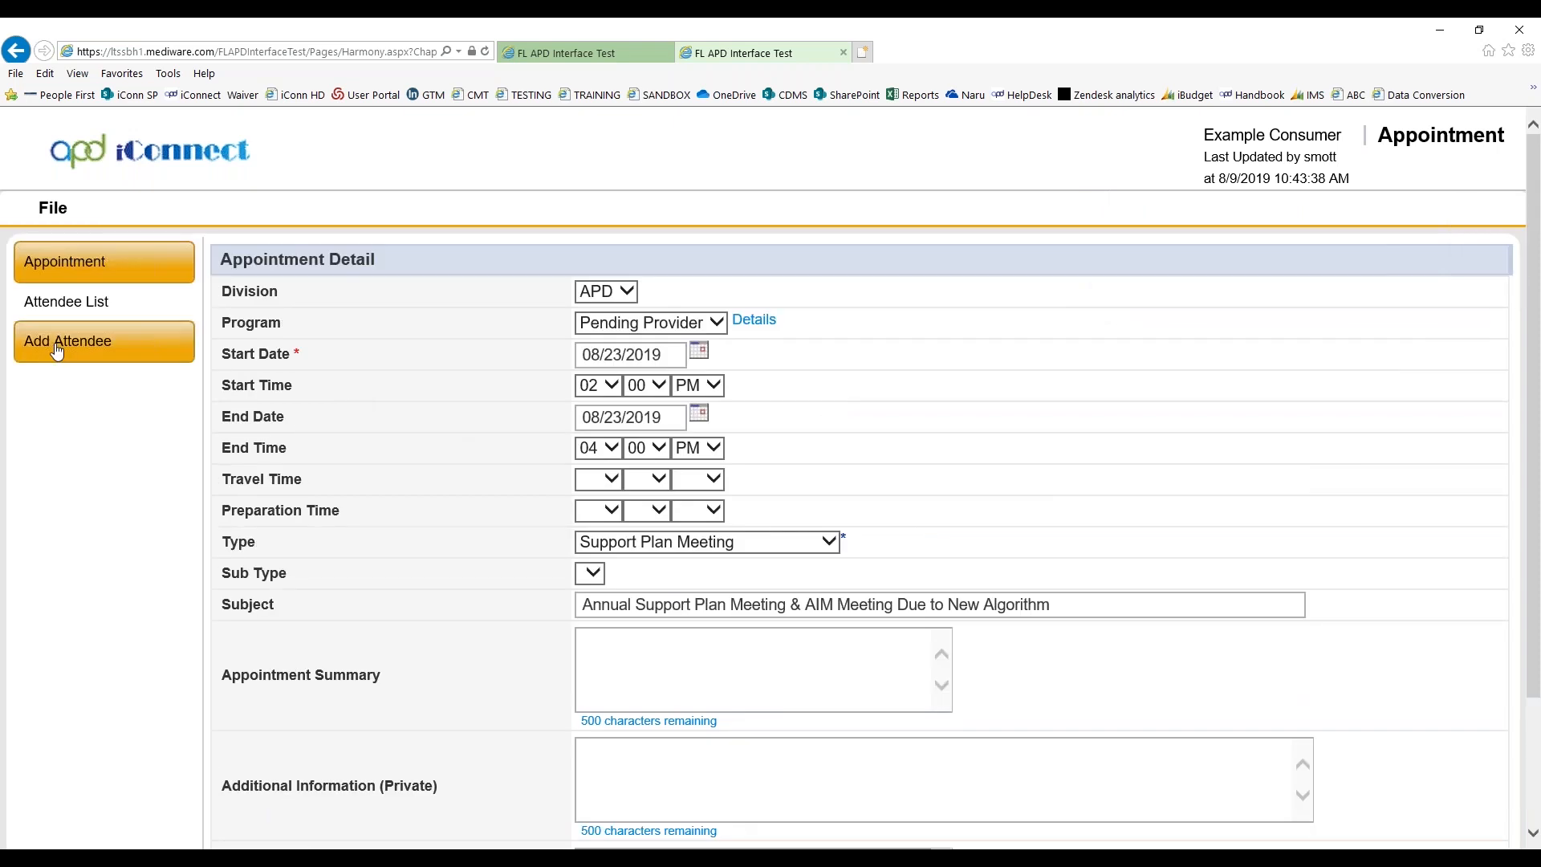
click(56, 349)
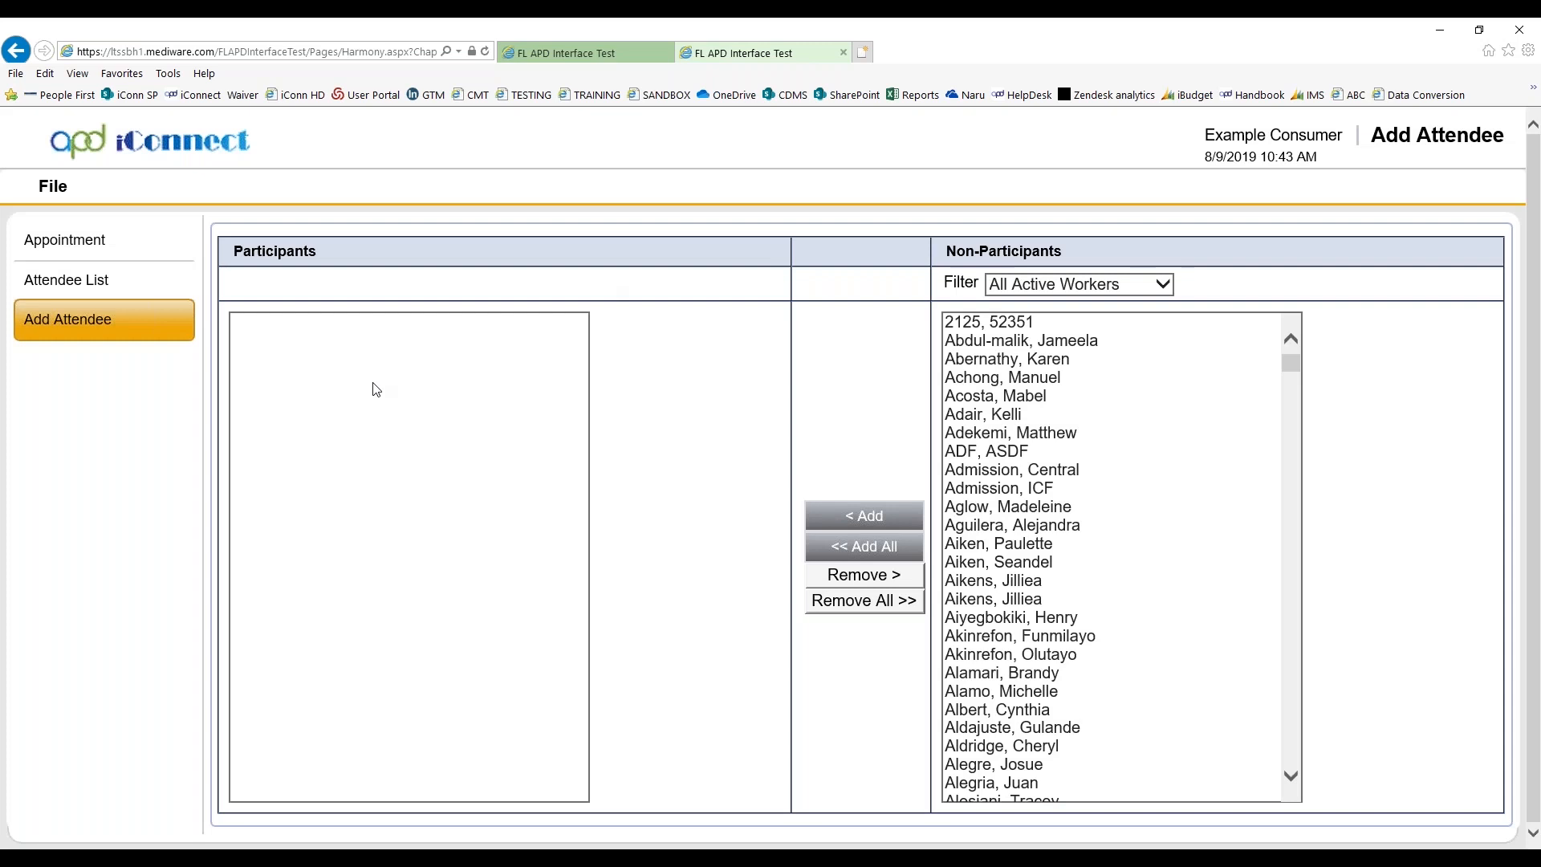
click(1115, 288)
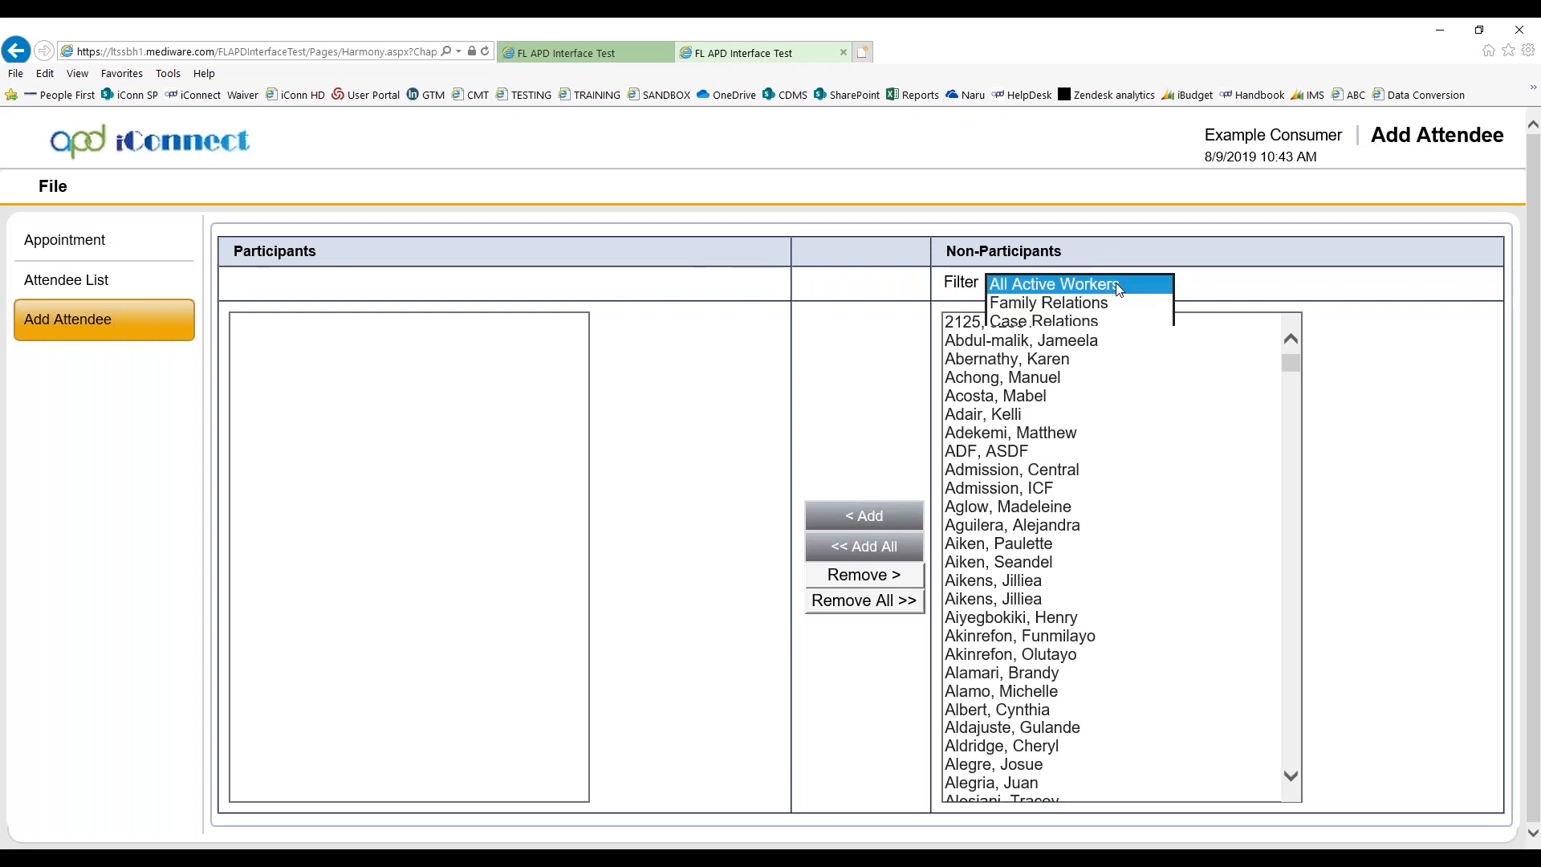
click(1047, 323)
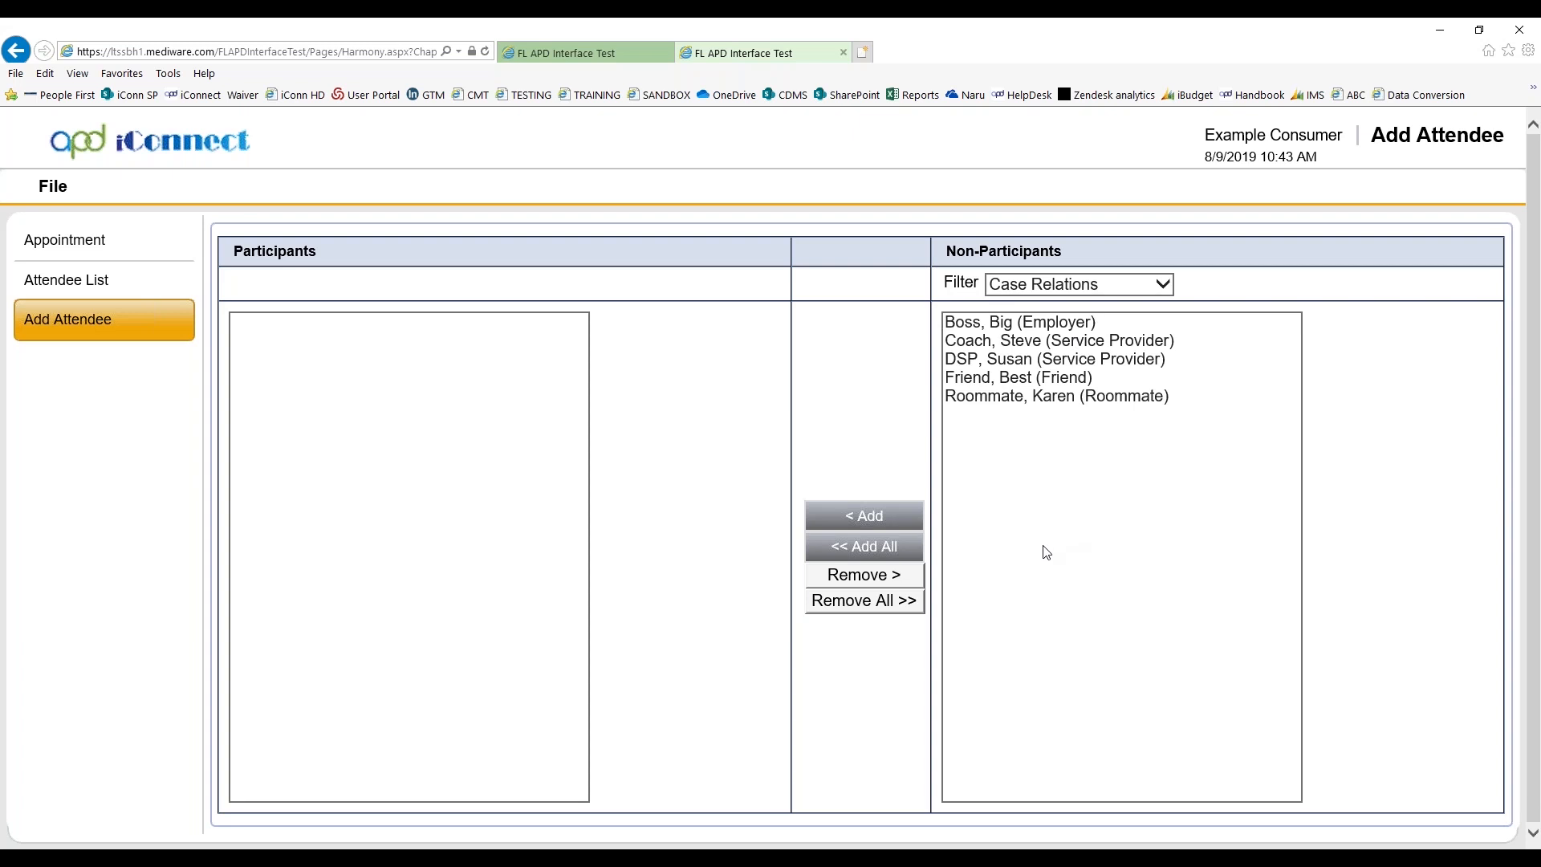
- Add the friend and the roommate from the case relations to the appointment's participants
click(1008, 385)
click(1008, 386)
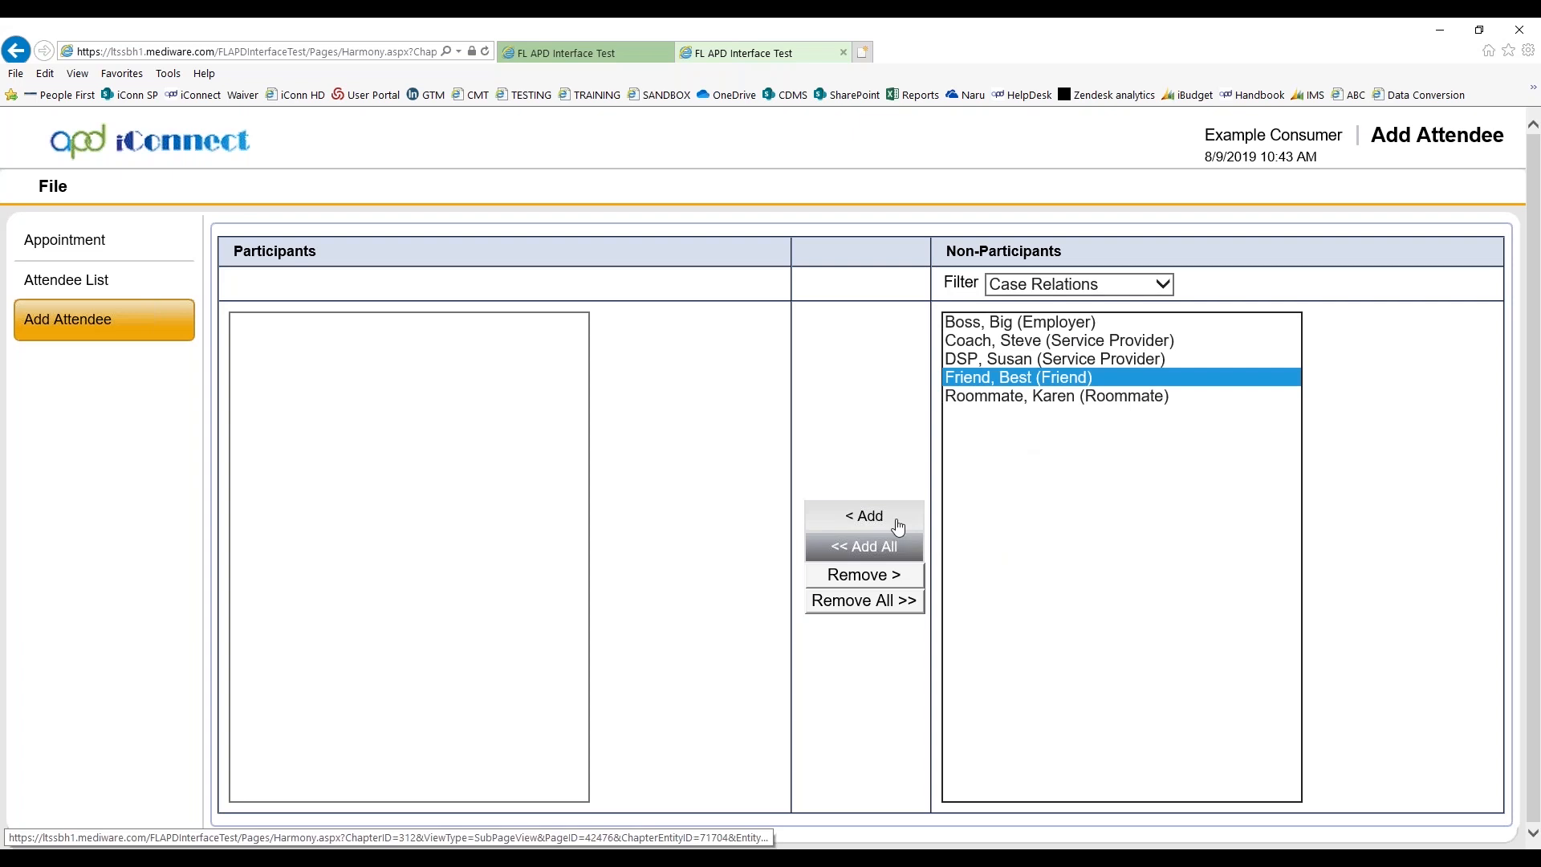
click(893, 519)
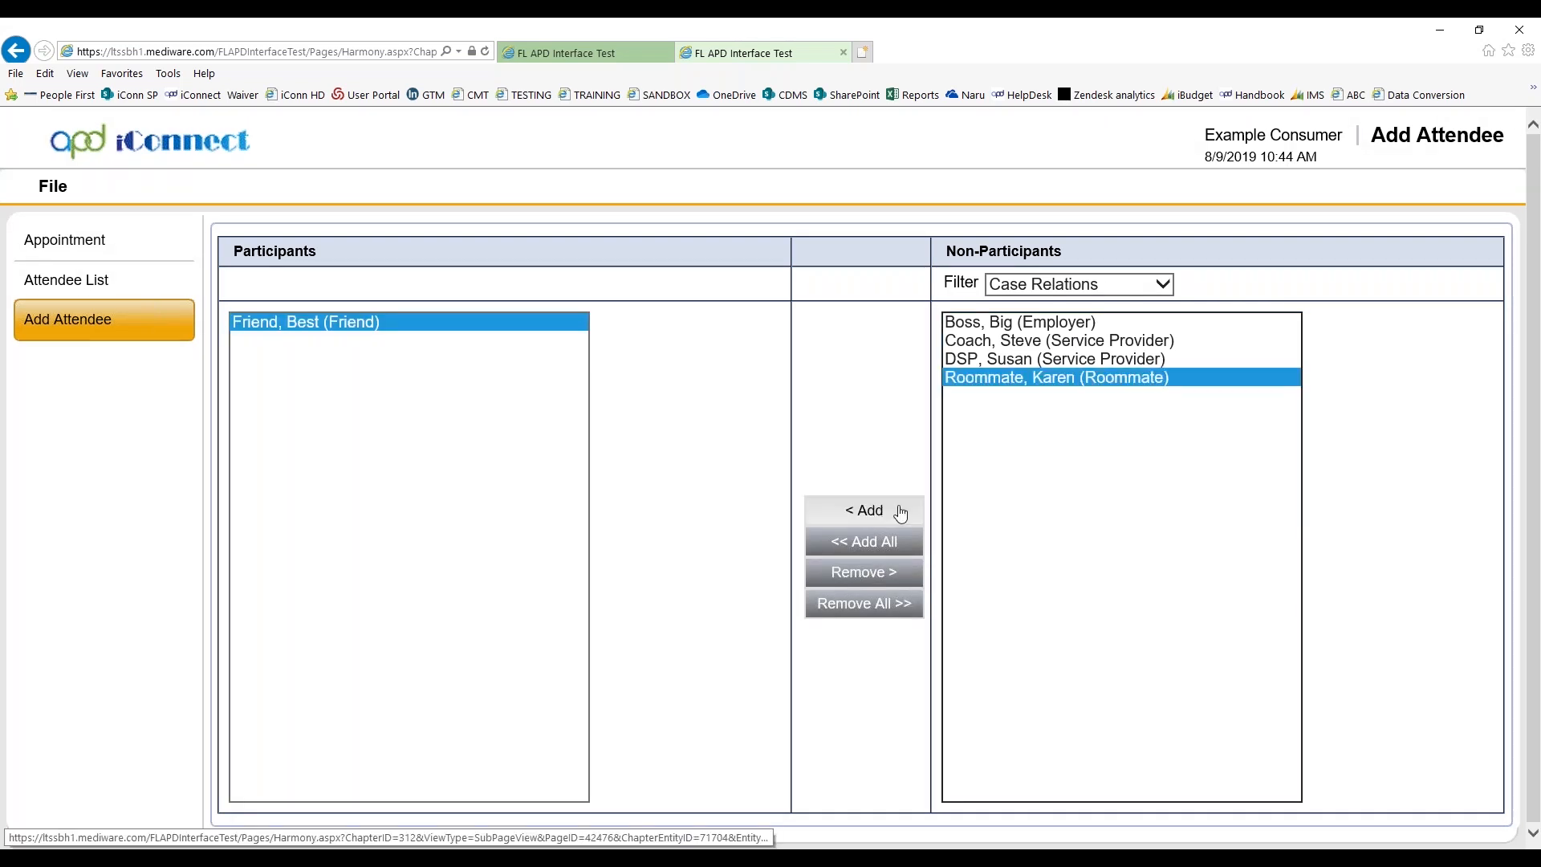
click(865, 510)
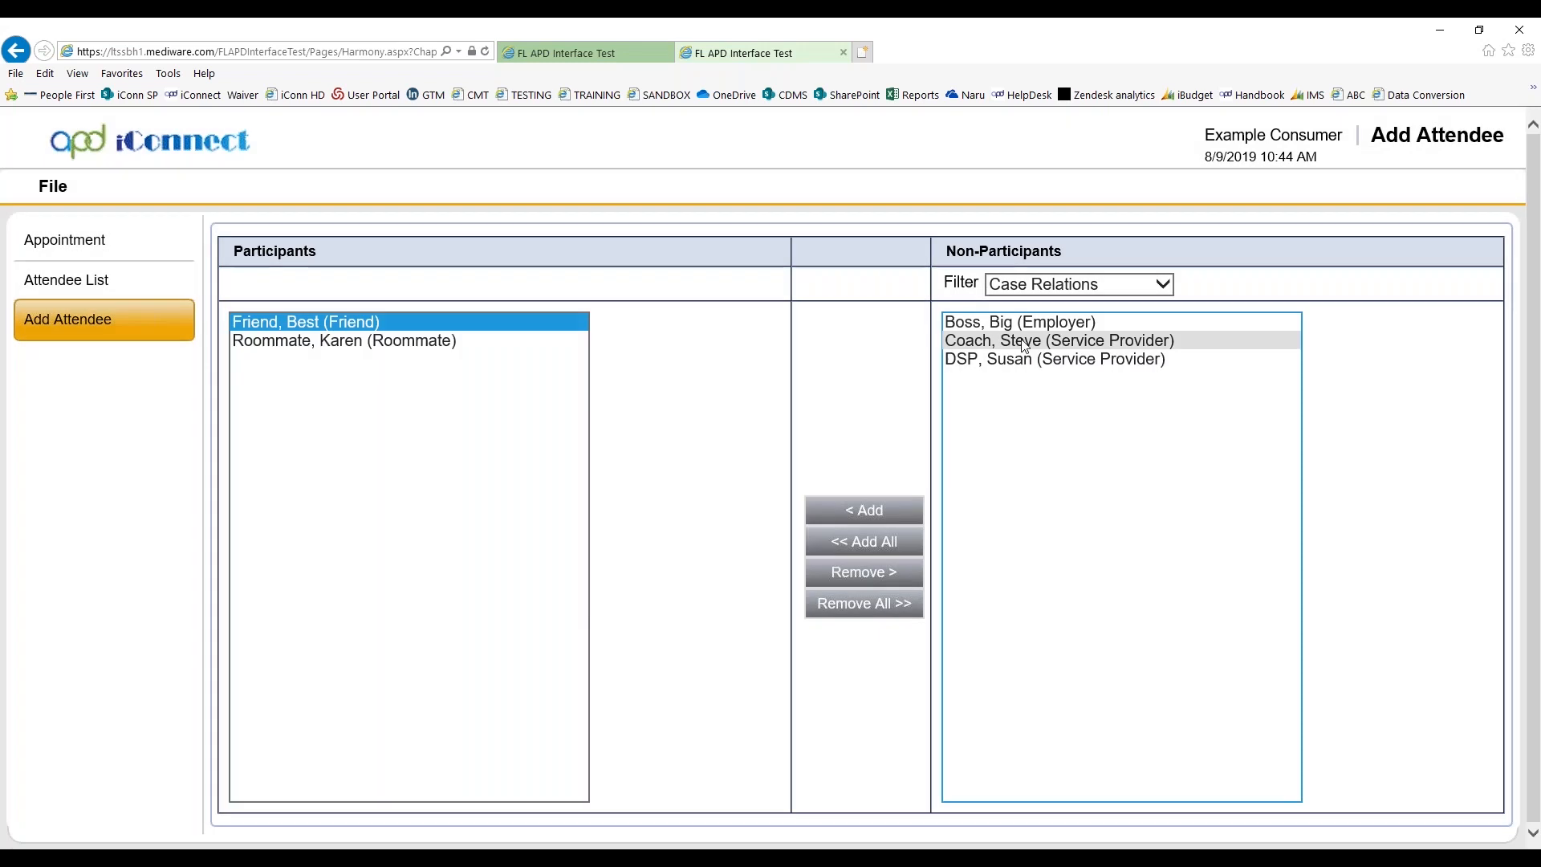
- Add both service providers to the appointment's participants, then save and close the attendee selection
click(1024, 341)
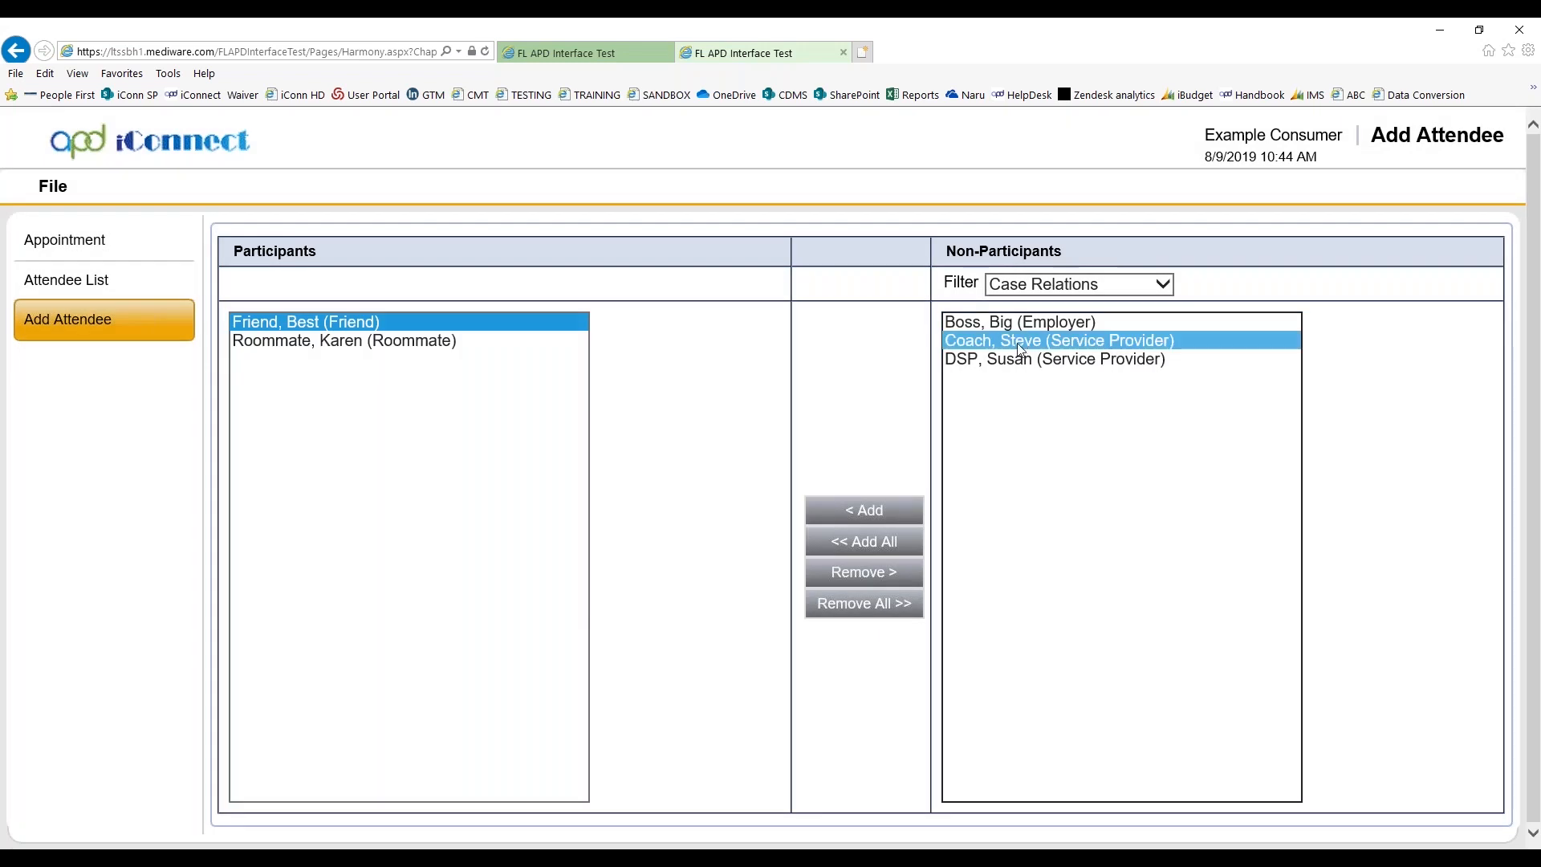
ctrl+click(1043, 359)
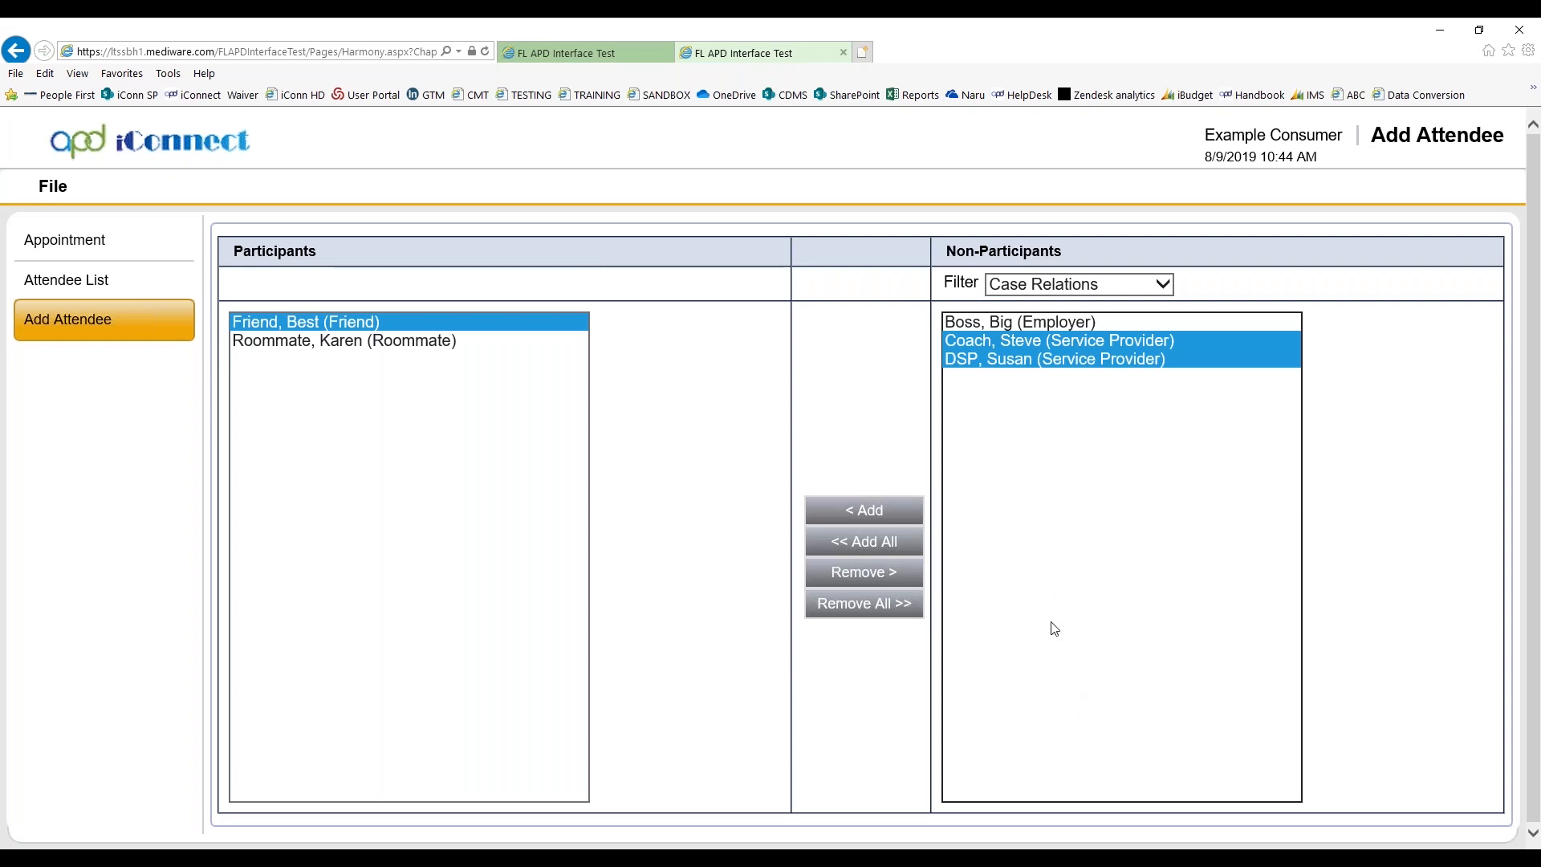
click(888, 522)
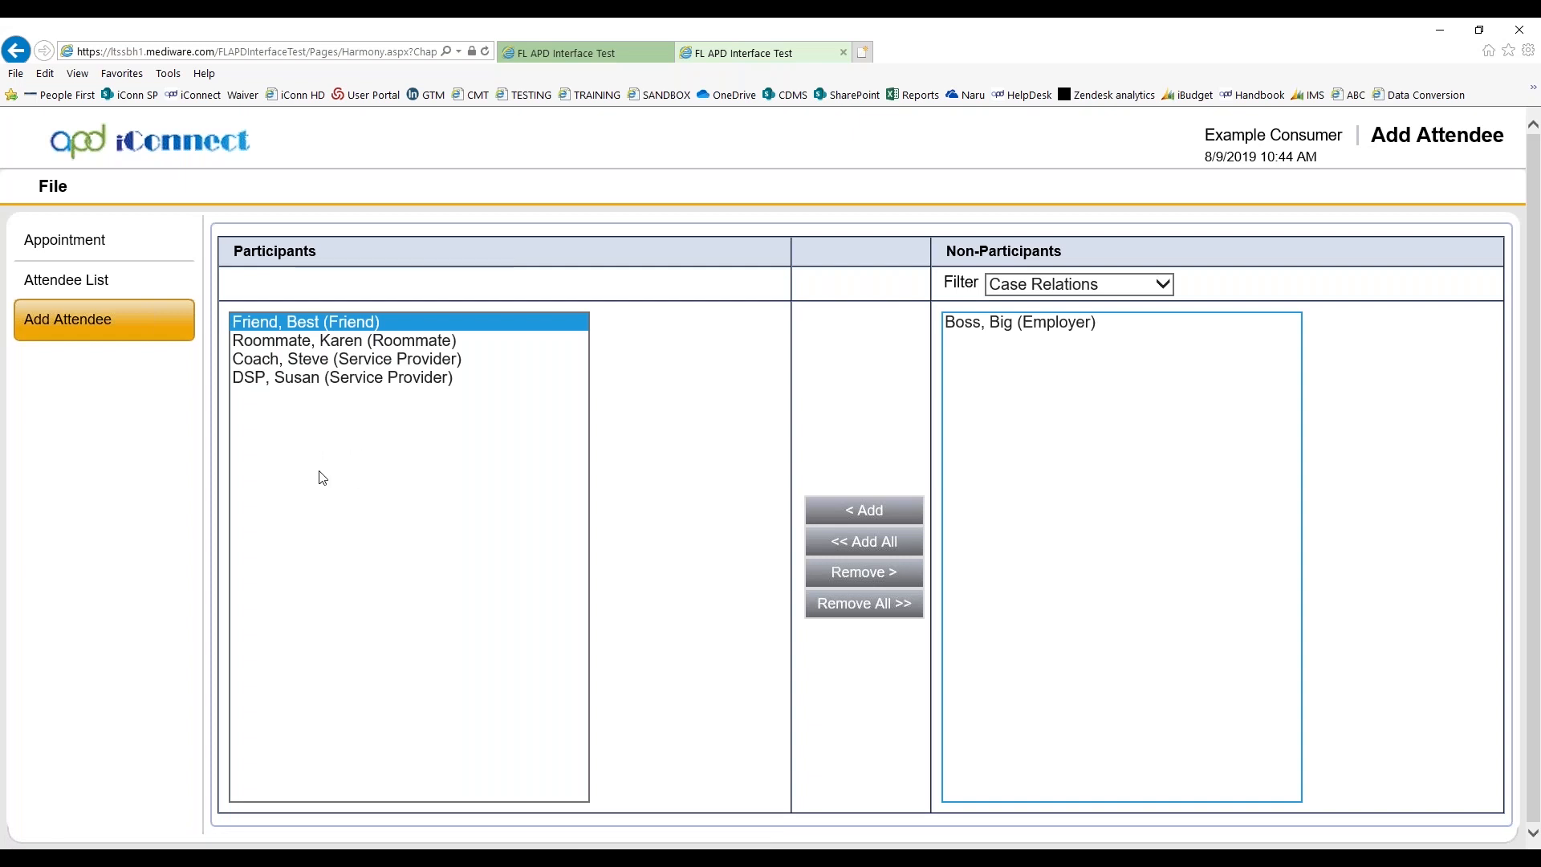
click(47, 189)
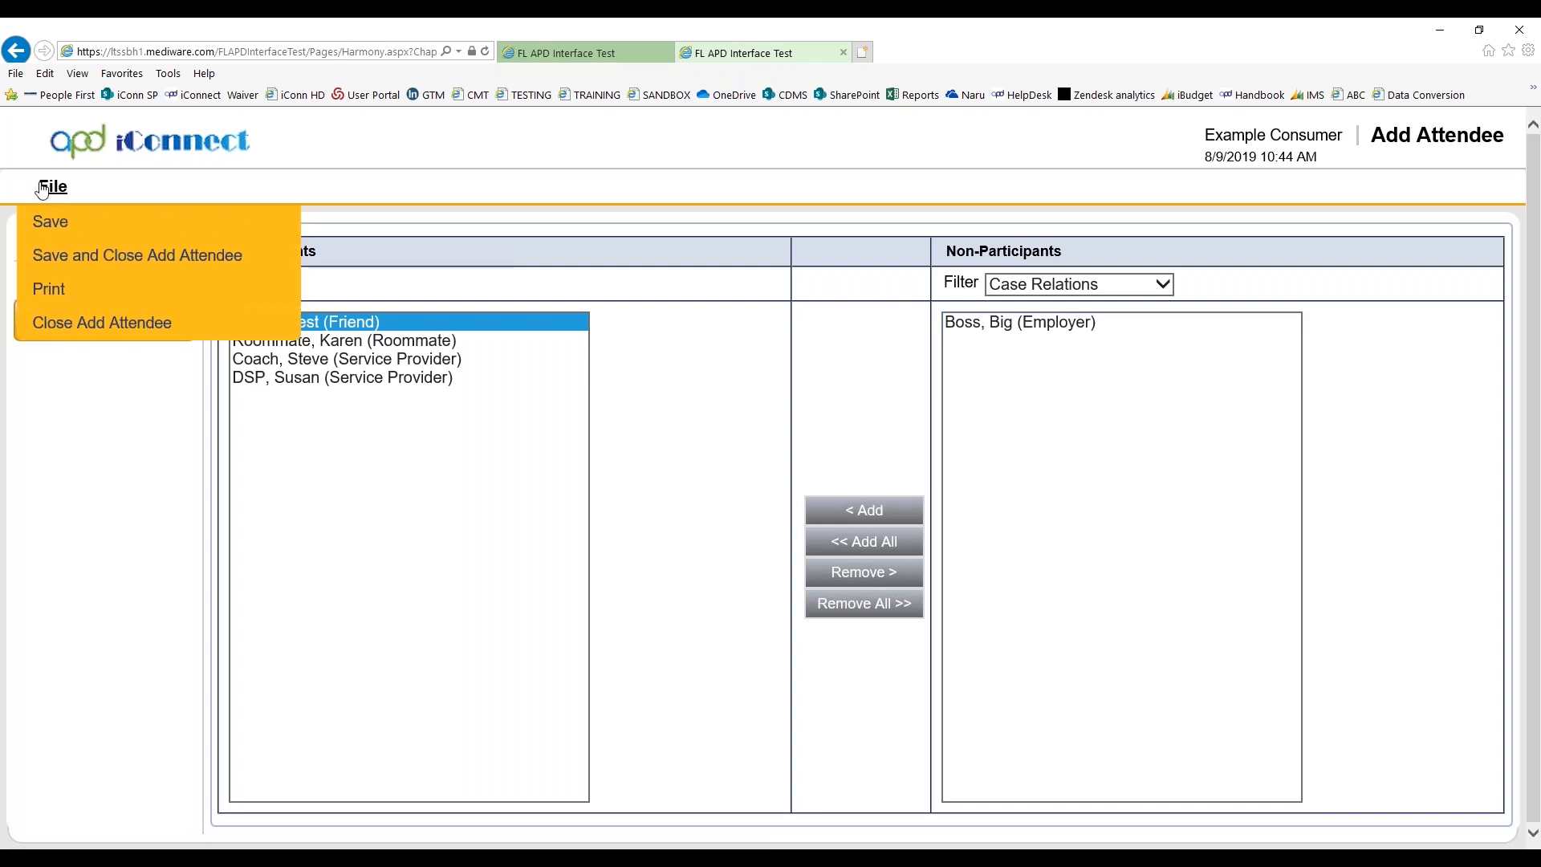
click(54, 255)
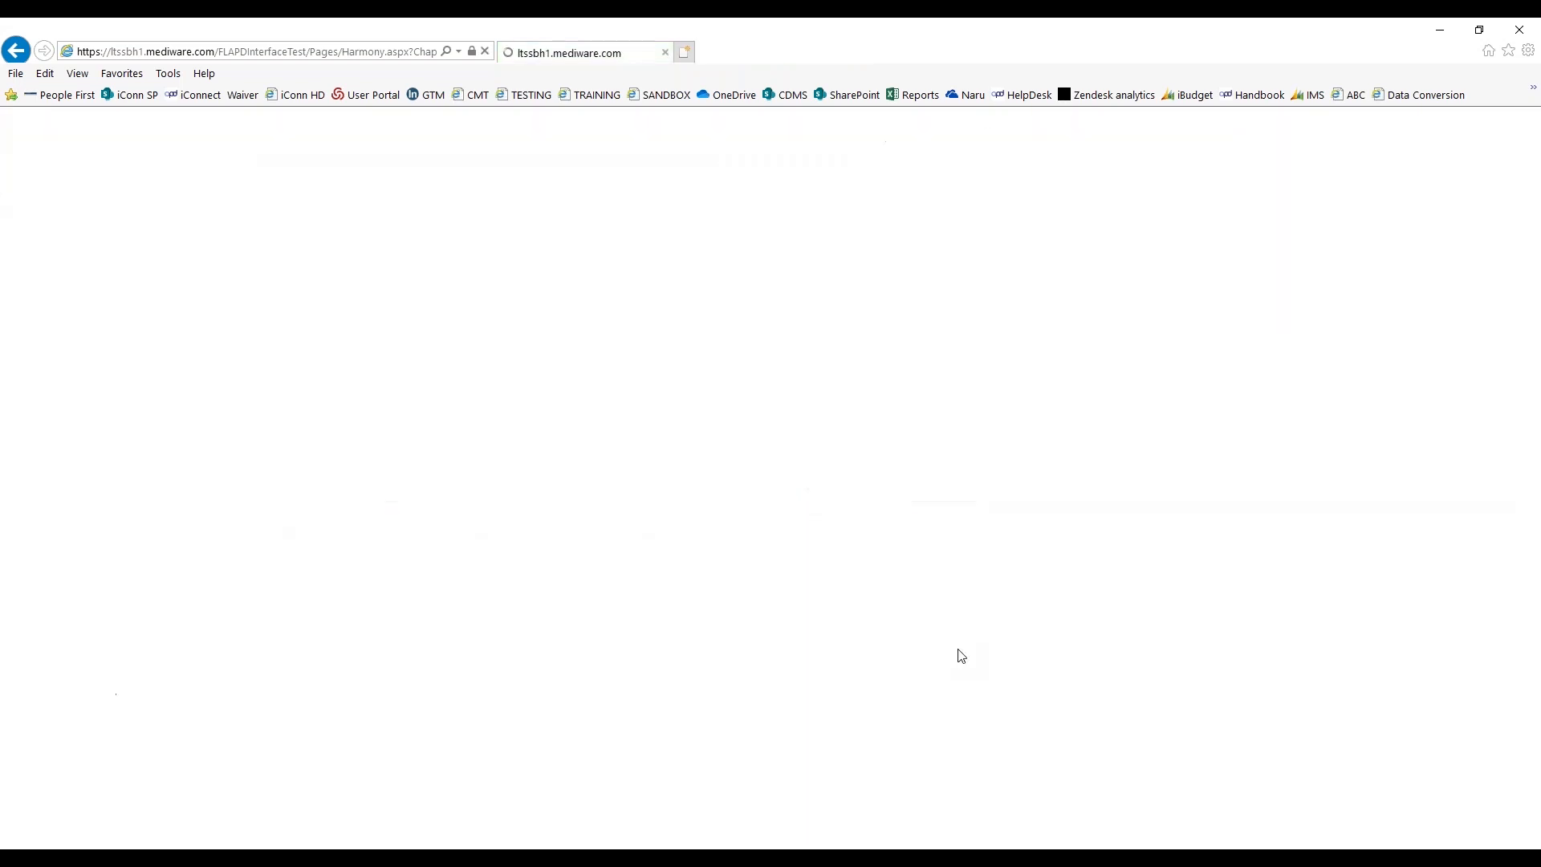
- Expand the 08/23/2019 Support Plan Meeting record to check its participants and their statuses
scroll(1128, 630, down, 1)
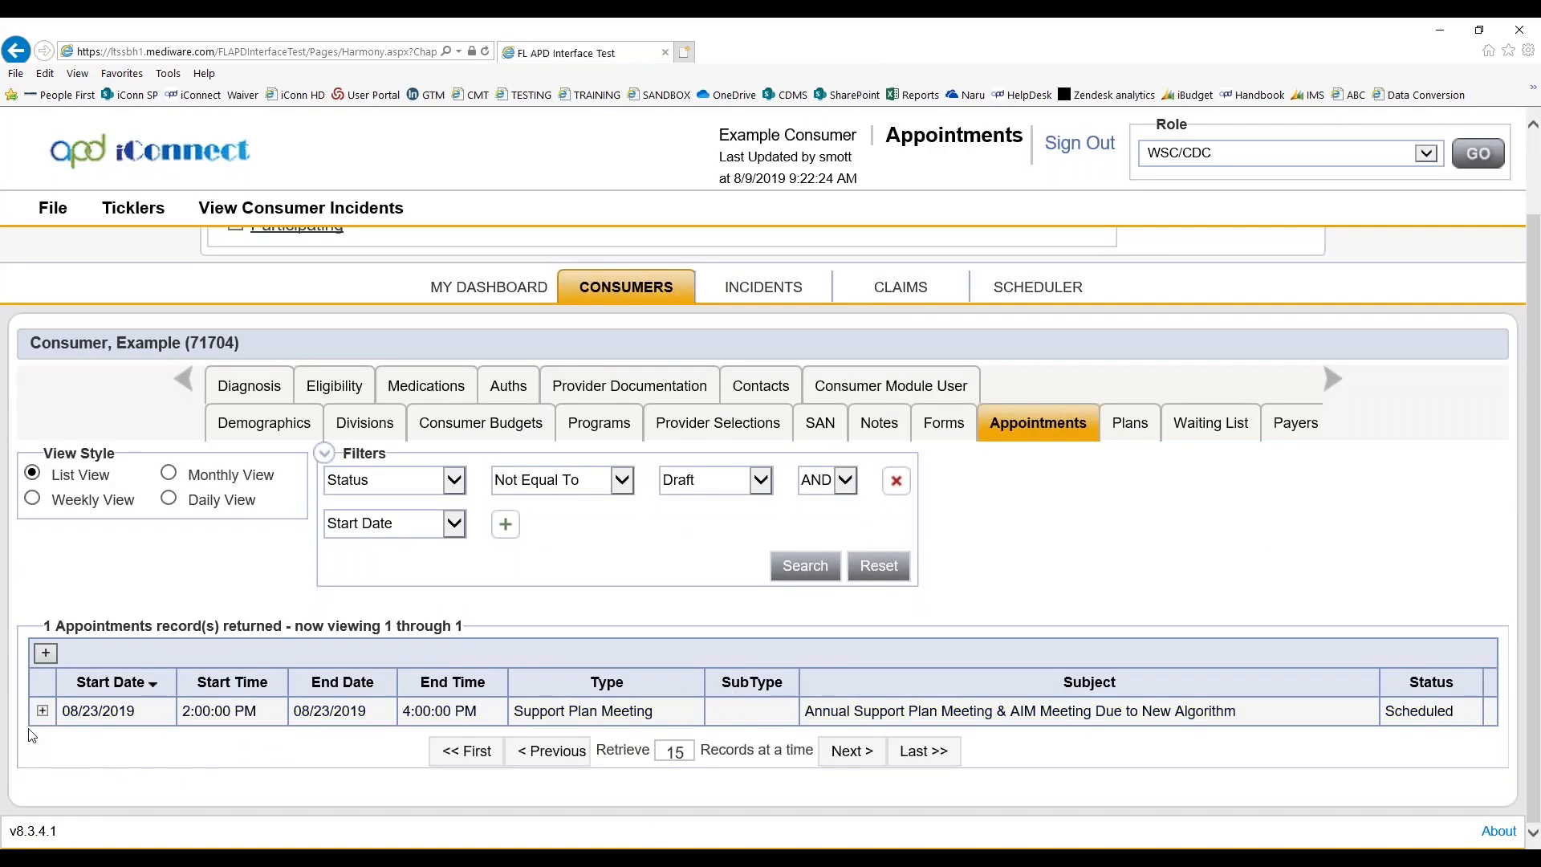
click(43, 712)
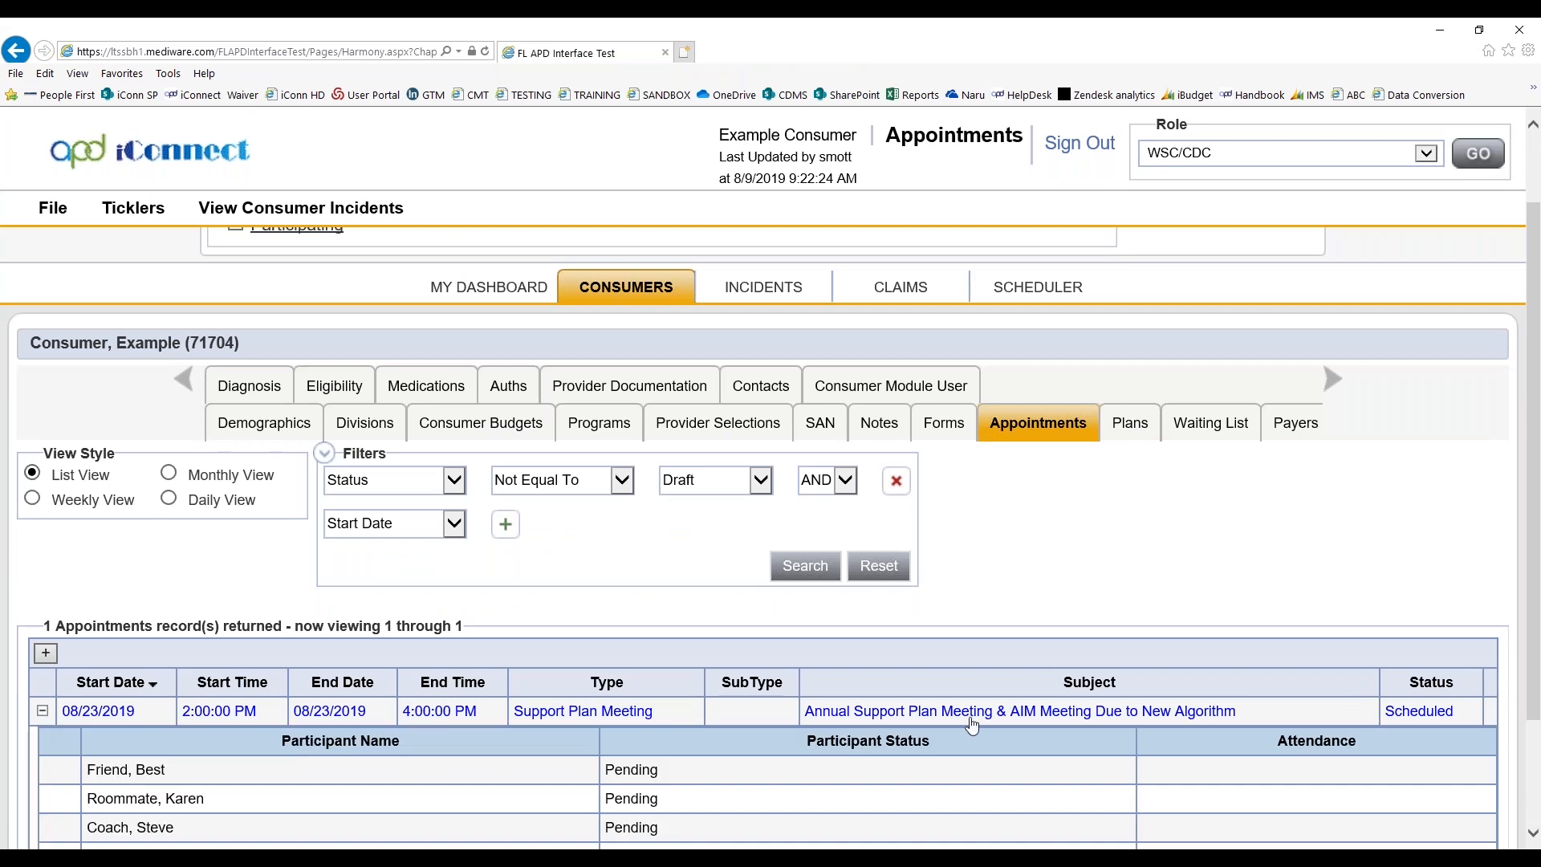
scroll(972, 725, down, 3)
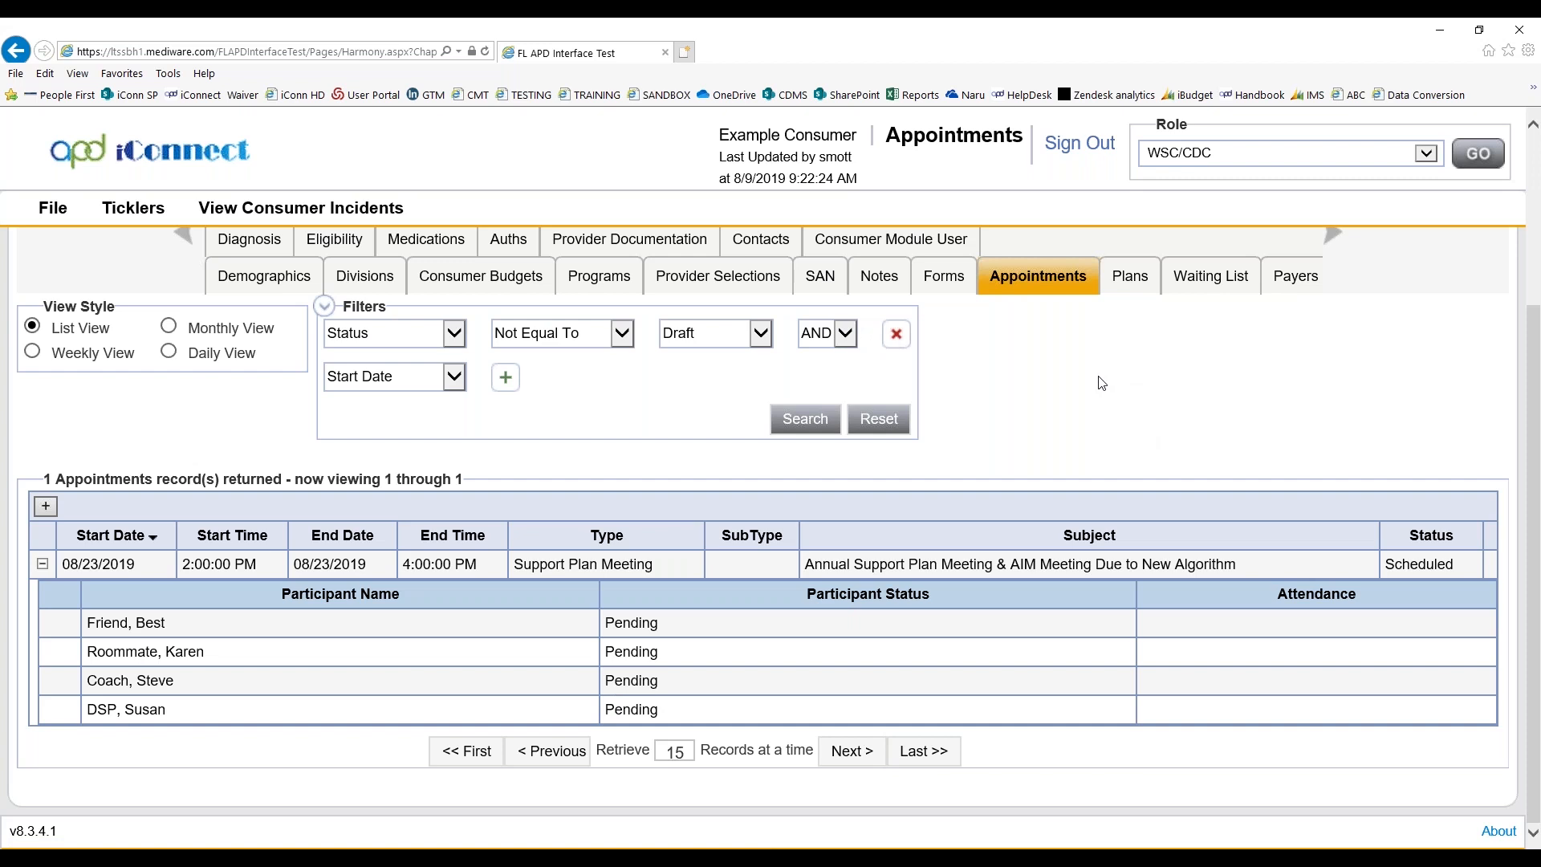
- Add a new consumer form of the type Person-Centered Support Plan
click(933, 279)
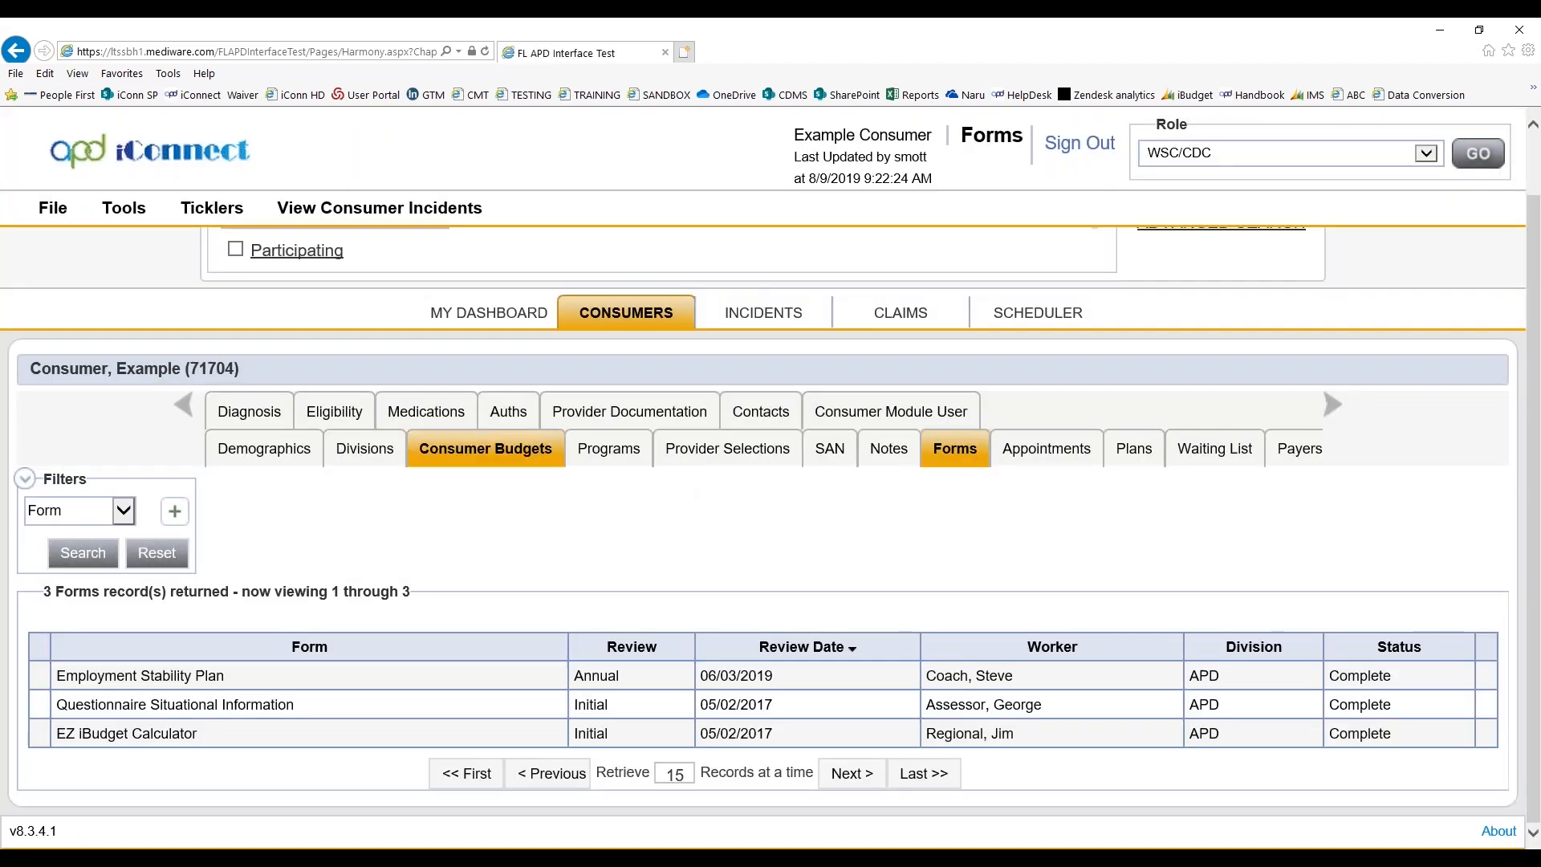
click(53, 208)
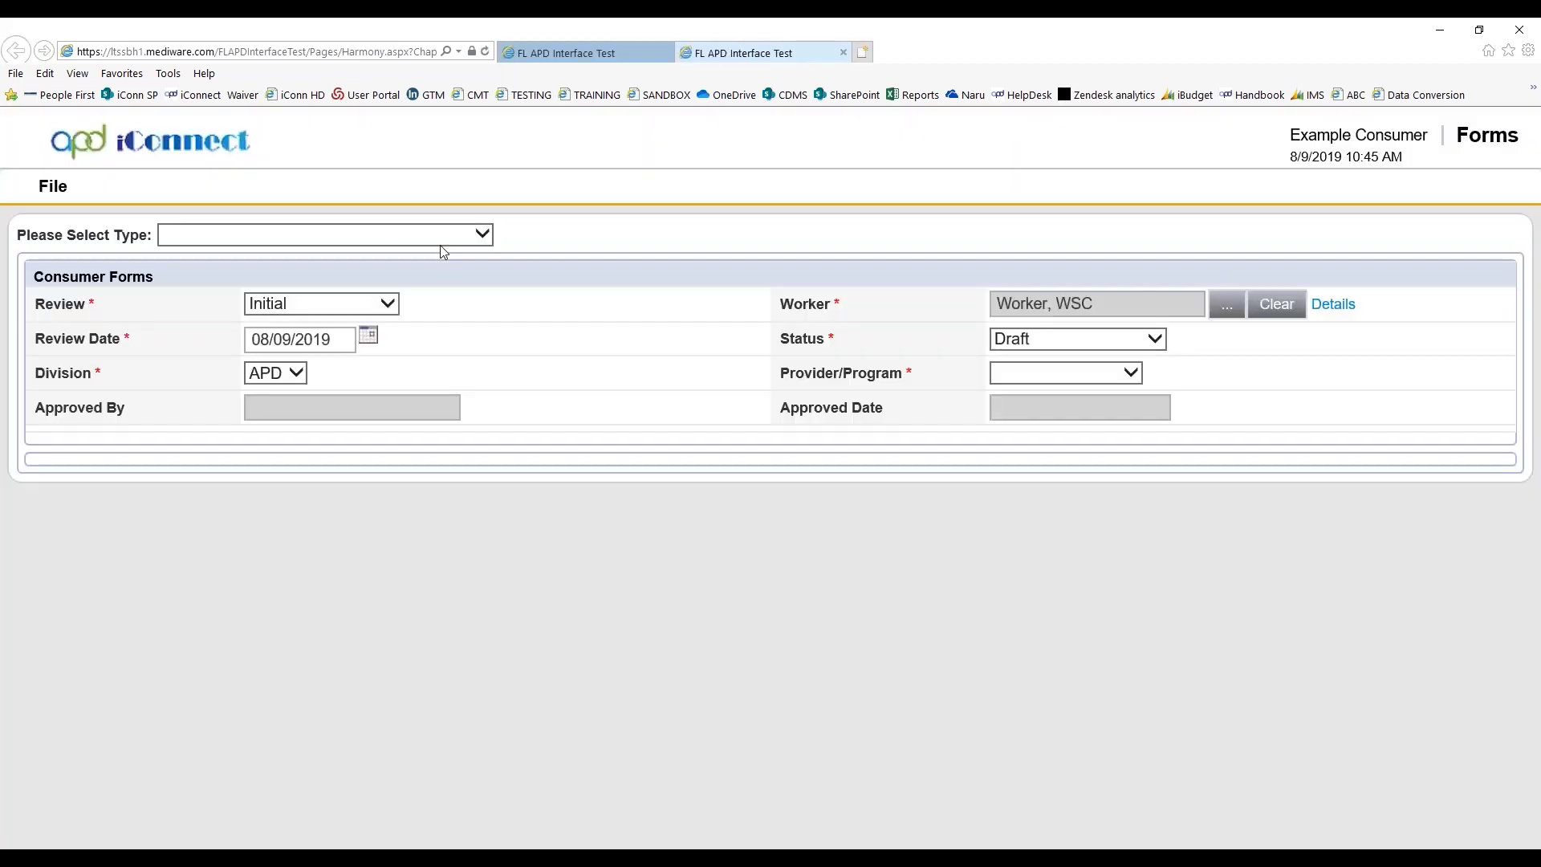
click(458, 236)
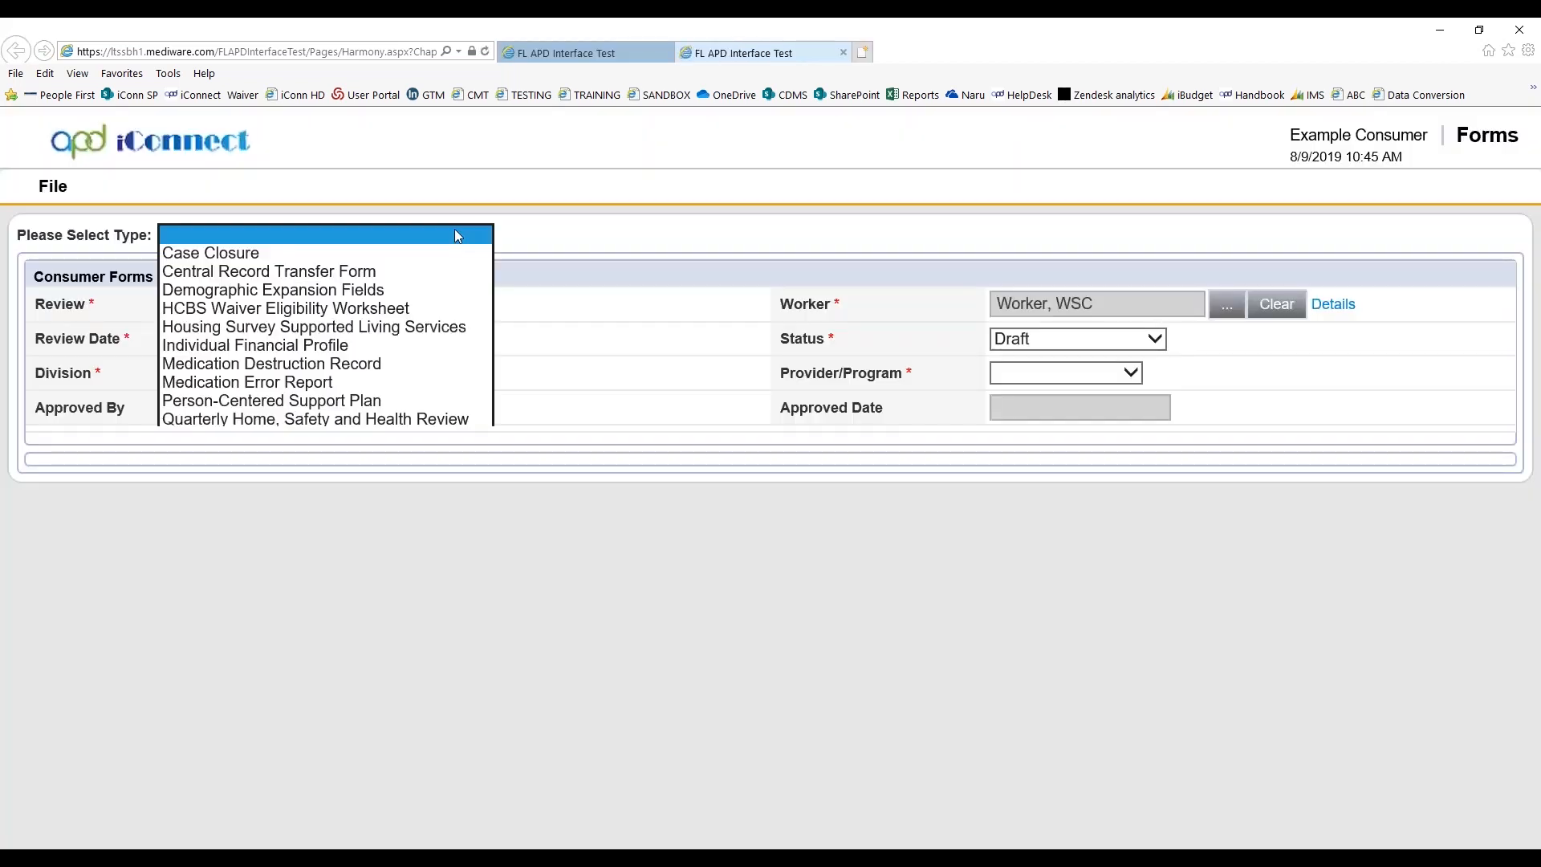
click(329, 401)
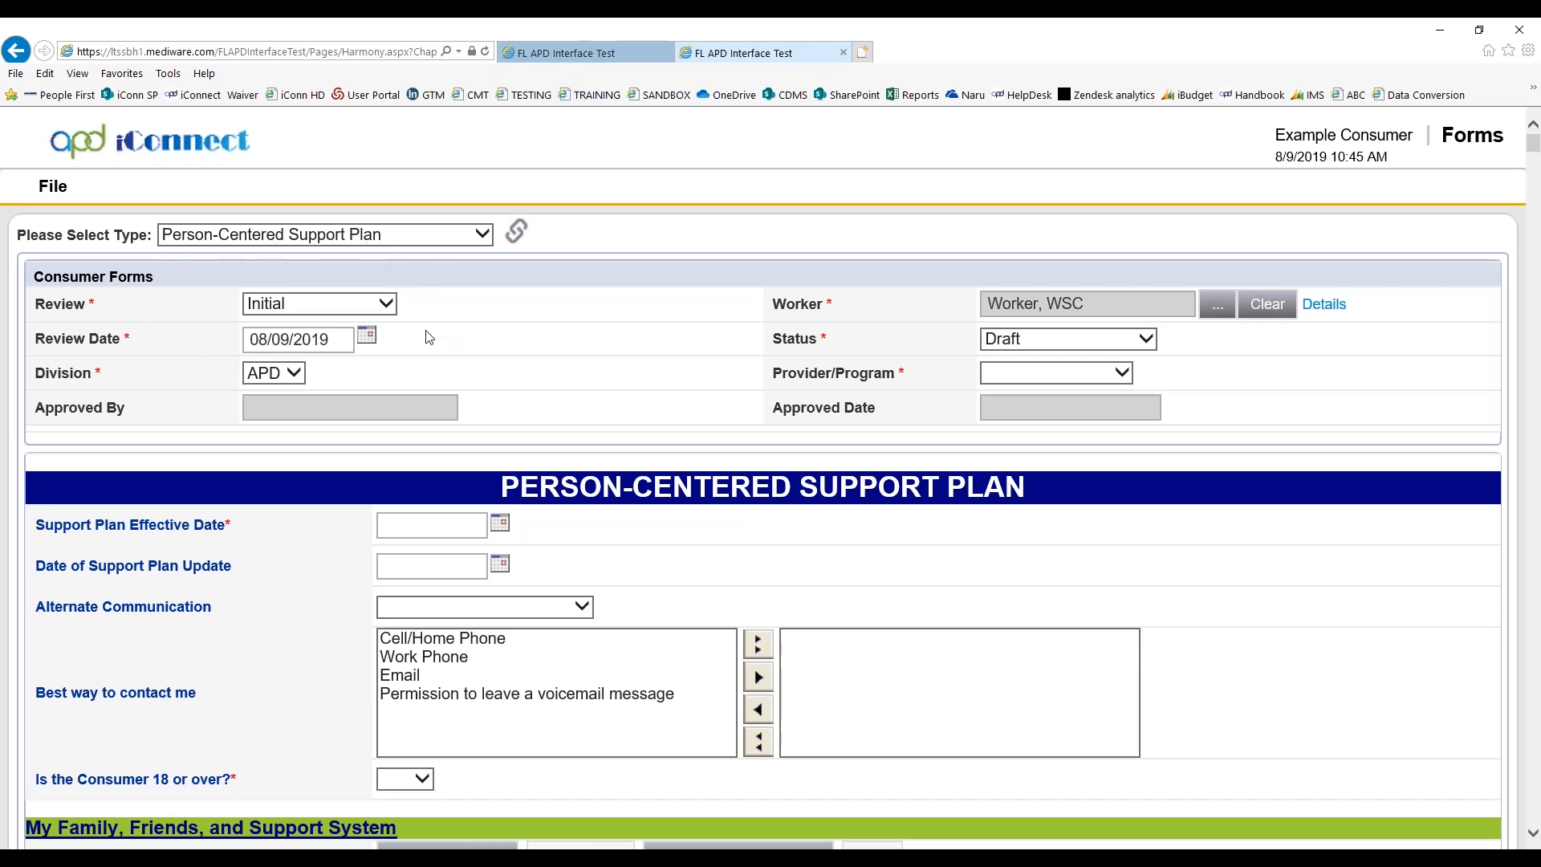
- Set the form's review to Annual, its status to Open, and its provider/program to Pending Provider
click(377, 308)
click(311, 267)
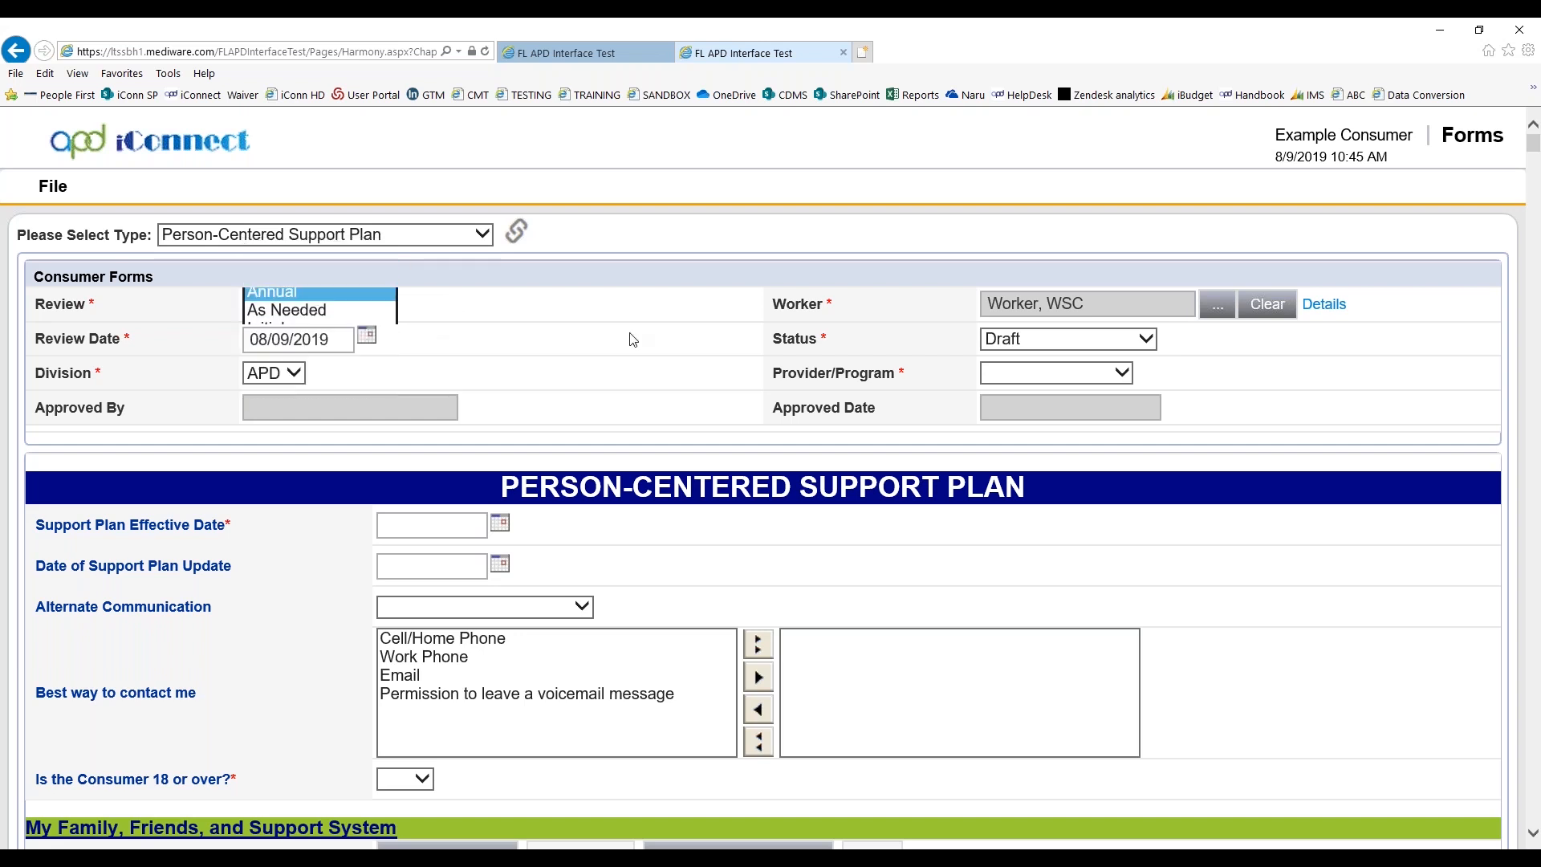
click(1133, 341)
click(1047, 358)
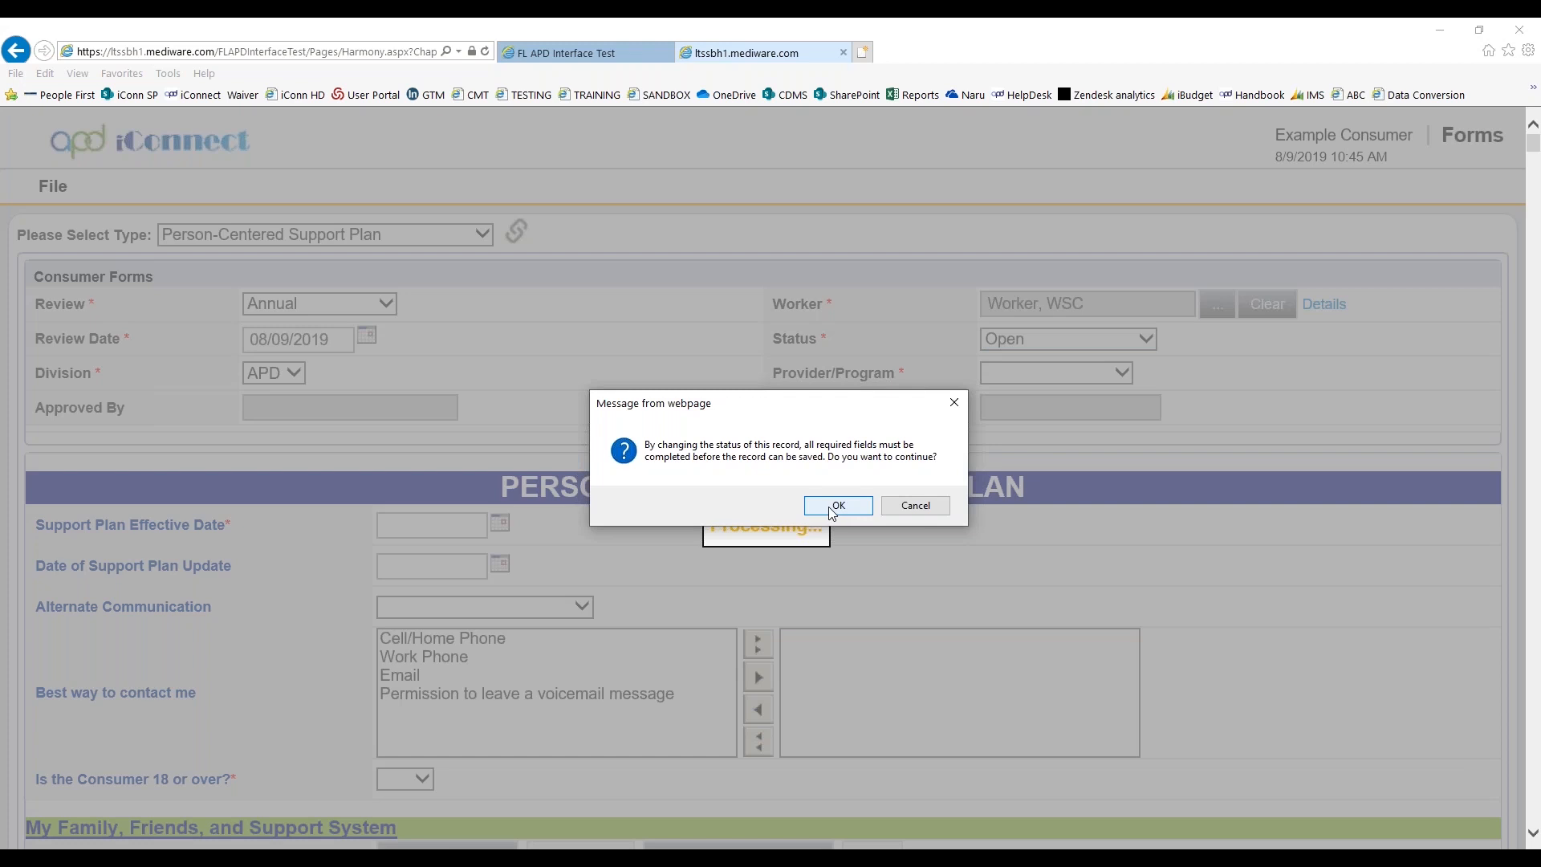
click(834, 507)
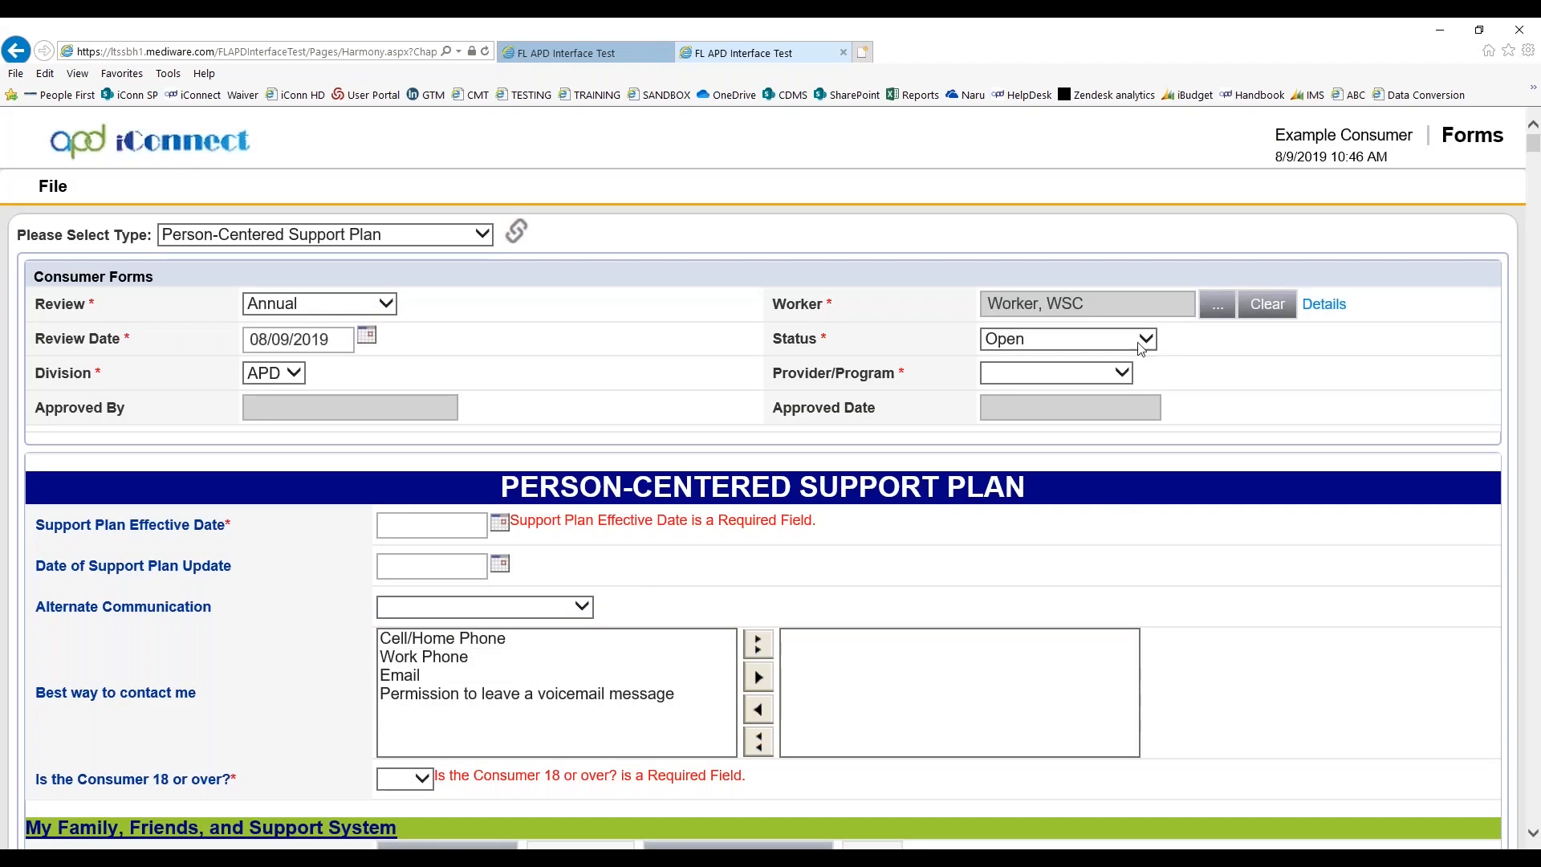
click(1107, 379)
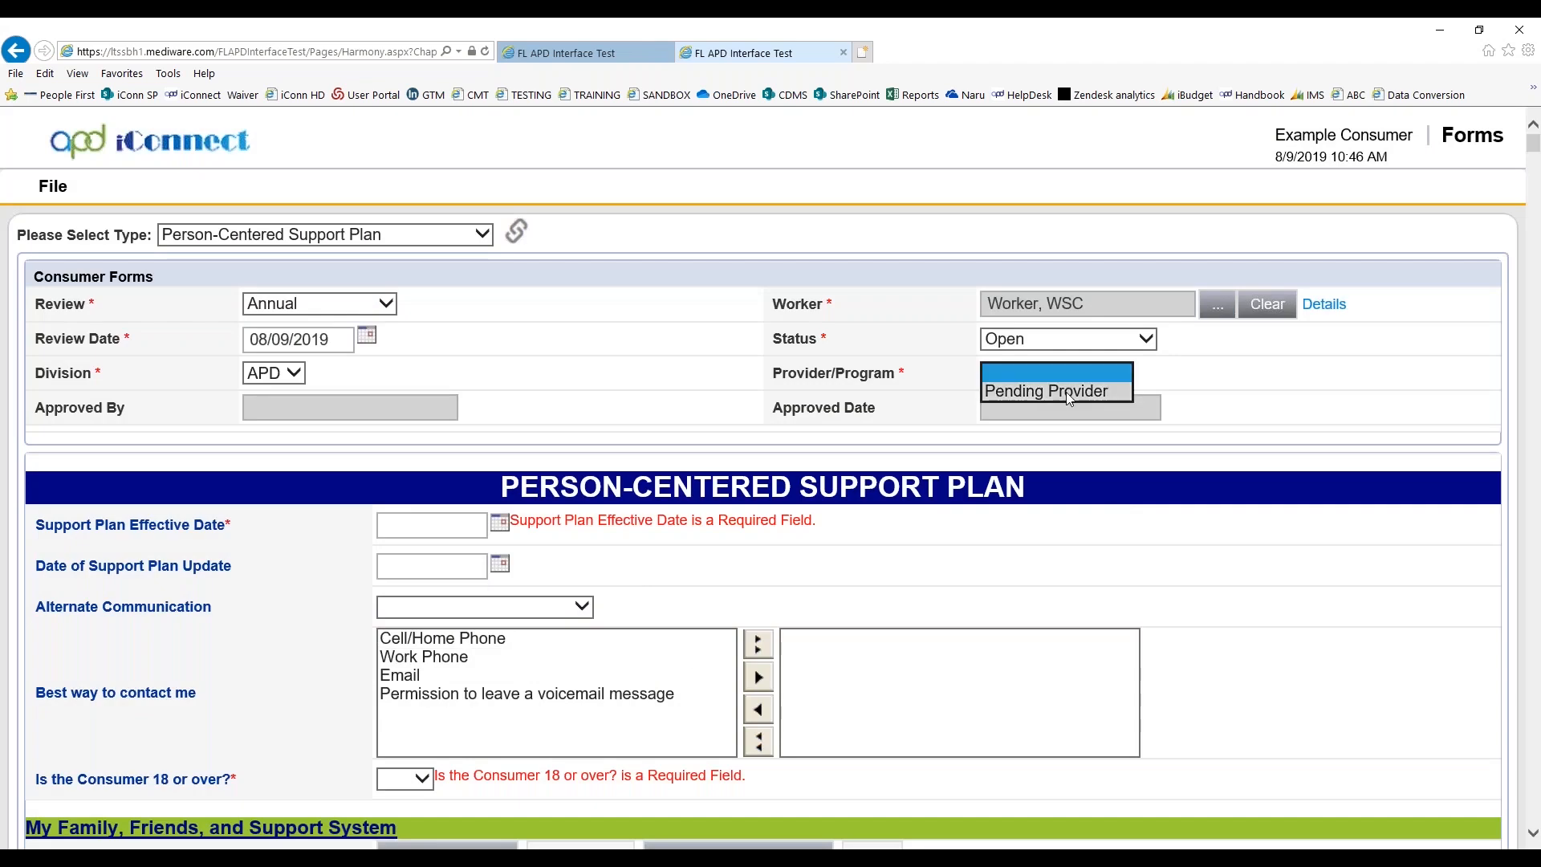
click(1066, 391)
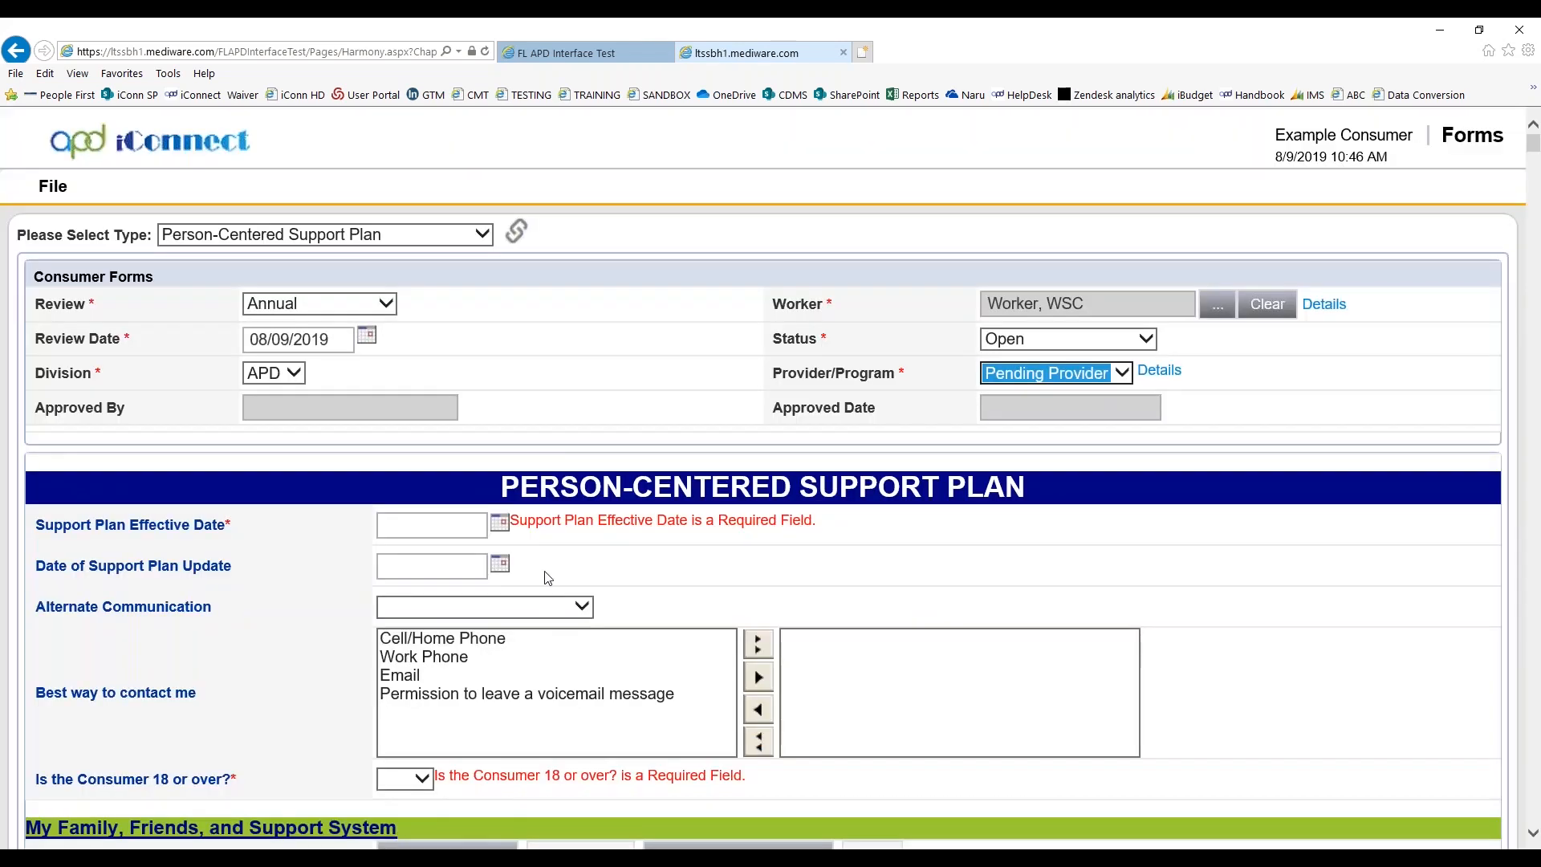
- Set the Support Plan Effective Date to 11/01/2019
click(498, 529)
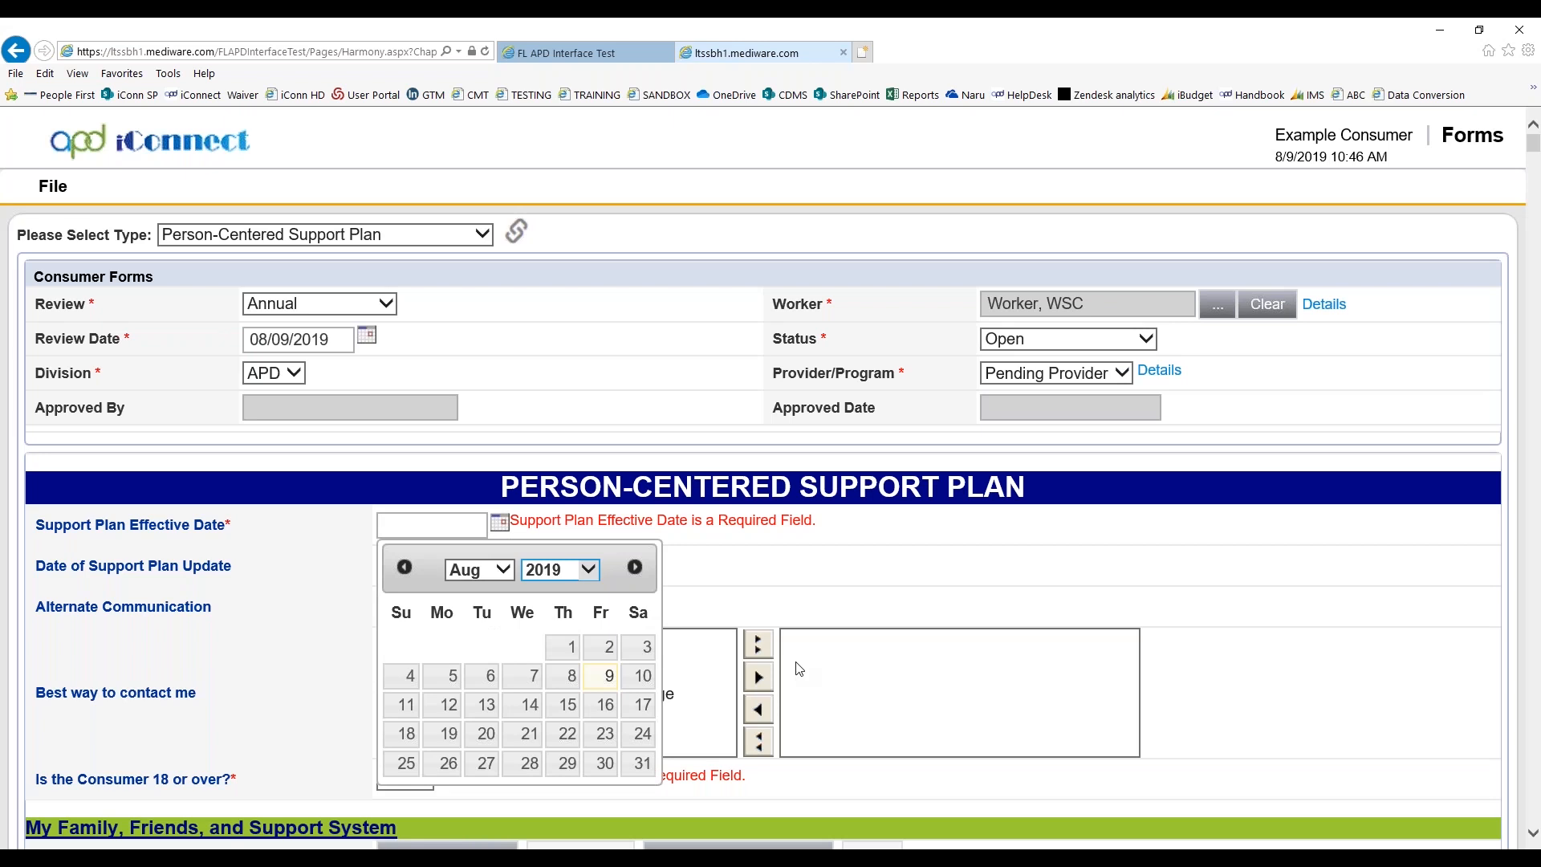
click(635, 568)
click(636, 569)
click(635, 568)
click(602, 646)
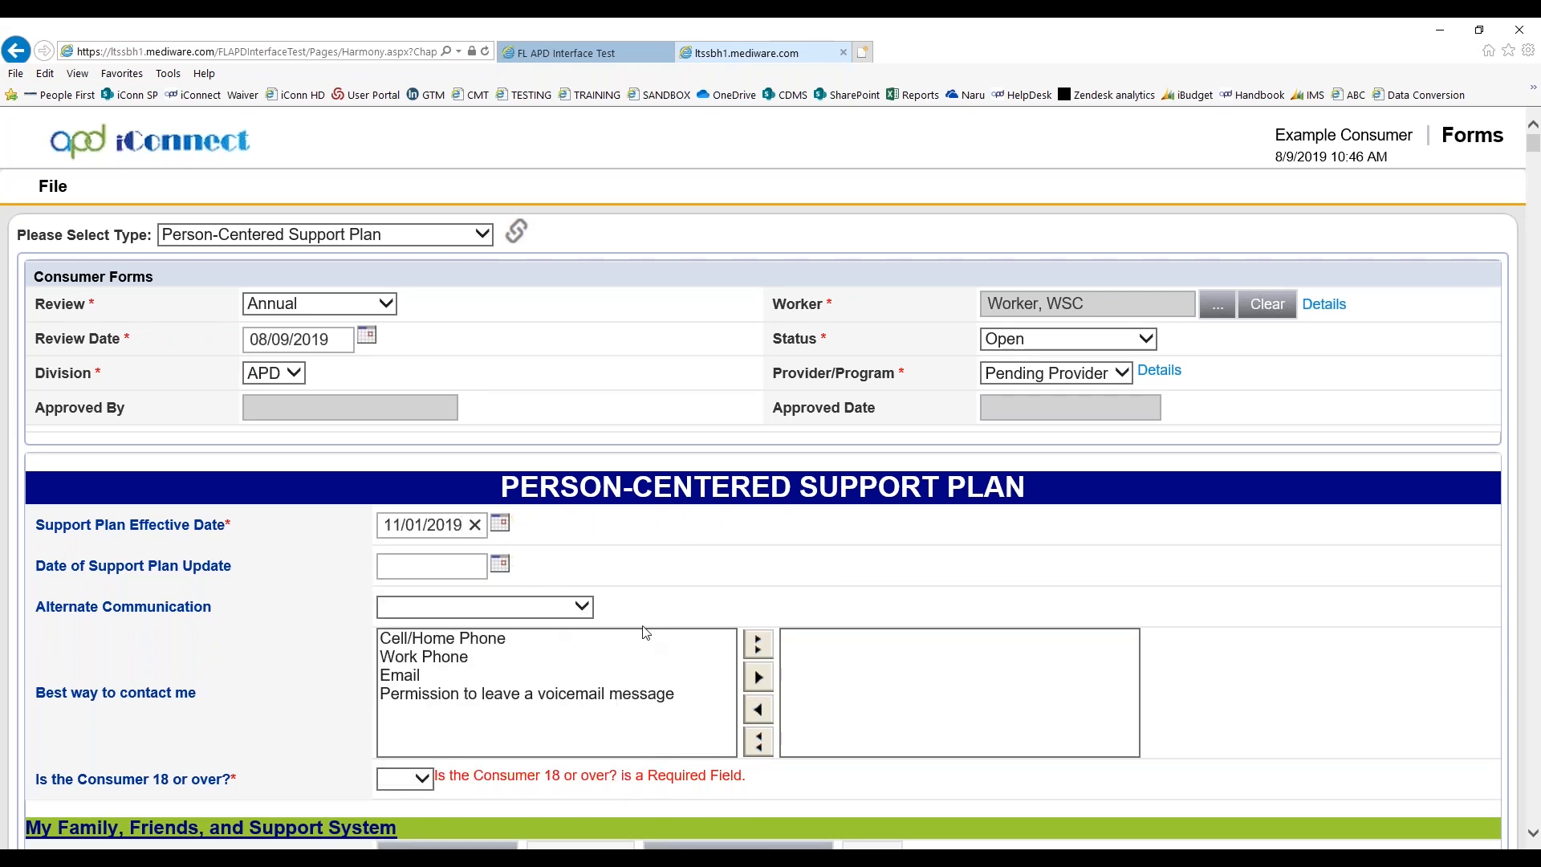
- Add Cell/Home Phone and Permission to leave a voicemail message one by one as the best ways to contact the consumer
click(481, 638)
click(753, 676)
click(538, 674)
click(755, 676)
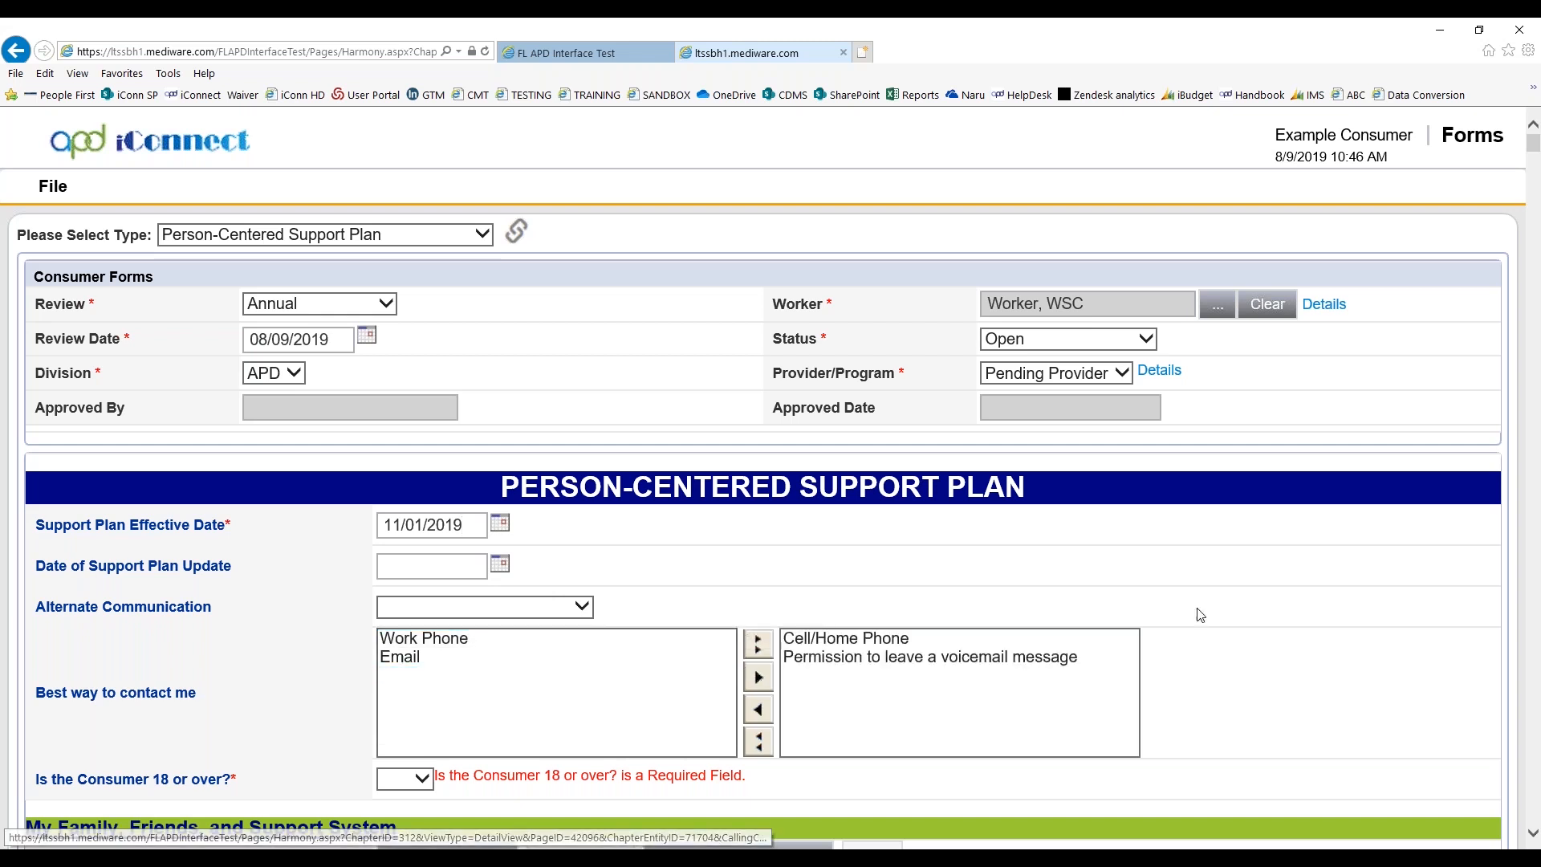
- Try the move-all options by selecting every contact method, and clear the whole selection again
scroll(1284, 590, down, 3)
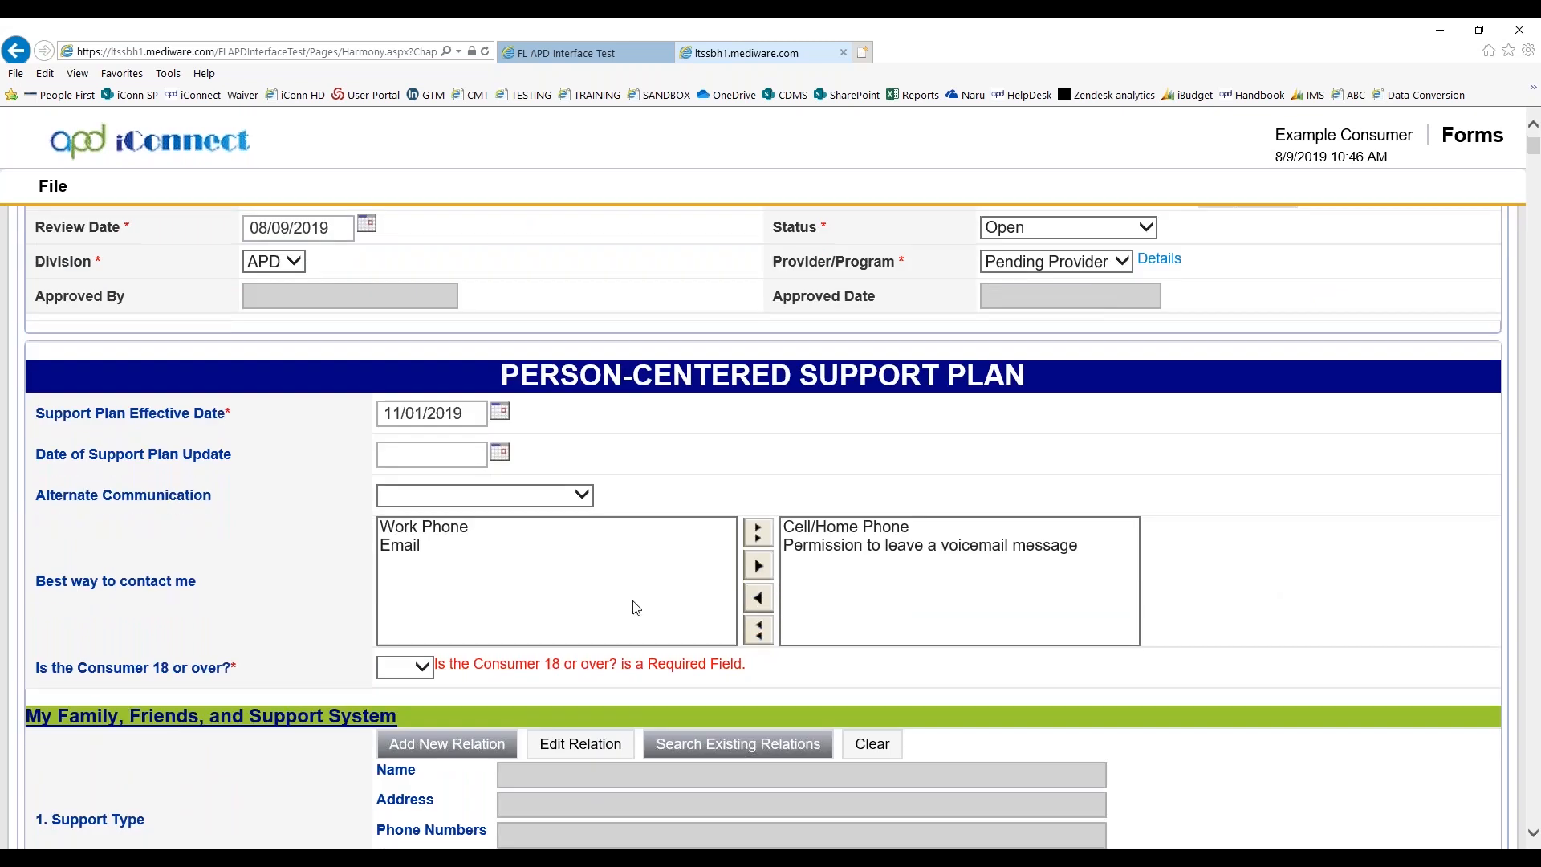
click(758, 630)
click(758, 532)
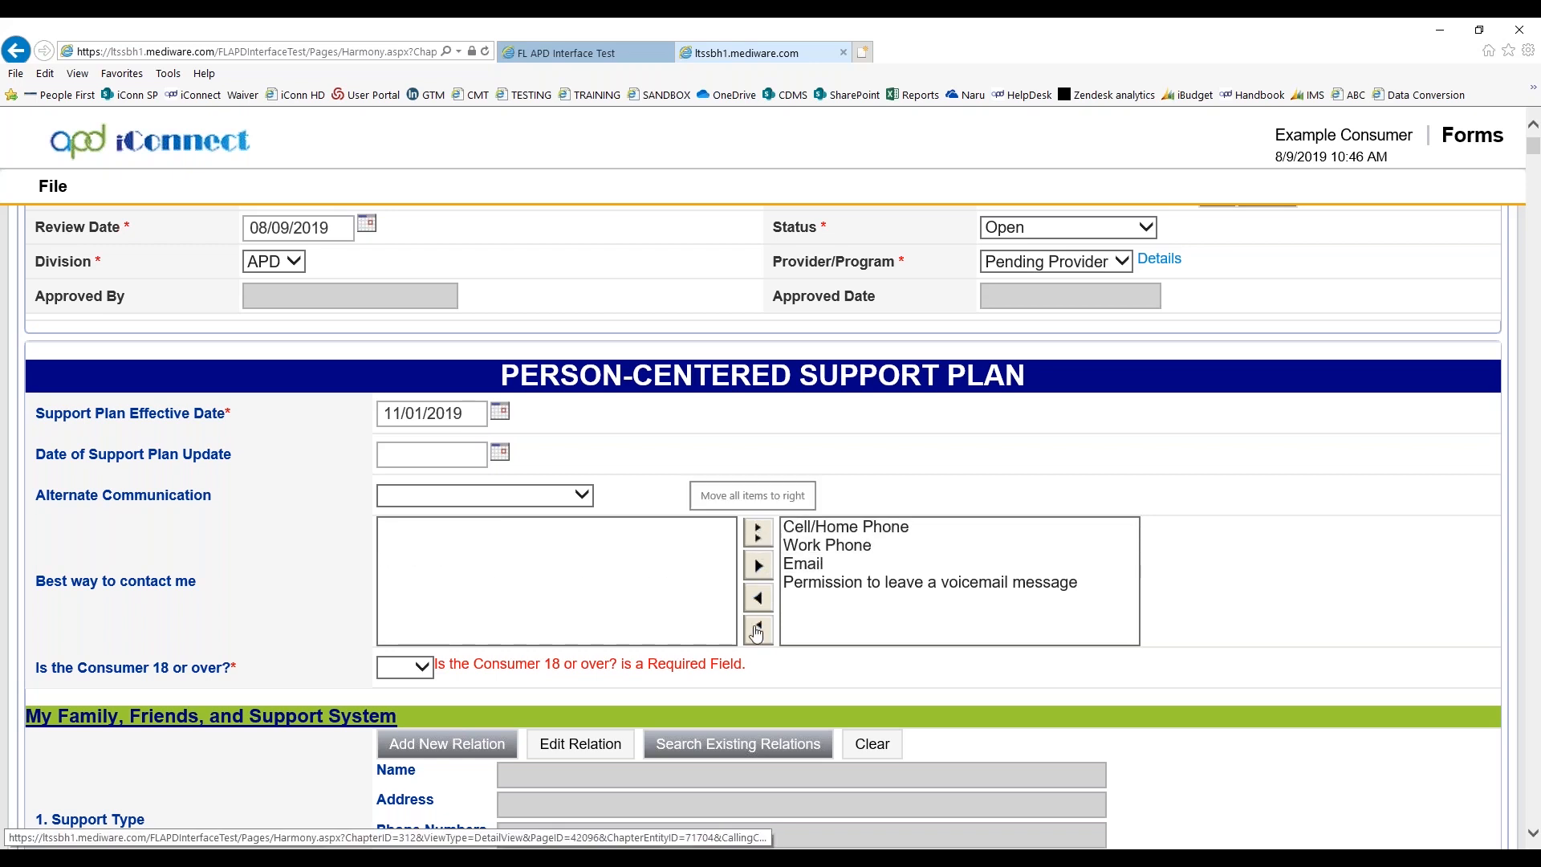
click(758, 630)
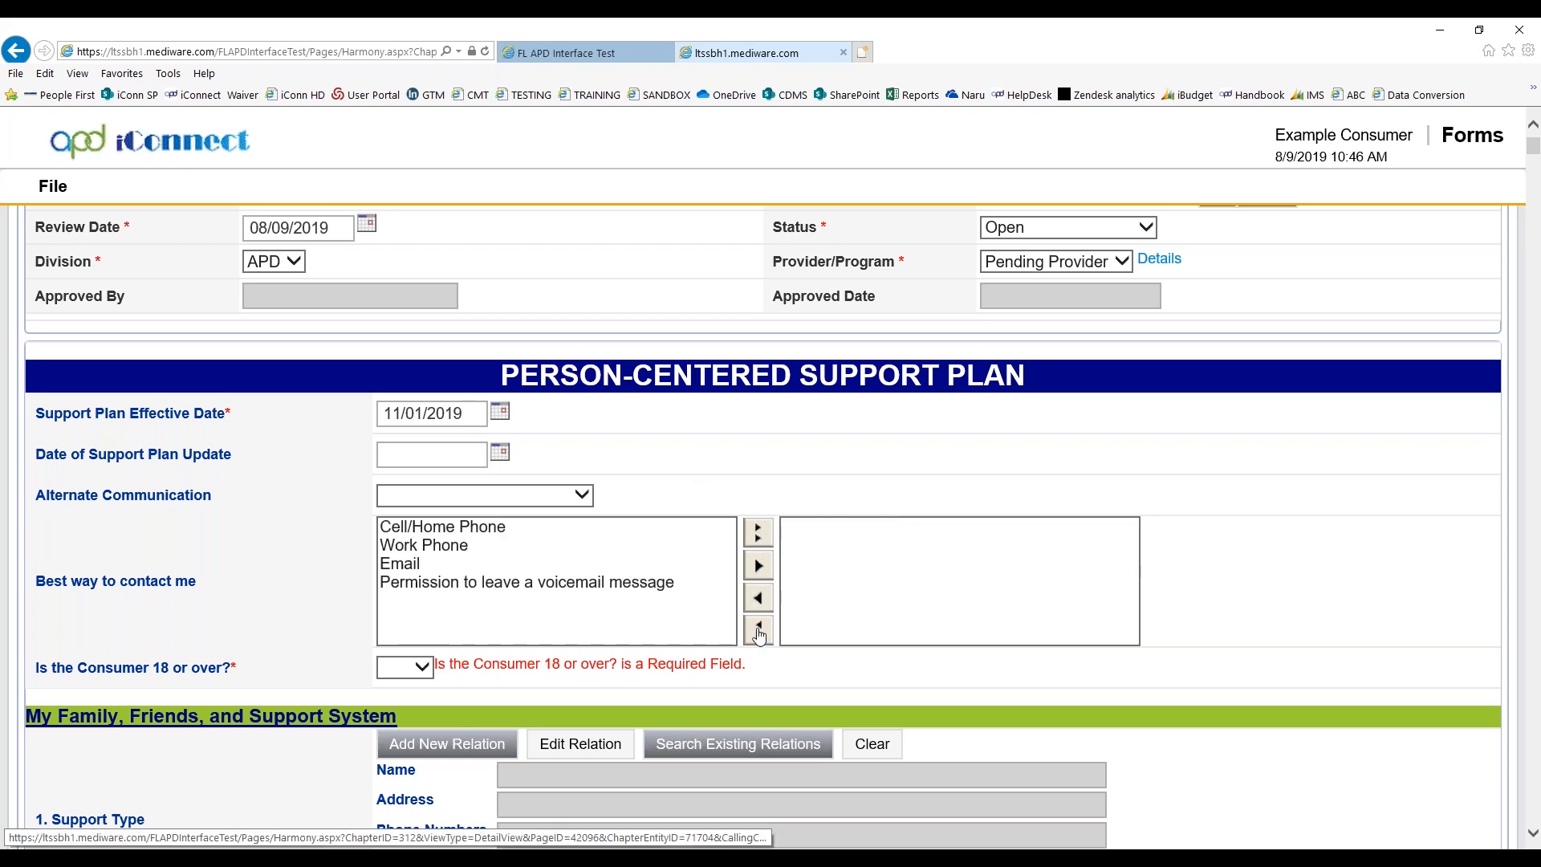
- Add Cell/Home Phone and Permission to leave a voicemail message together as contact methods, and answer Yes to the consumer being 18 or over
click(454, 531)
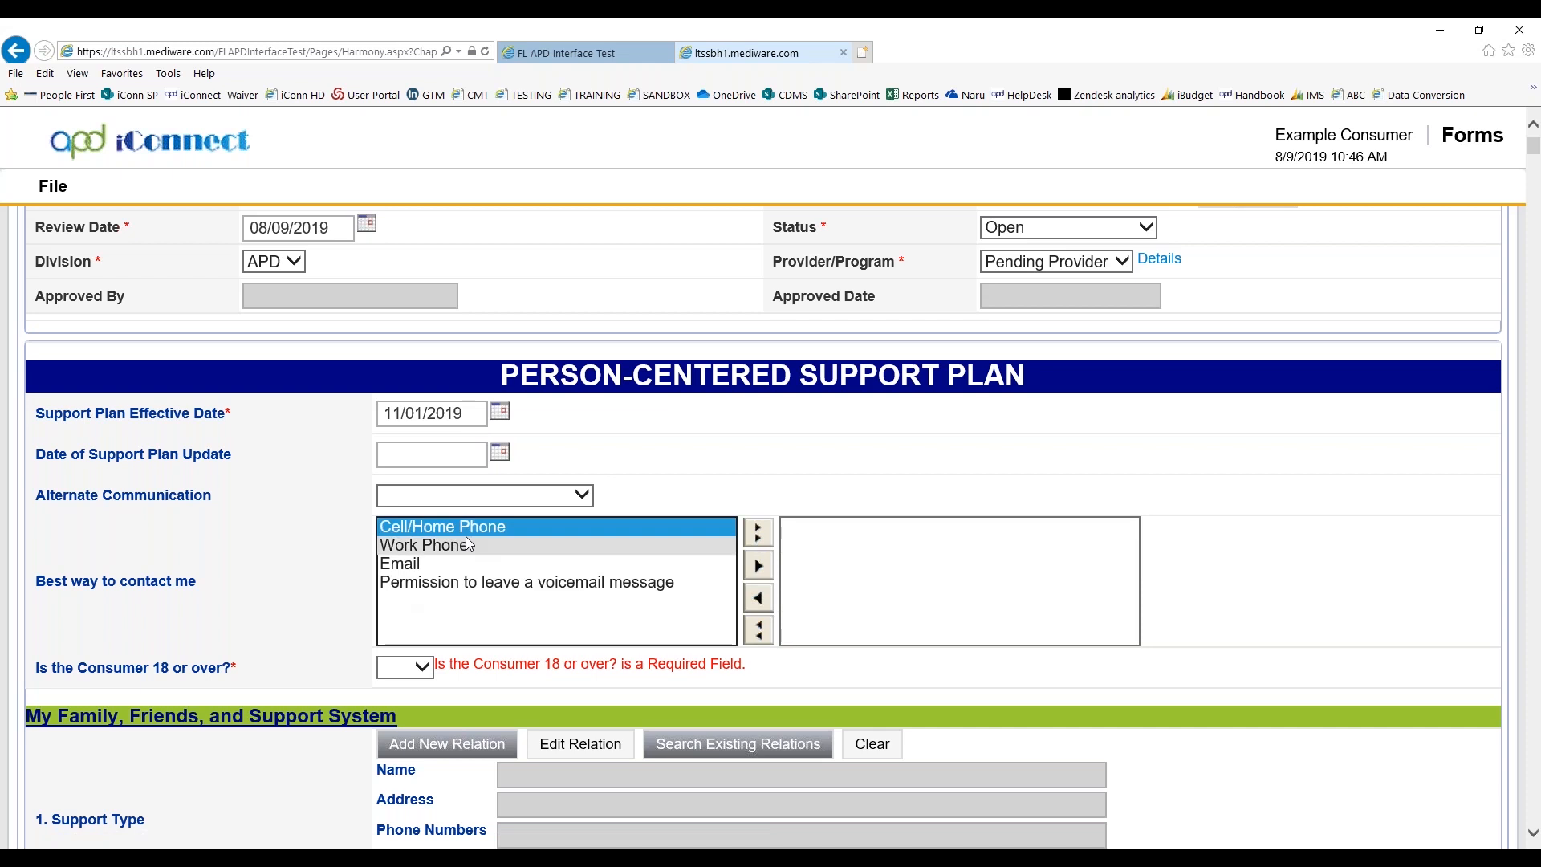
ctrl+click(527, 581)
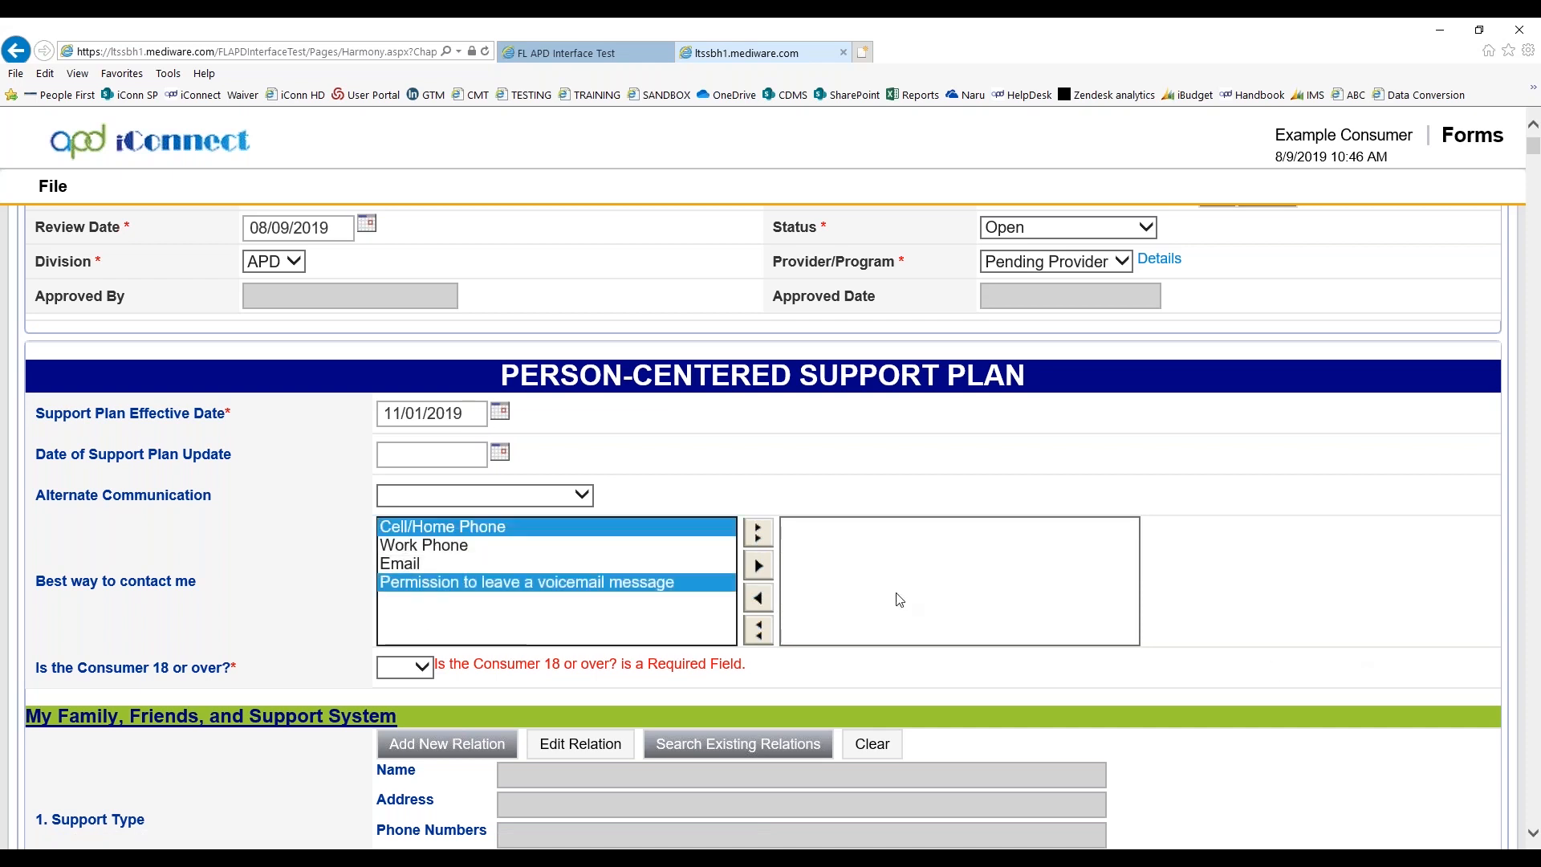
click(759, 566)
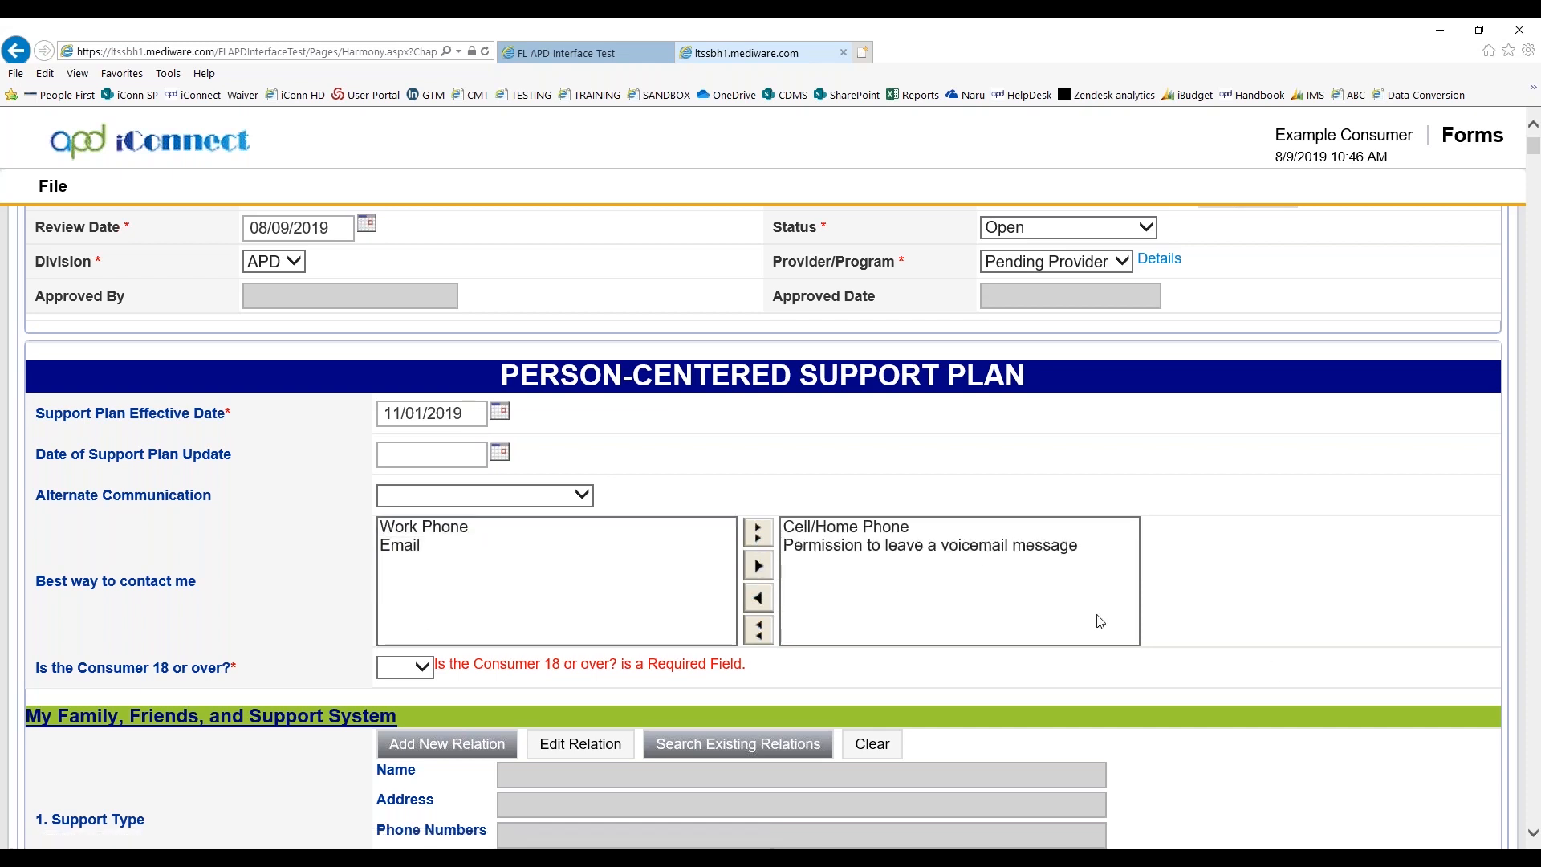
click(422, 671)
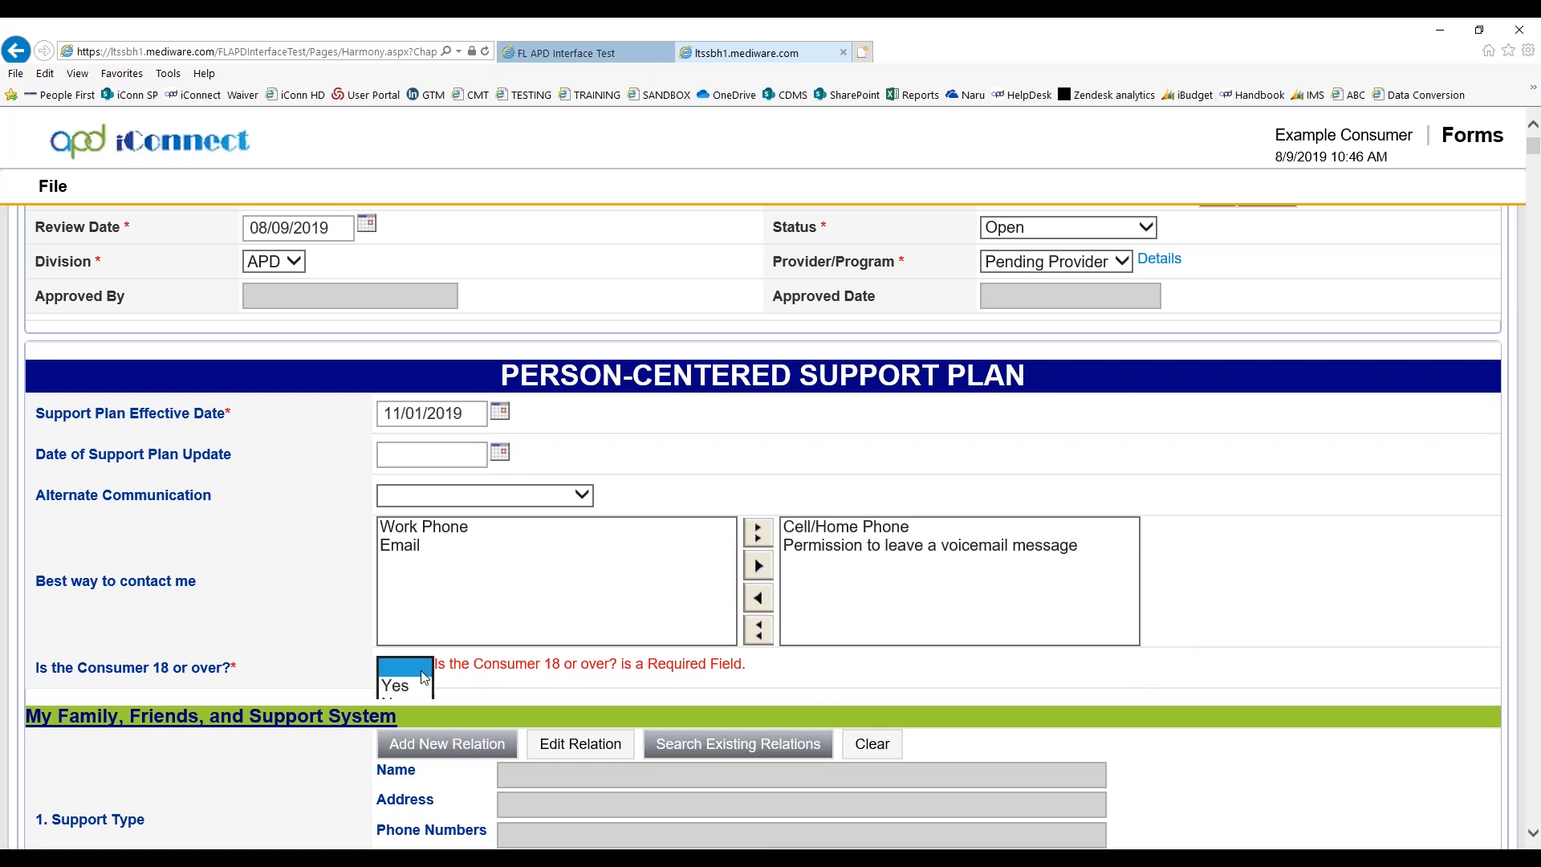
click(412, 685)
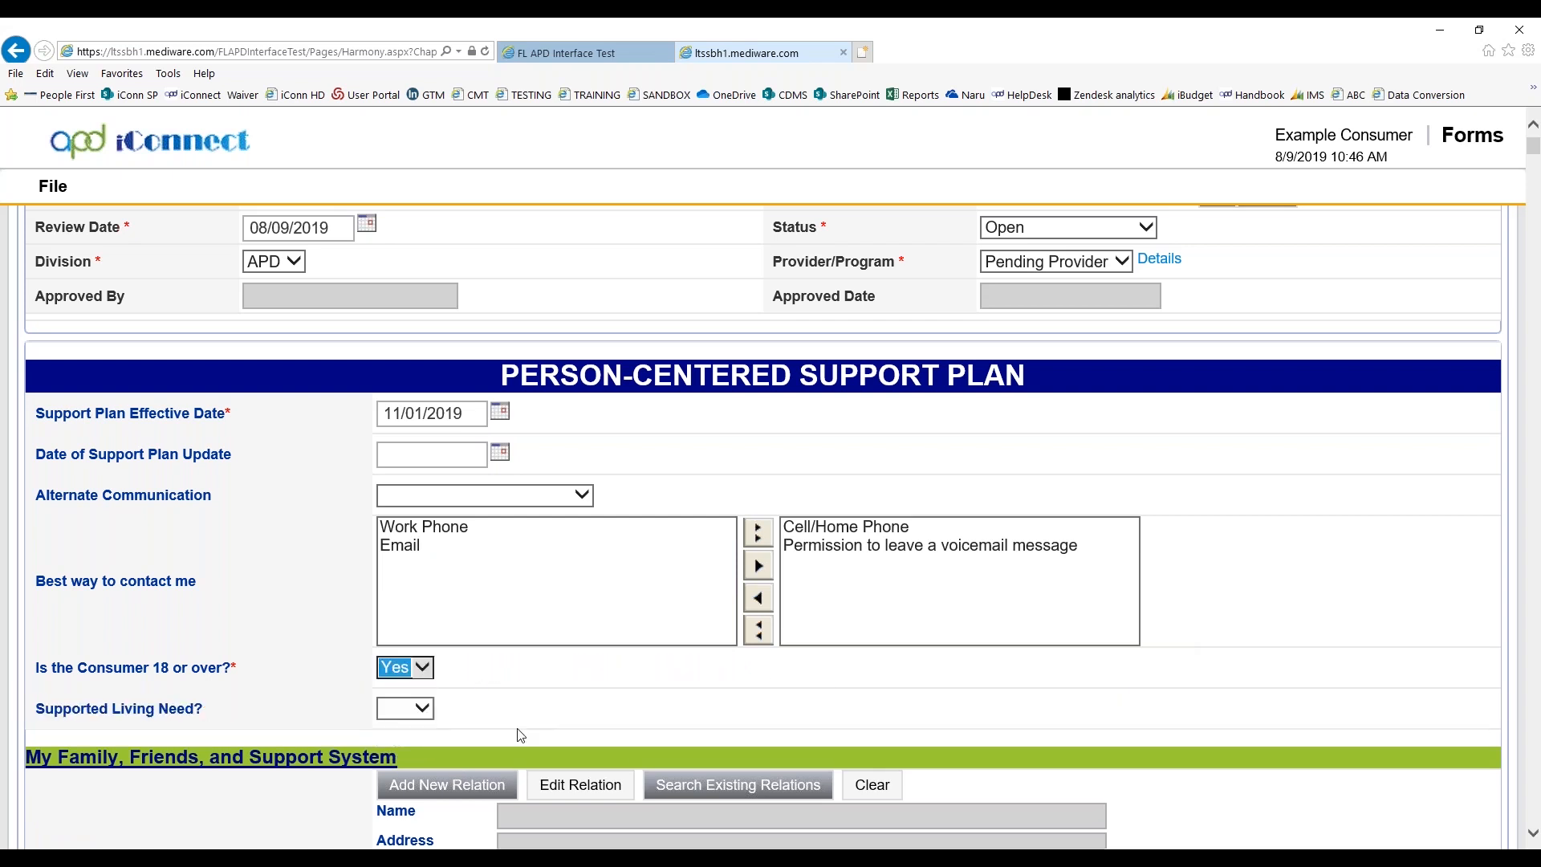
- Answer Yes to Supported Living Need and fill Support Type 1 with the consumer's existing roommate relation
click(420, 710)
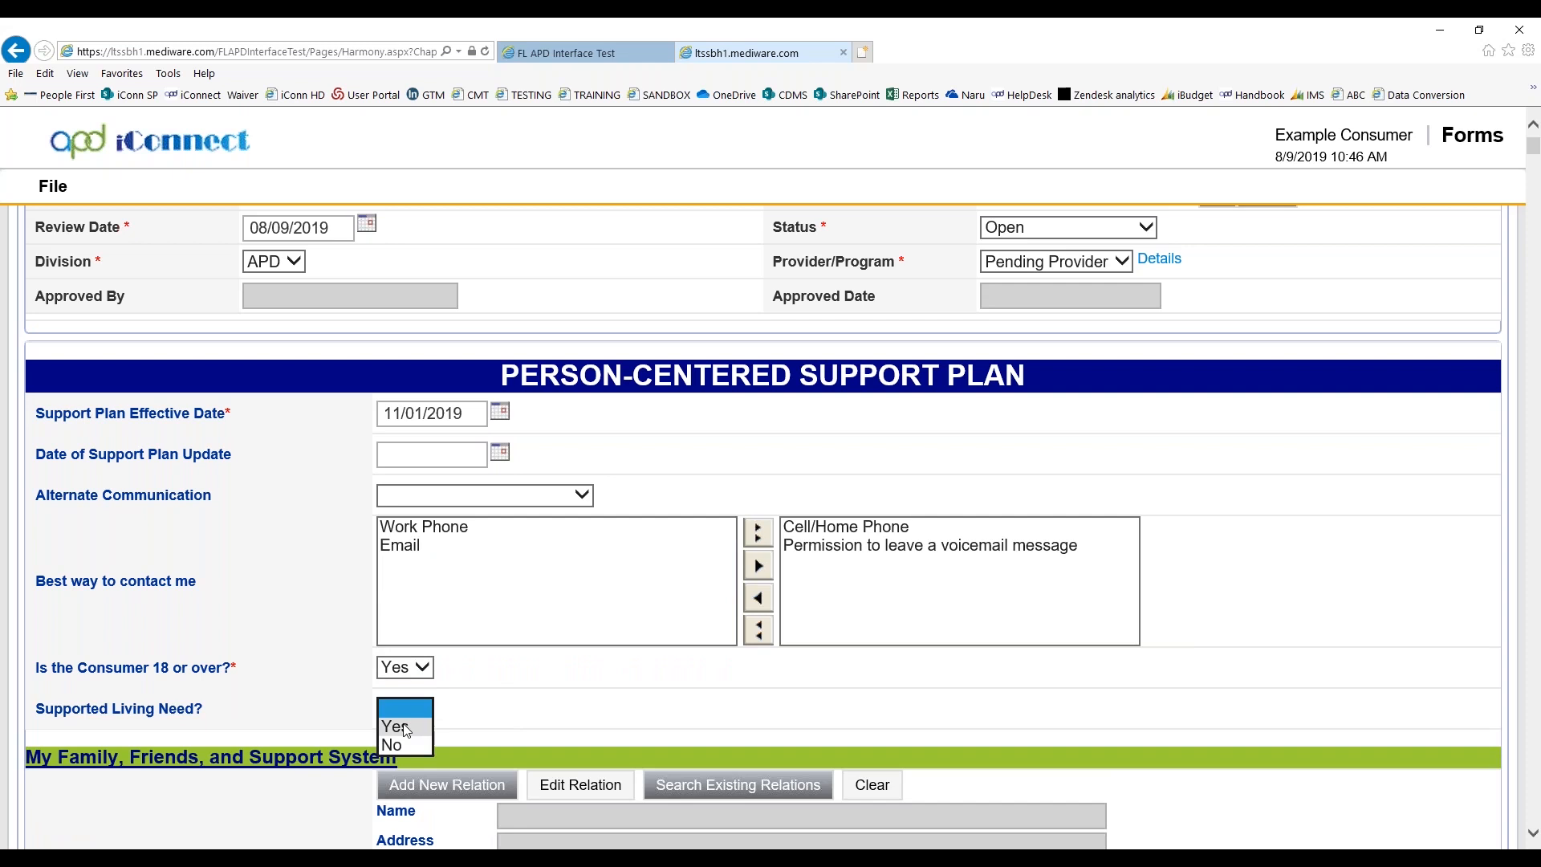
click(406, 727)
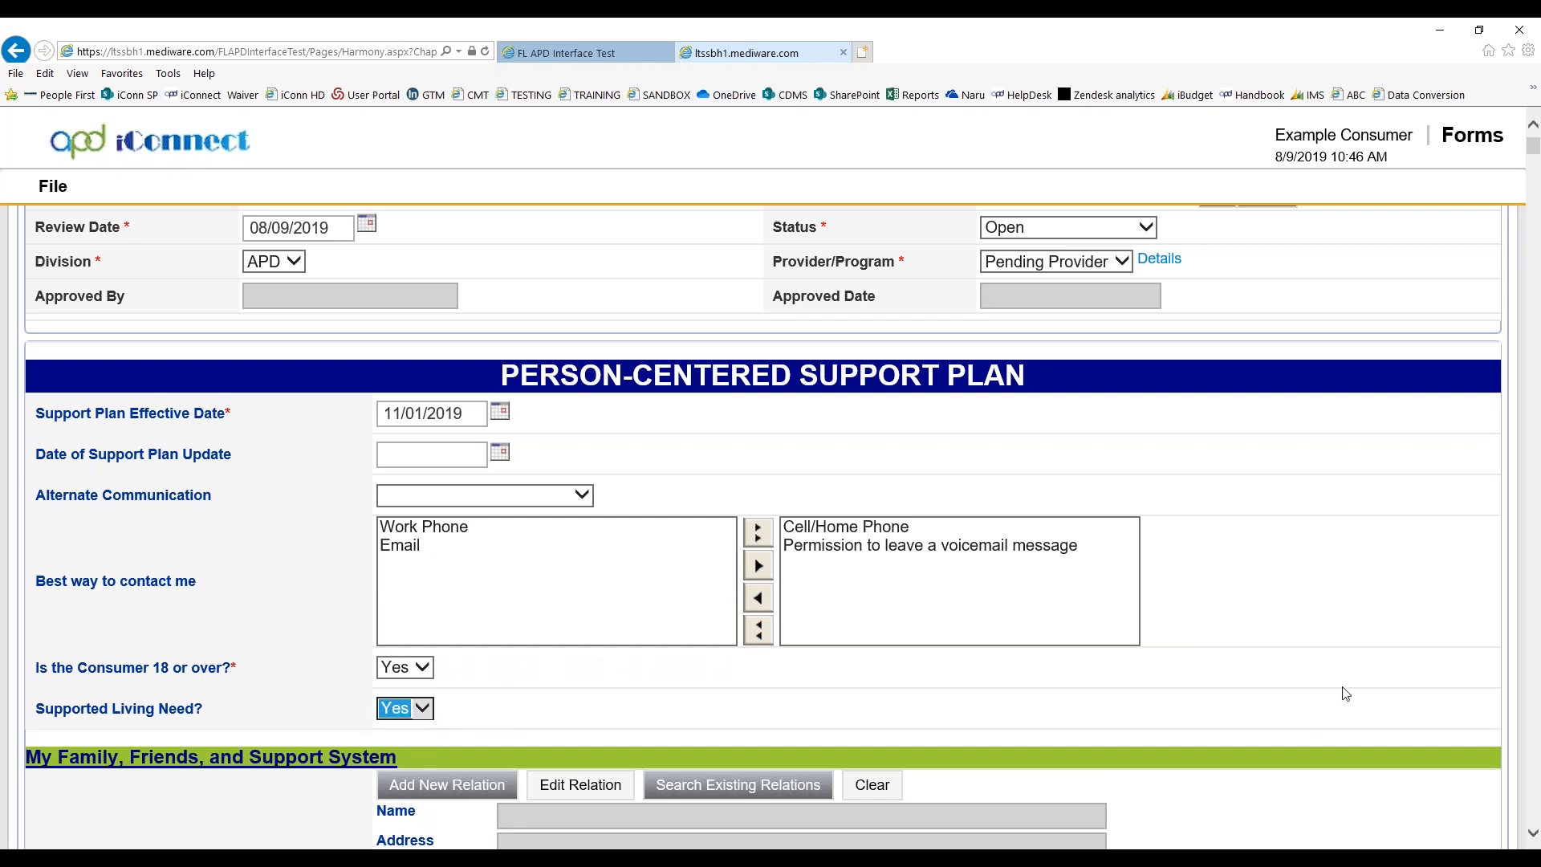
scroll(1397, 595, down, 4)
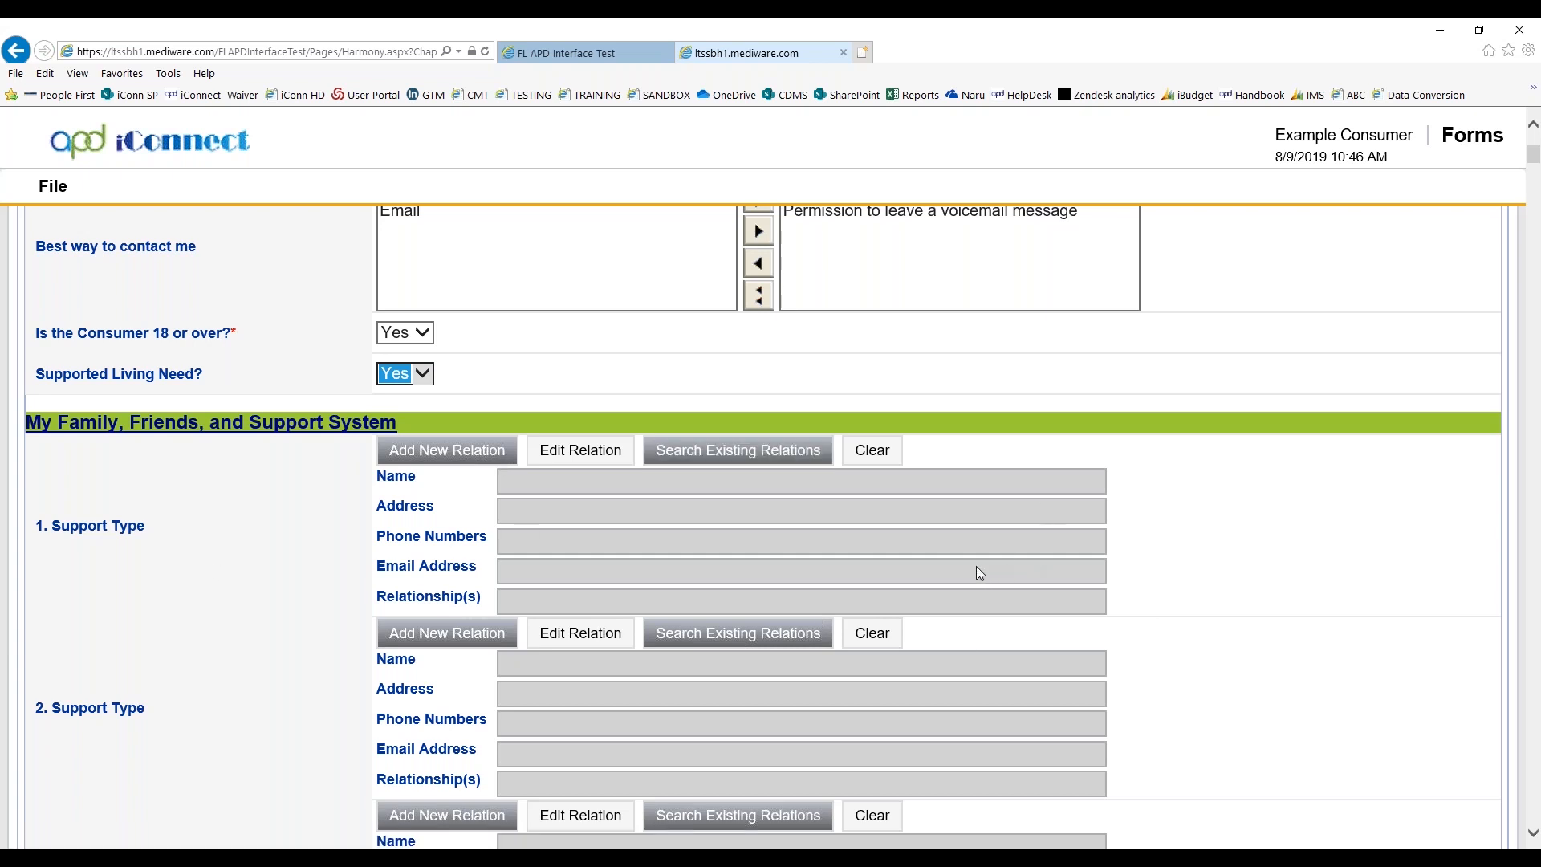
click(742, 449)
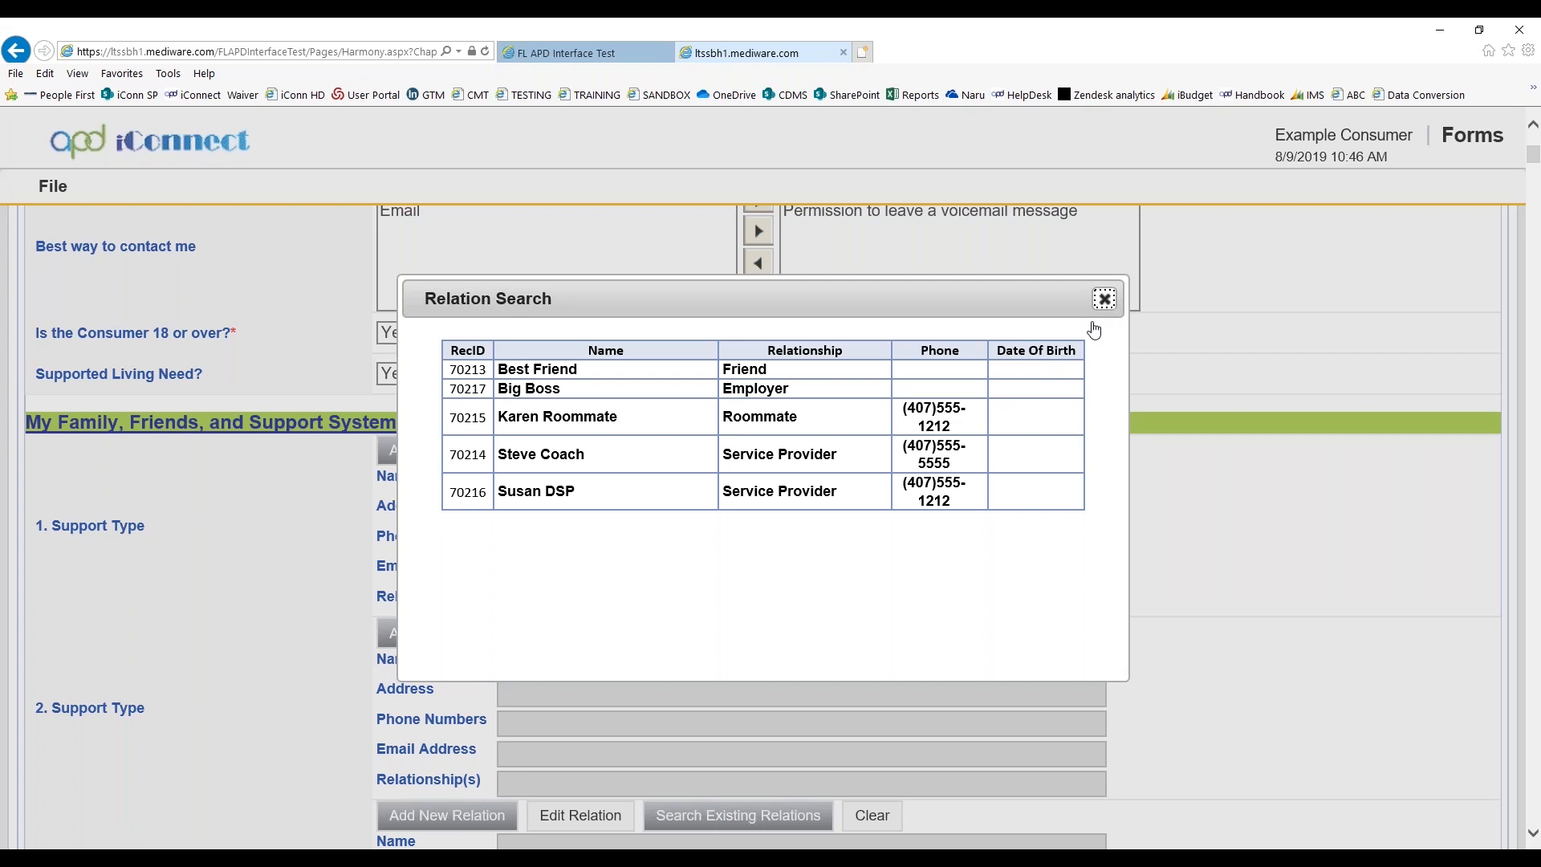
click(1104, 298)
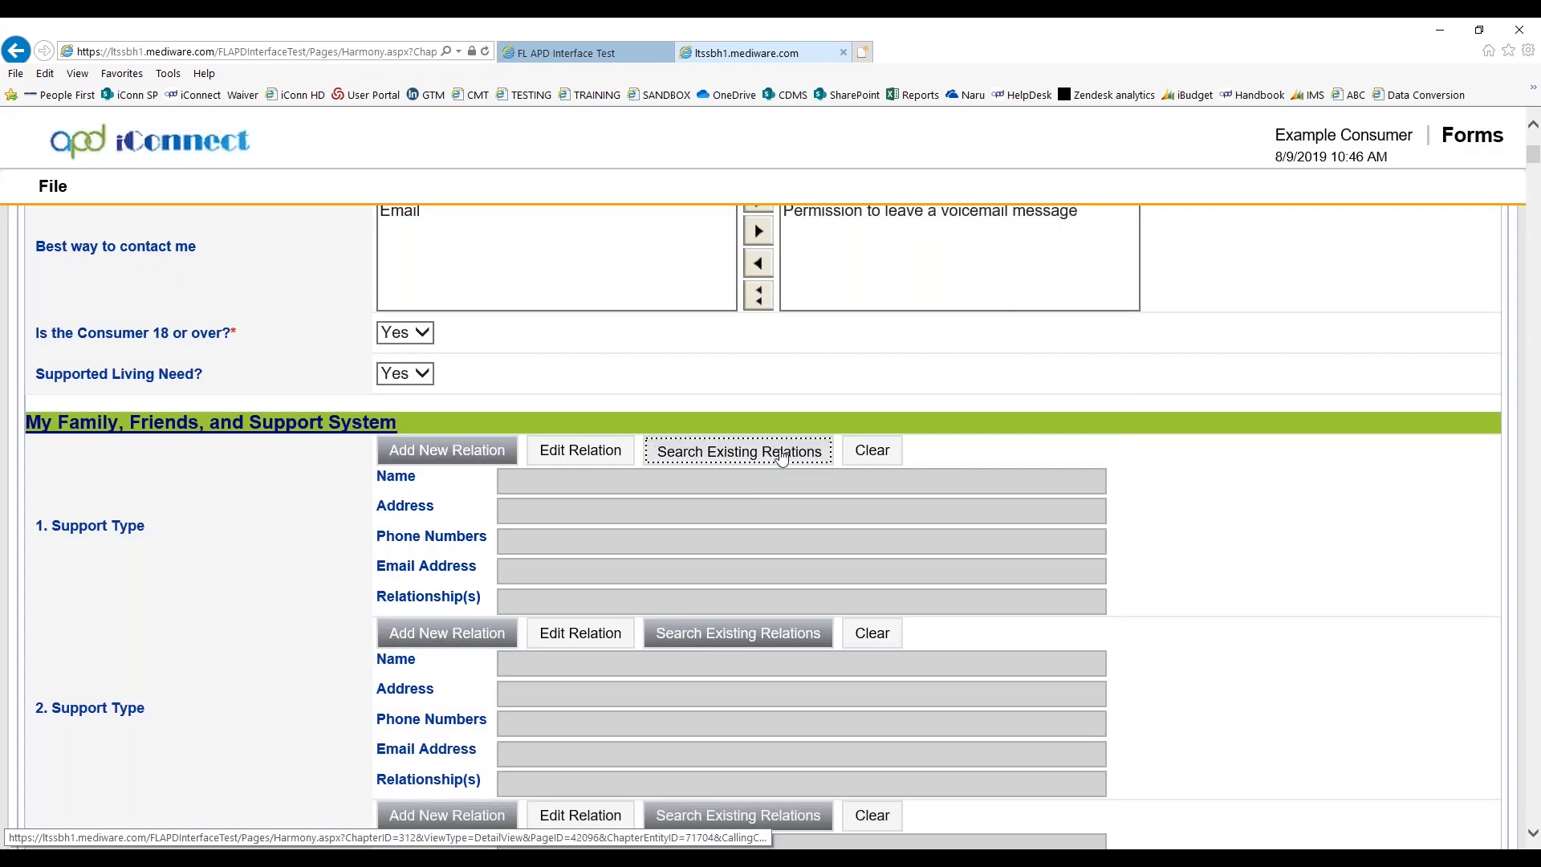
key(Return)
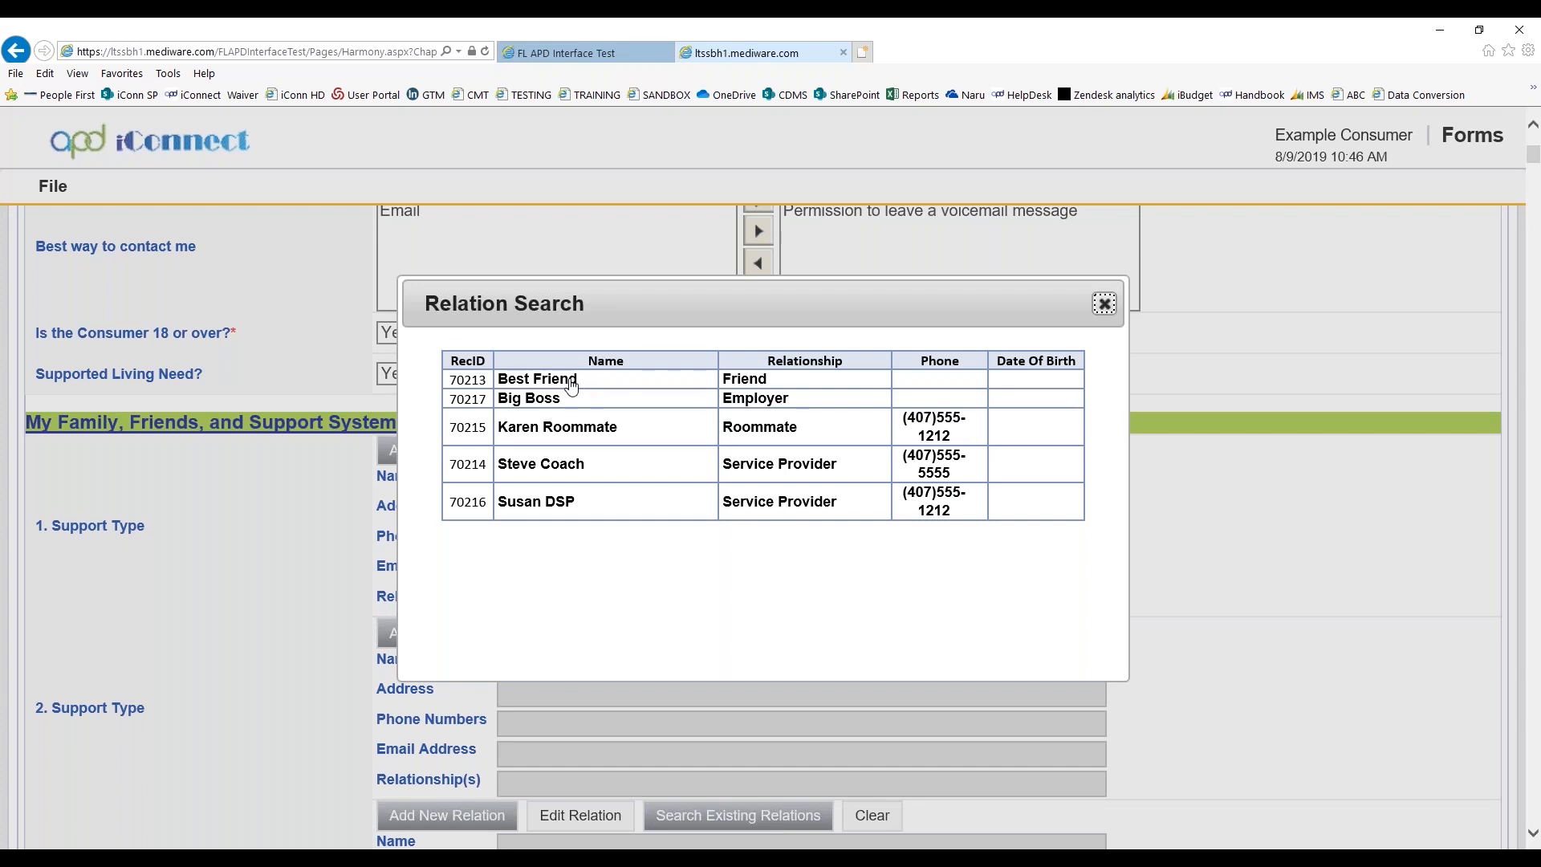
click(565, 441)
double_click(564, 439)
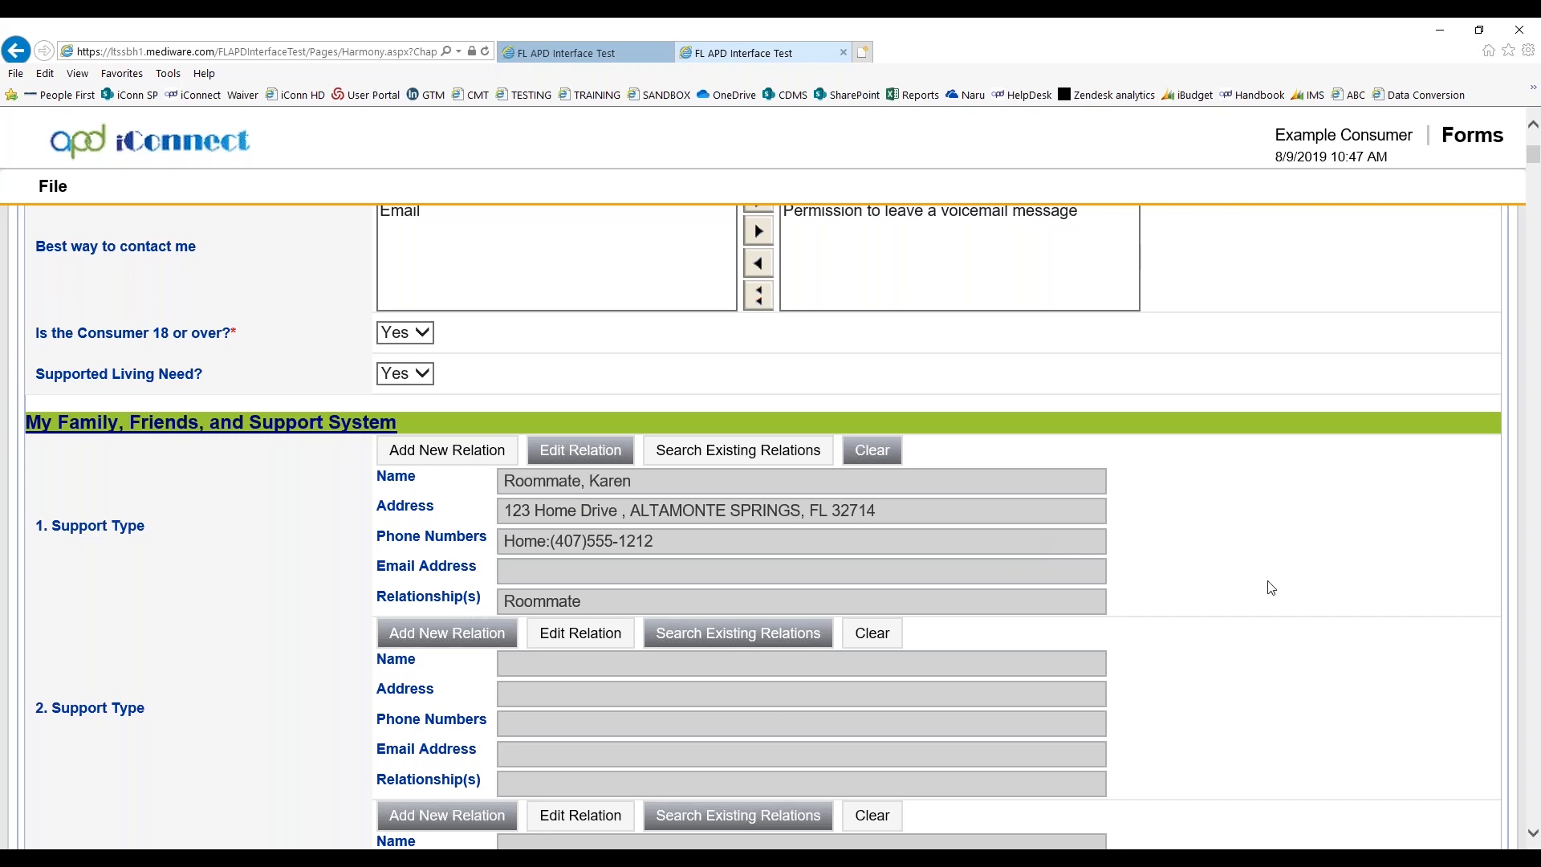
- Search contacts for a new Support Type 2 relation as a Case Relation, using the coworker's first and last name
scroll(1271, 589, down, 3)
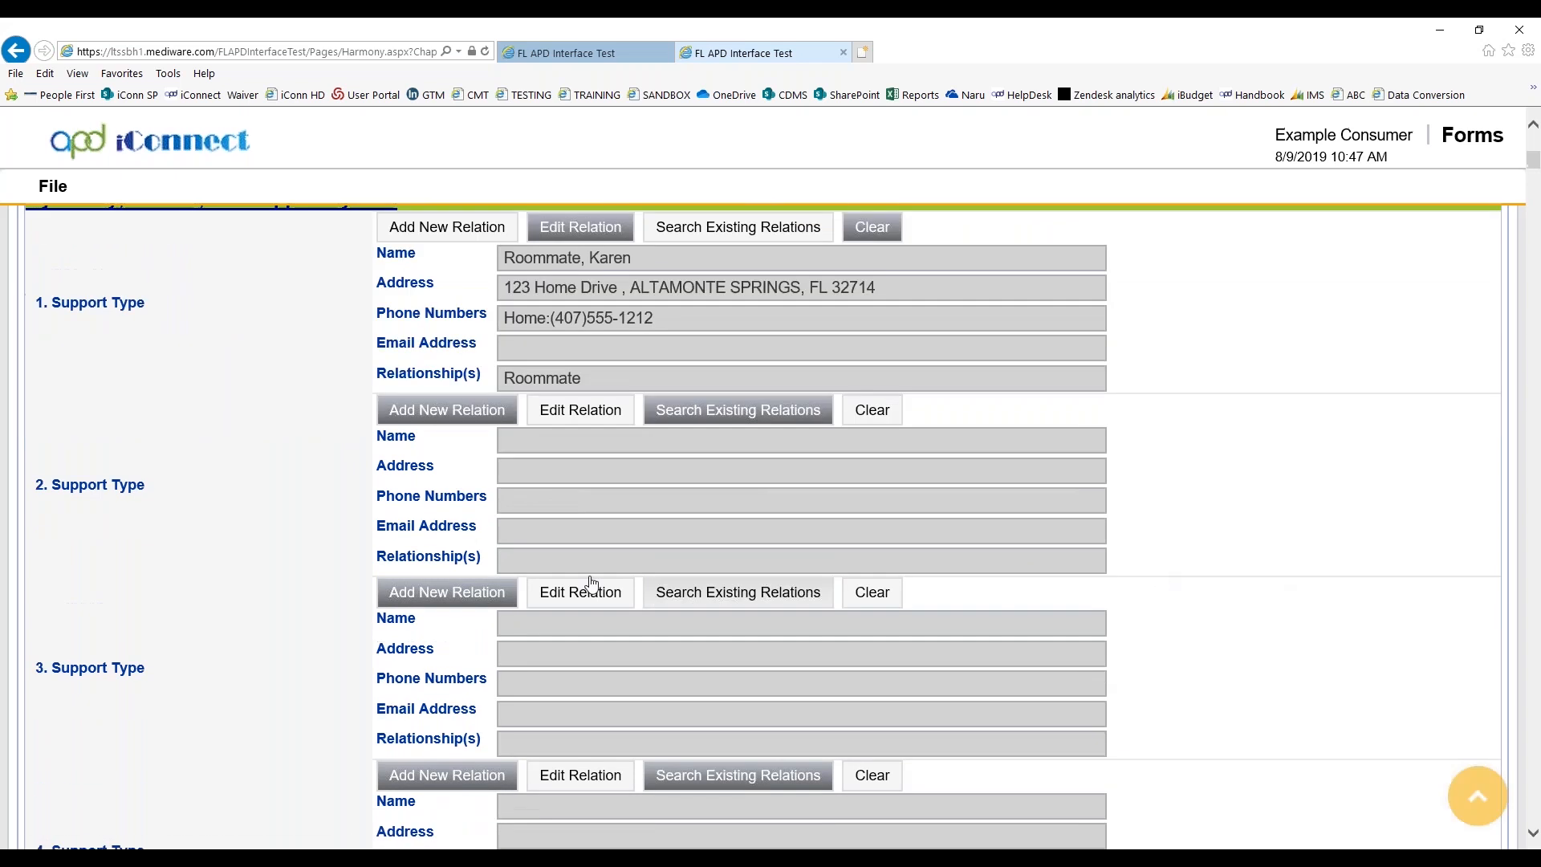
click(454, 422)
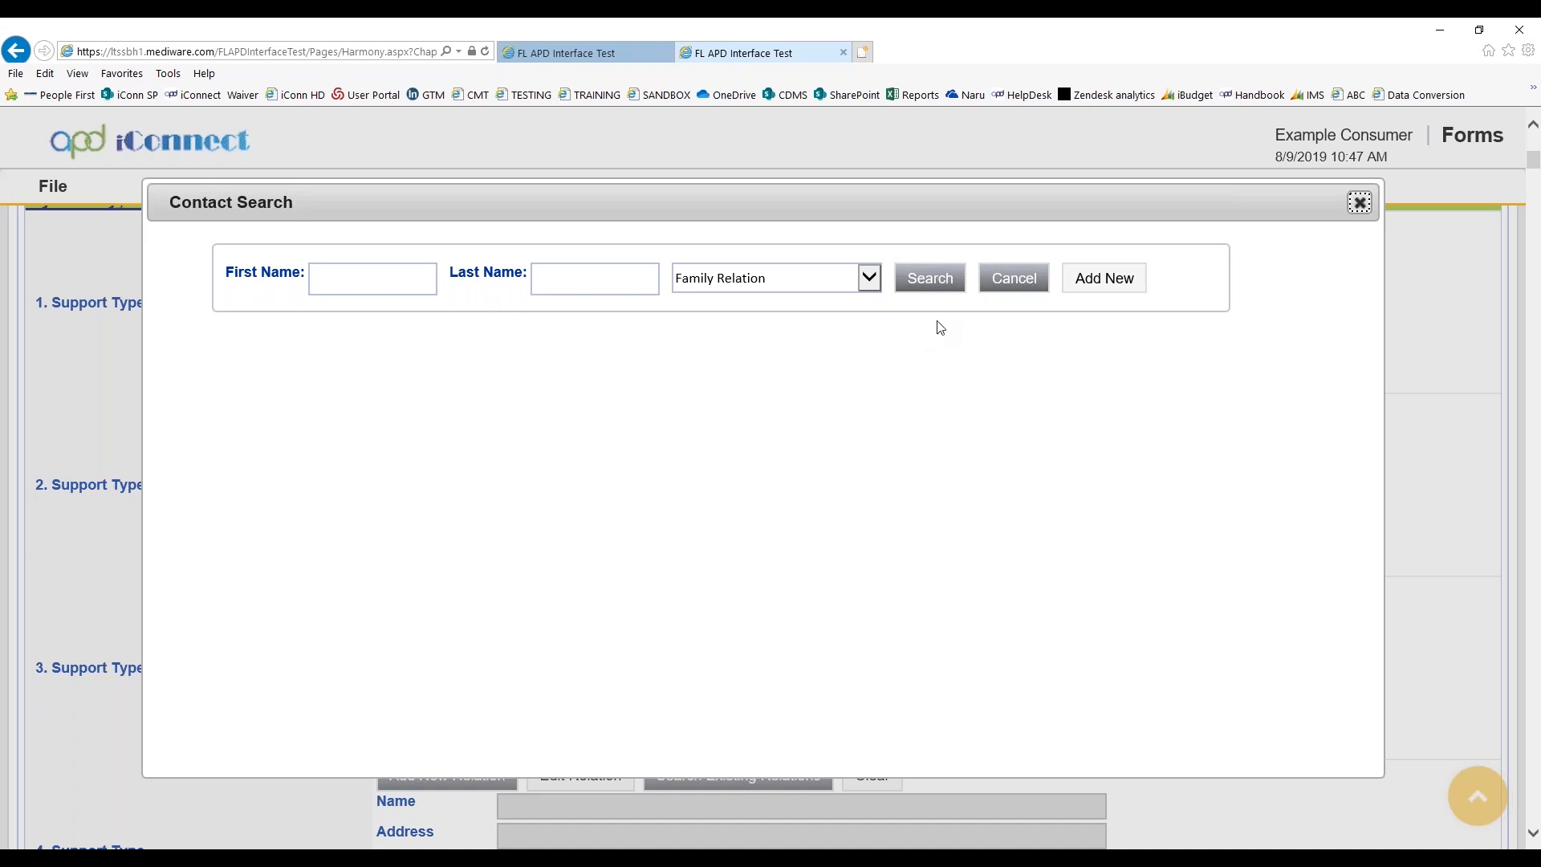
click(871, 277)
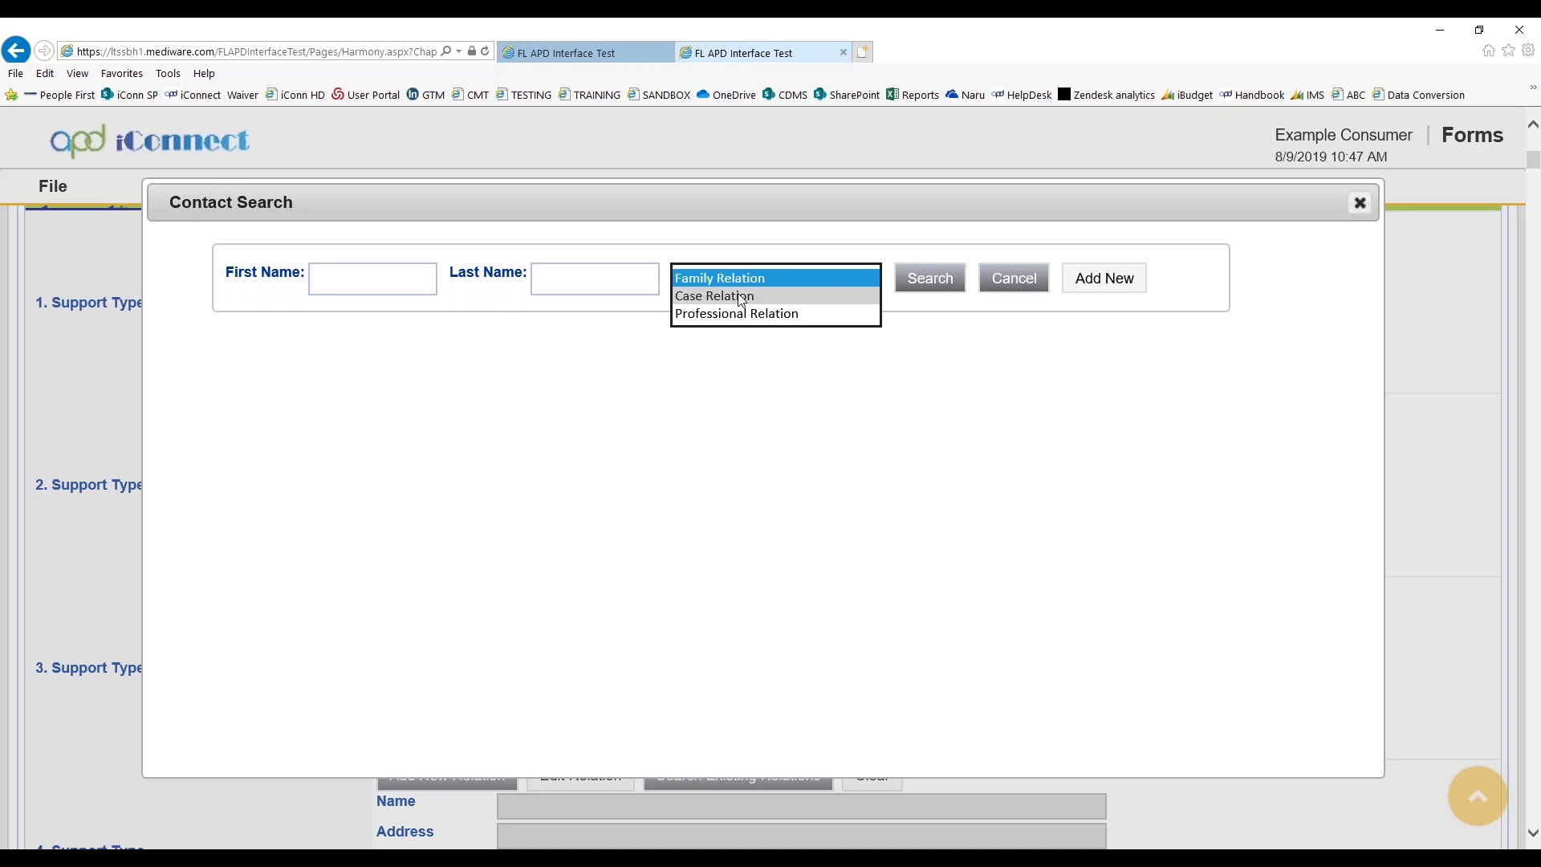
click(741, 300)
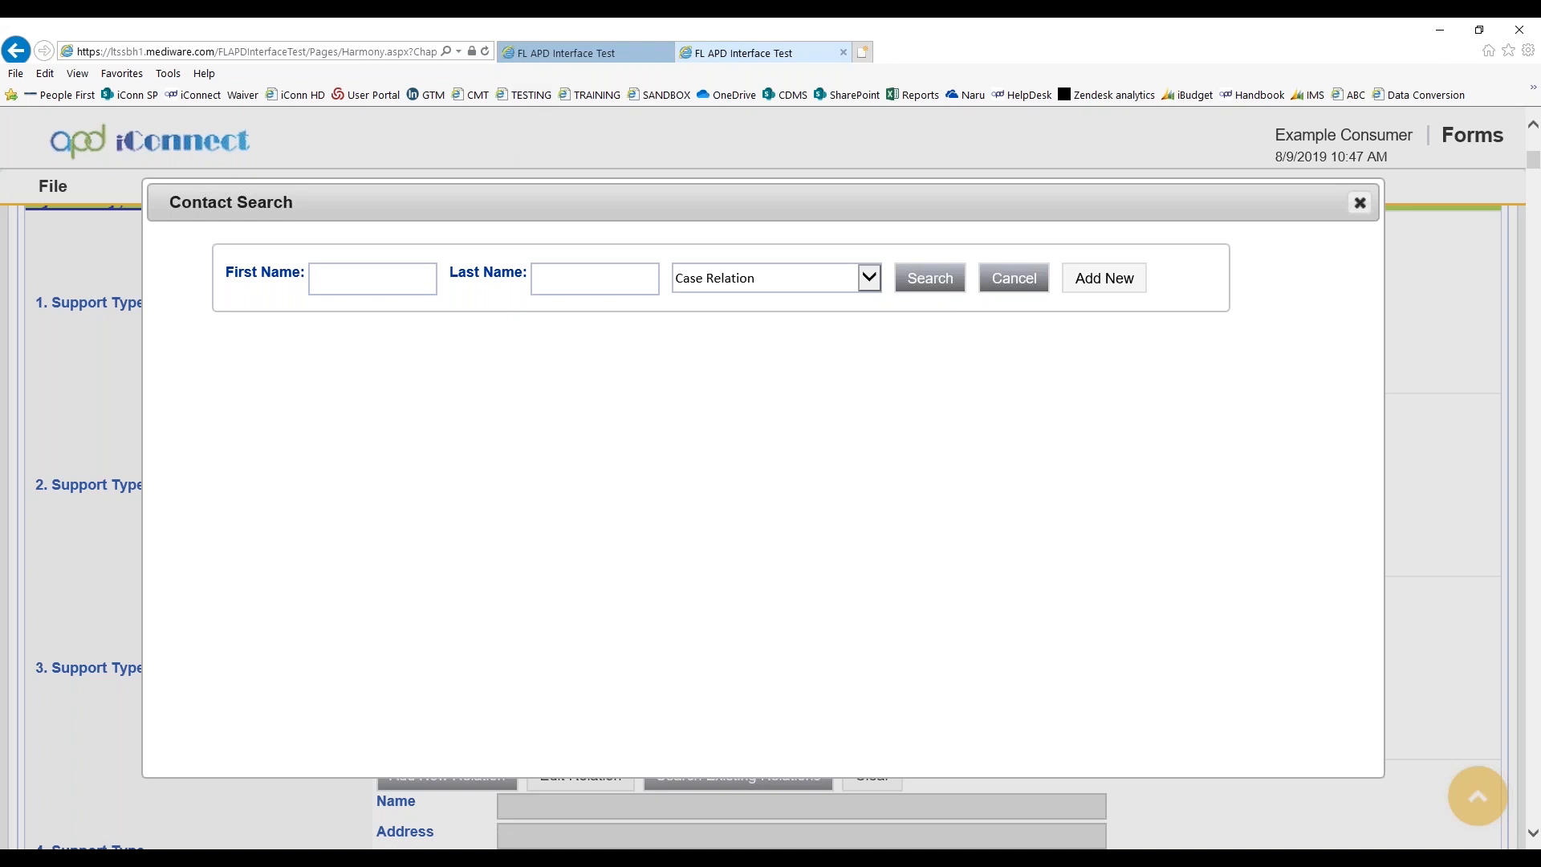
text(Joh)
text(Co)
text(worker)
click(933, 284)
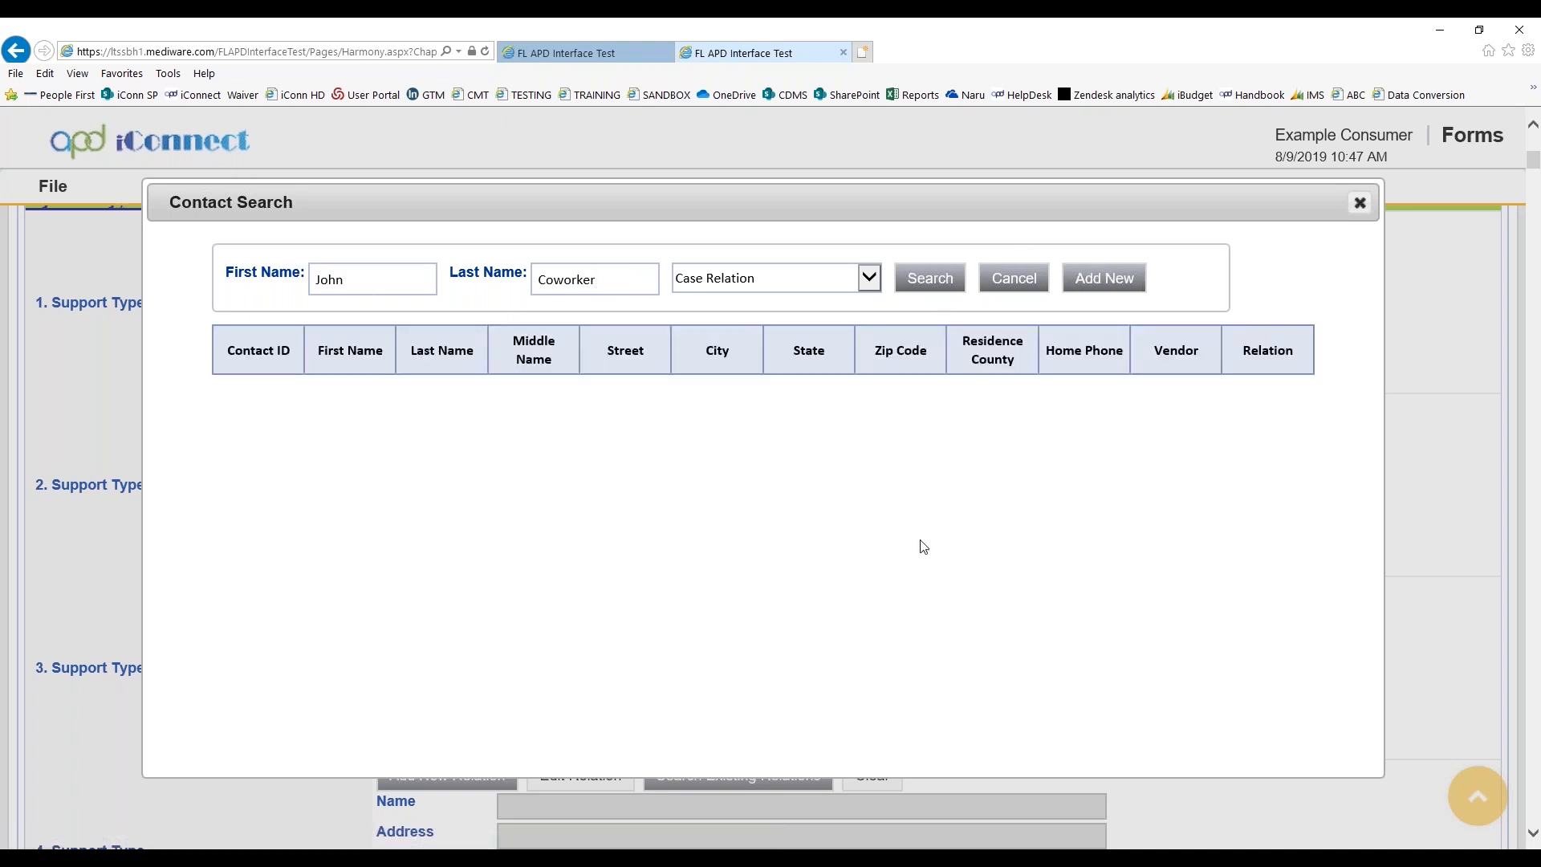
- Create a new relation record for Support Type 2 and set its Relationship to Friend
click(1100, 281)
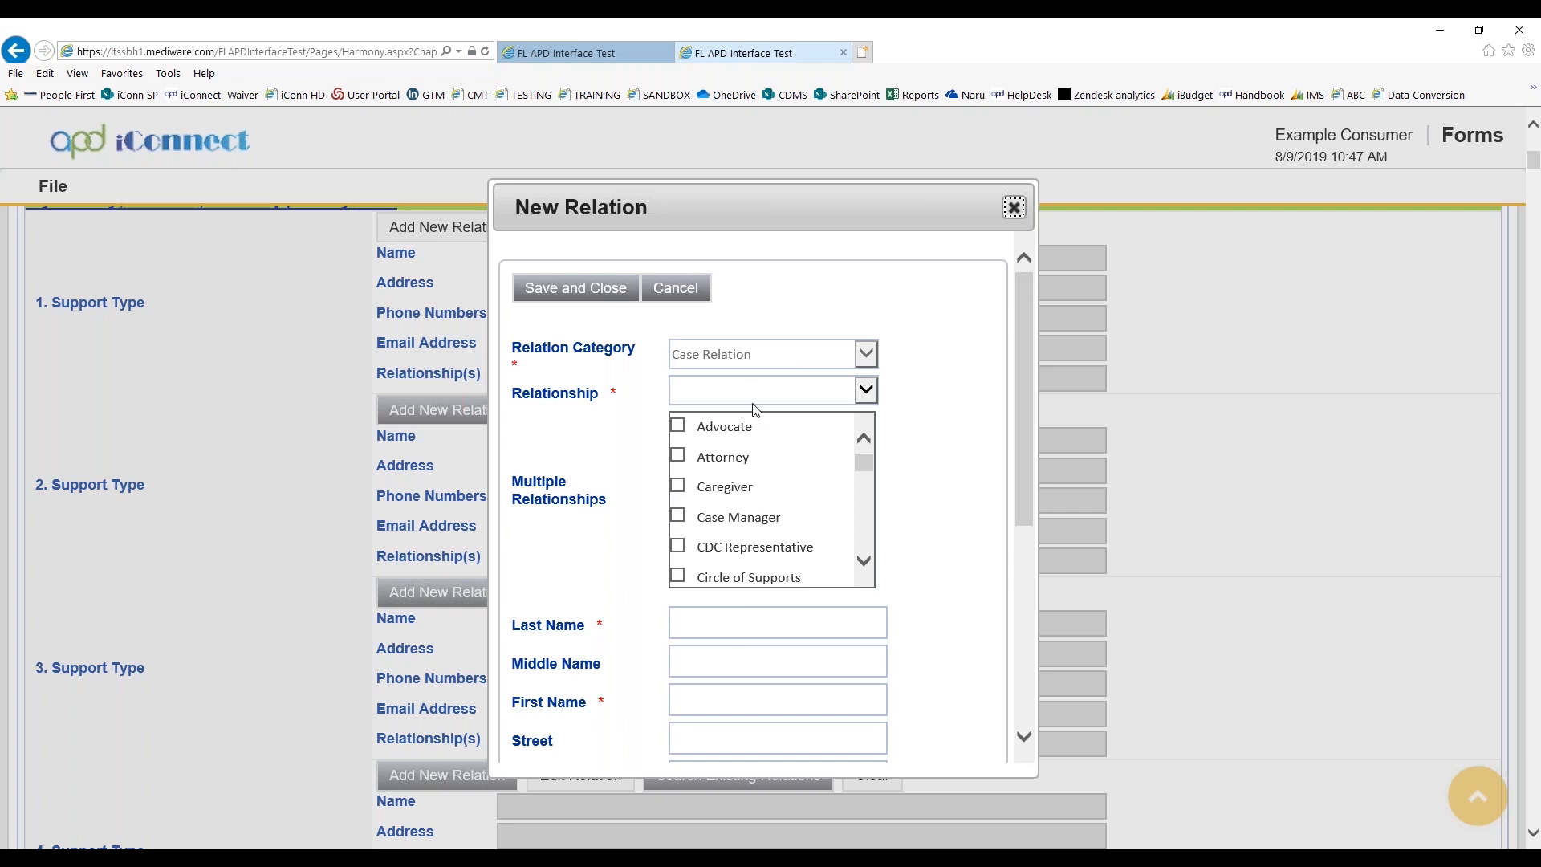
click(866, 390)
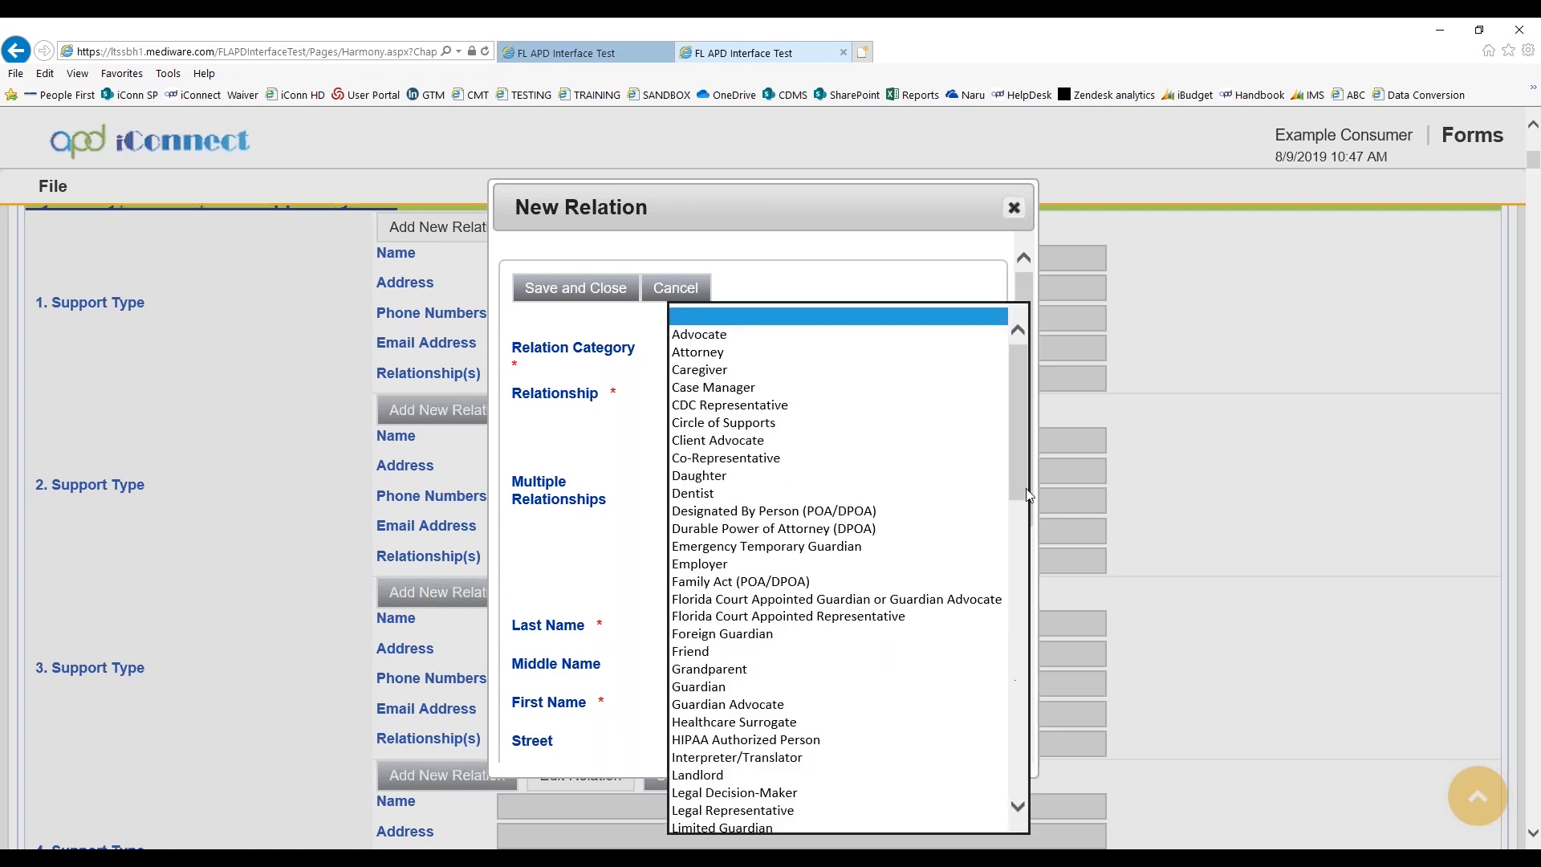
scroll(1023, 467, down, 3)
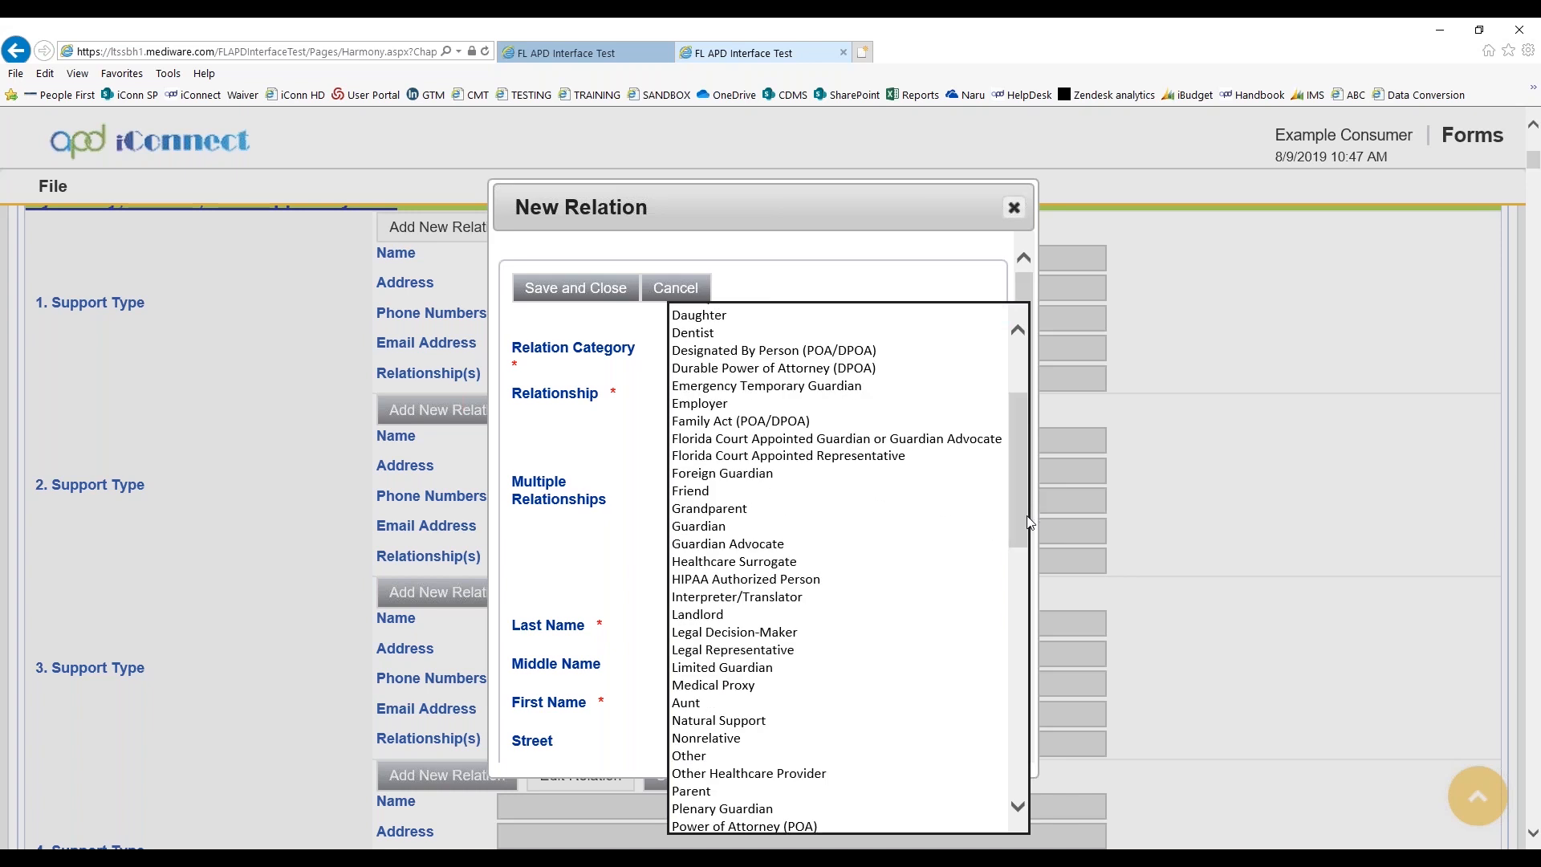
click(839, 490)
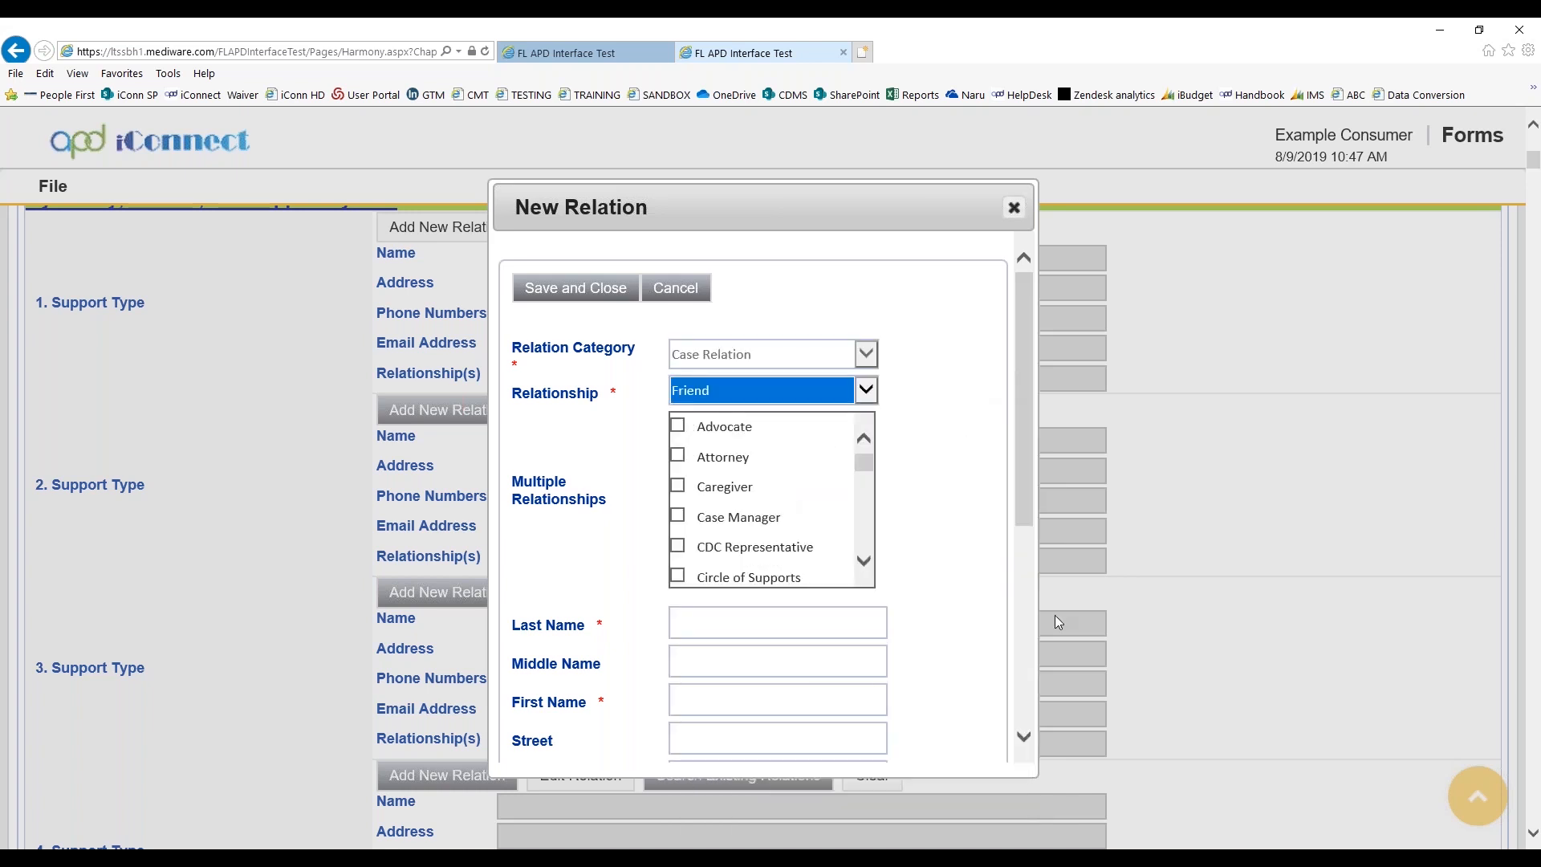
- Enter the coworker's last and first name in the new relation, then save and close it
drag(1019, 527, 1019, 599)
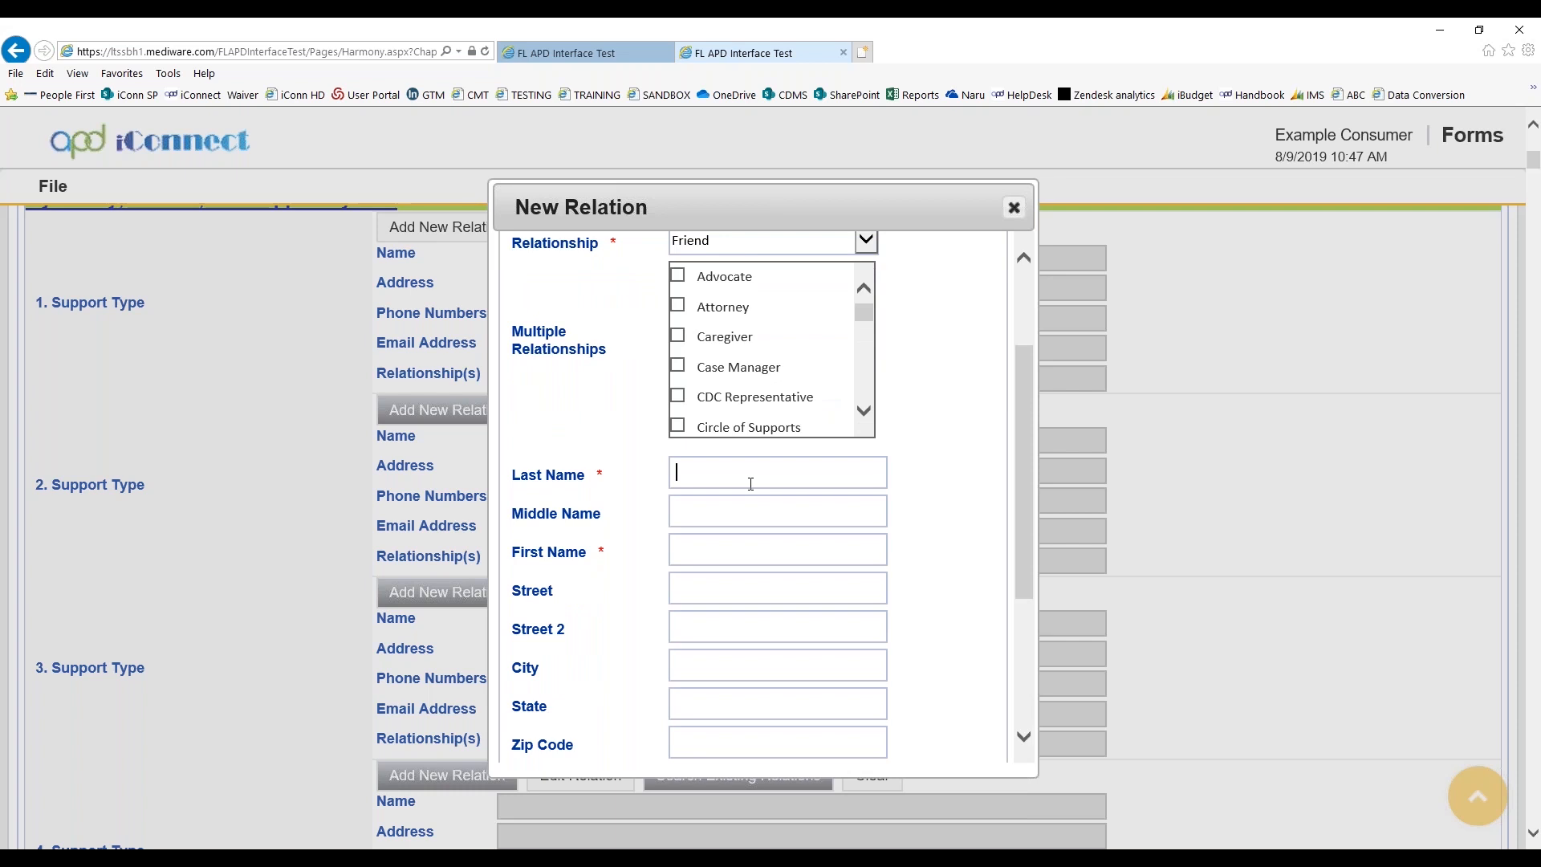
click(714, 472)
text(Cowork)
click(726, 549)
text(Ki)
key(BackSpace)
key(BackSpace)
text(John)
scroll(770, 539, down, 3)
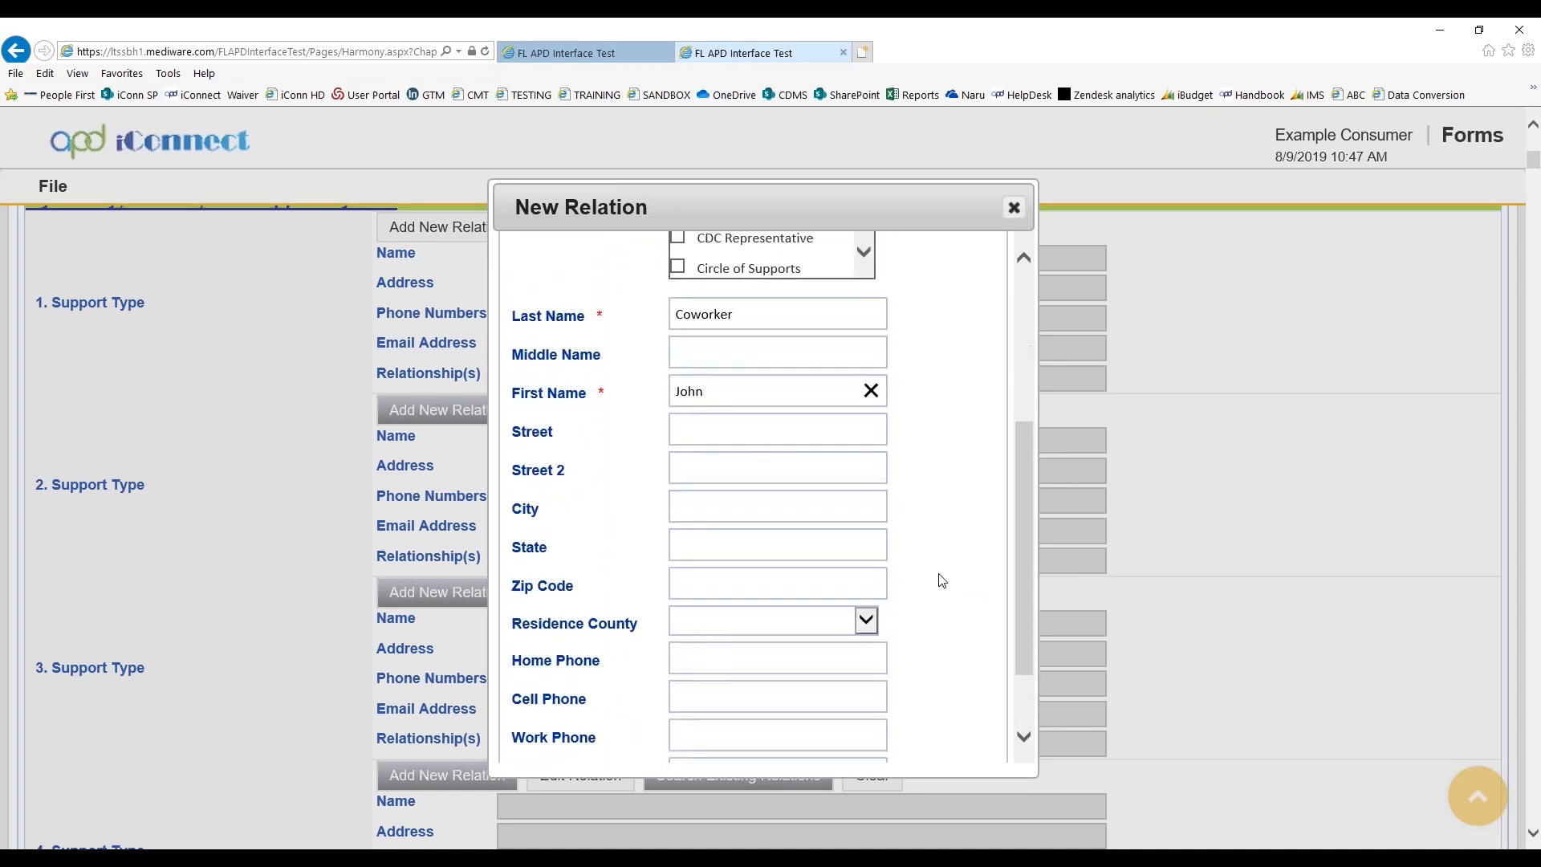
drag(1022, 590, 1008, 418)
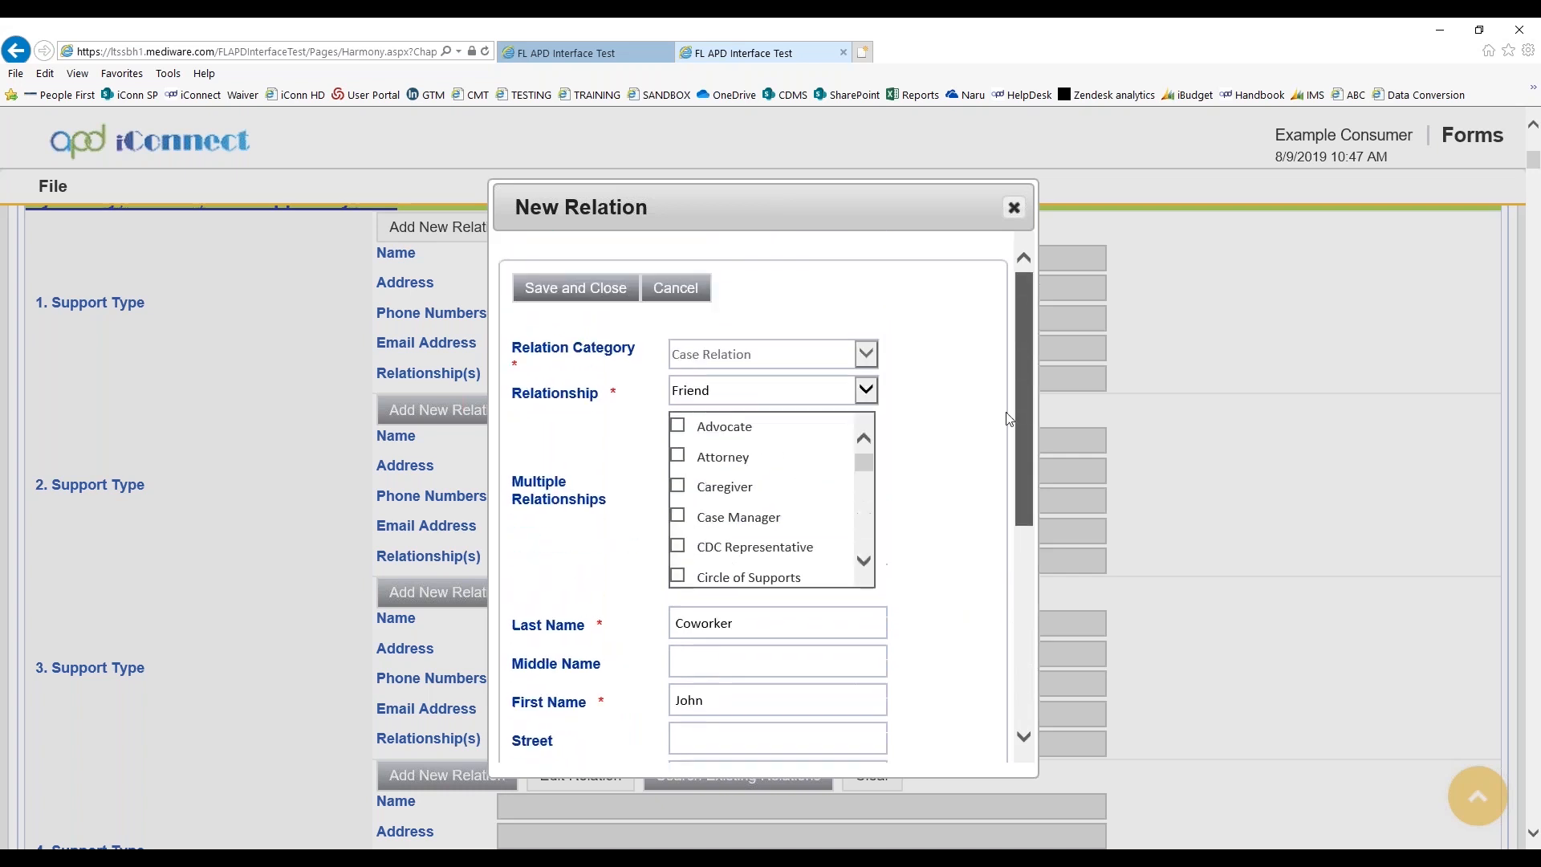
click(564, 292)
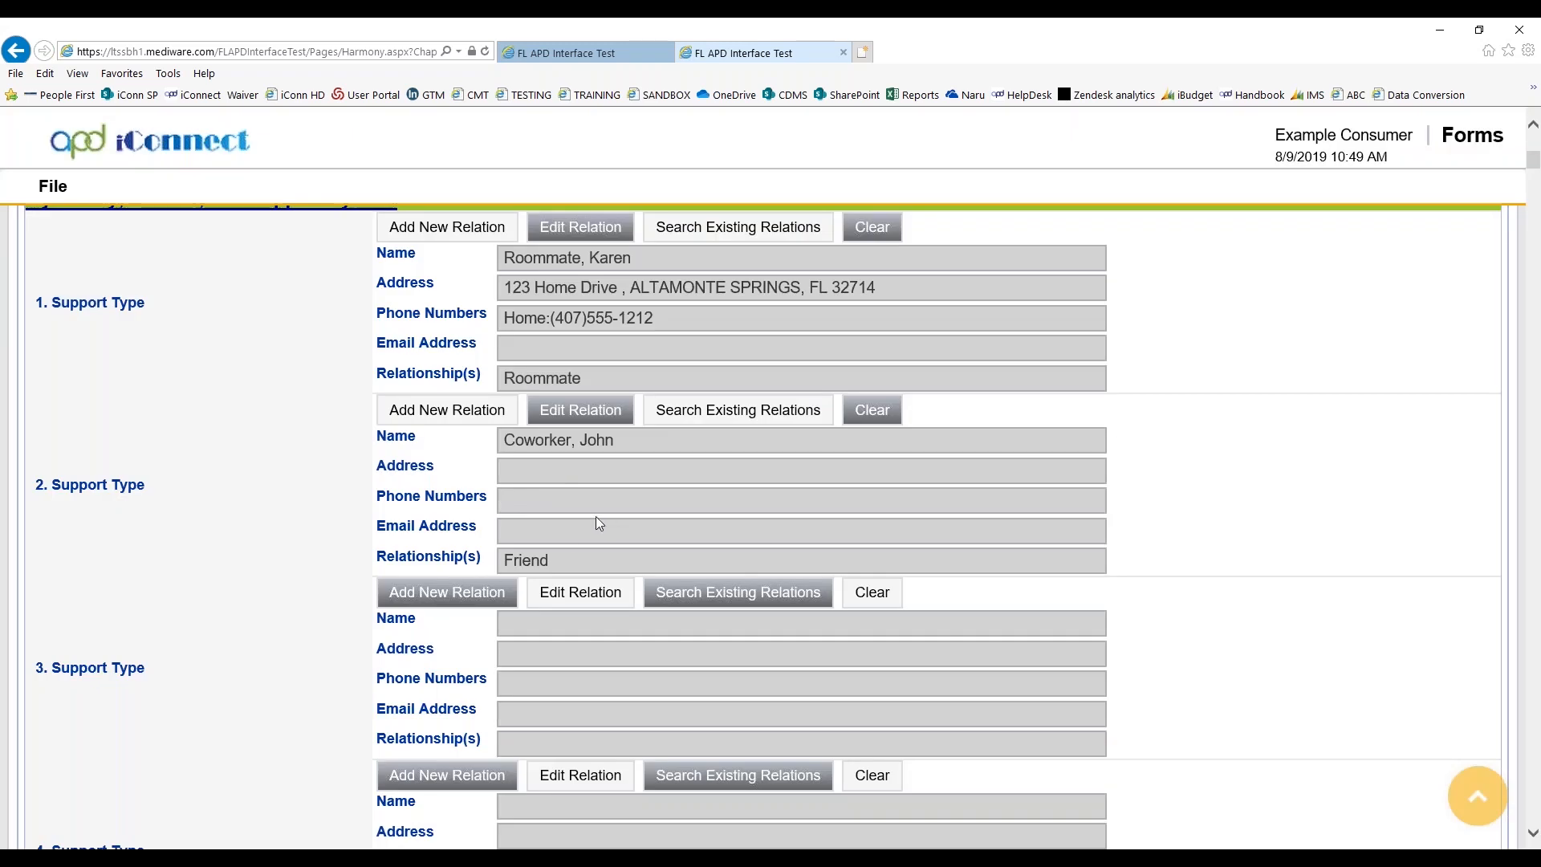
- Save the support plan form and close the Work Flow Wizard
click(50, 187)
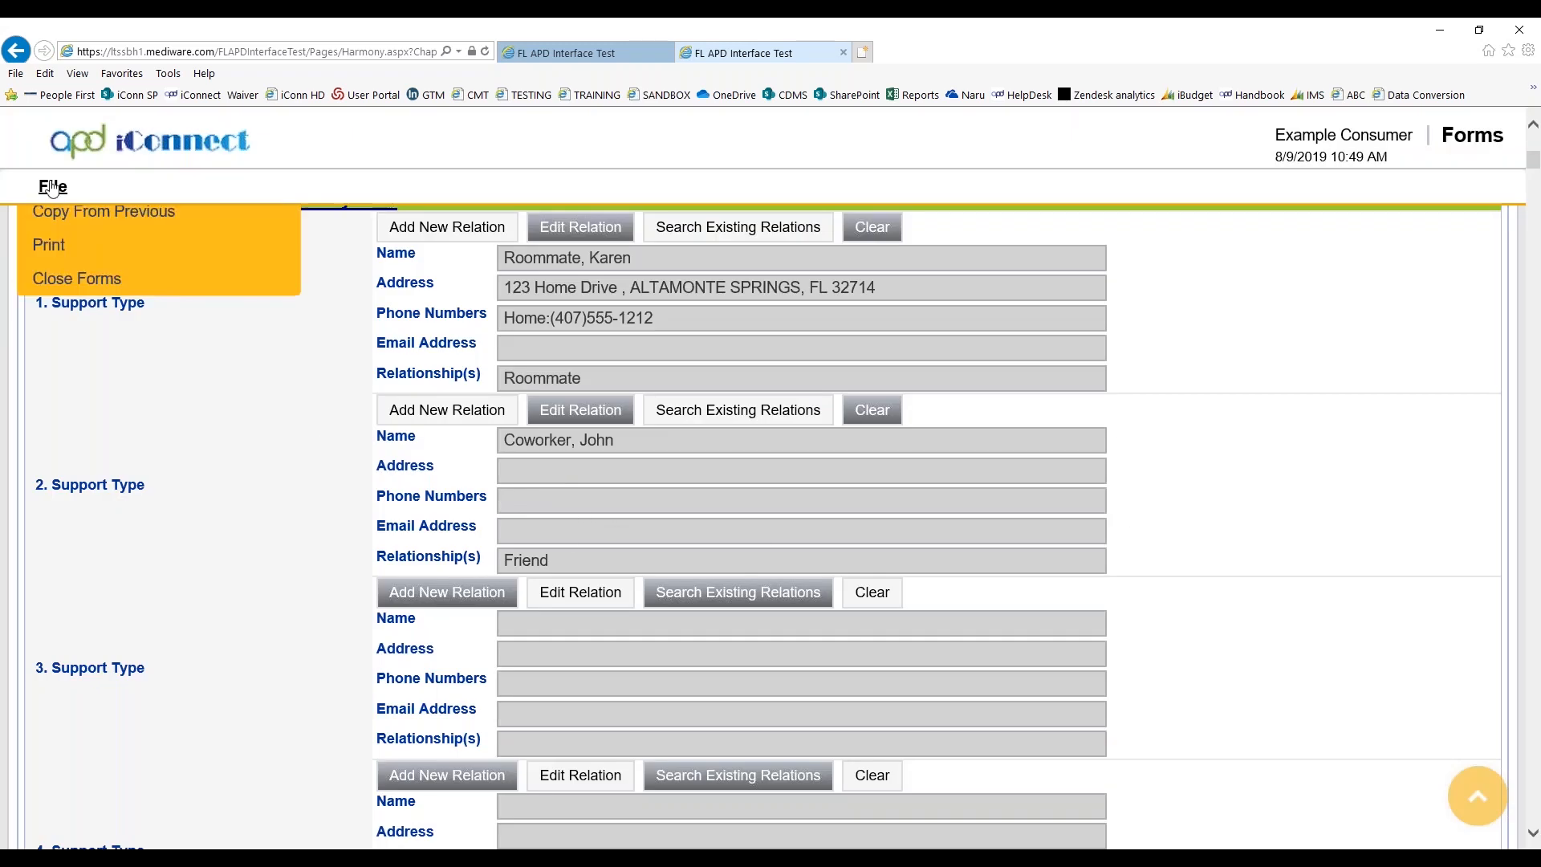
click(43, 289)
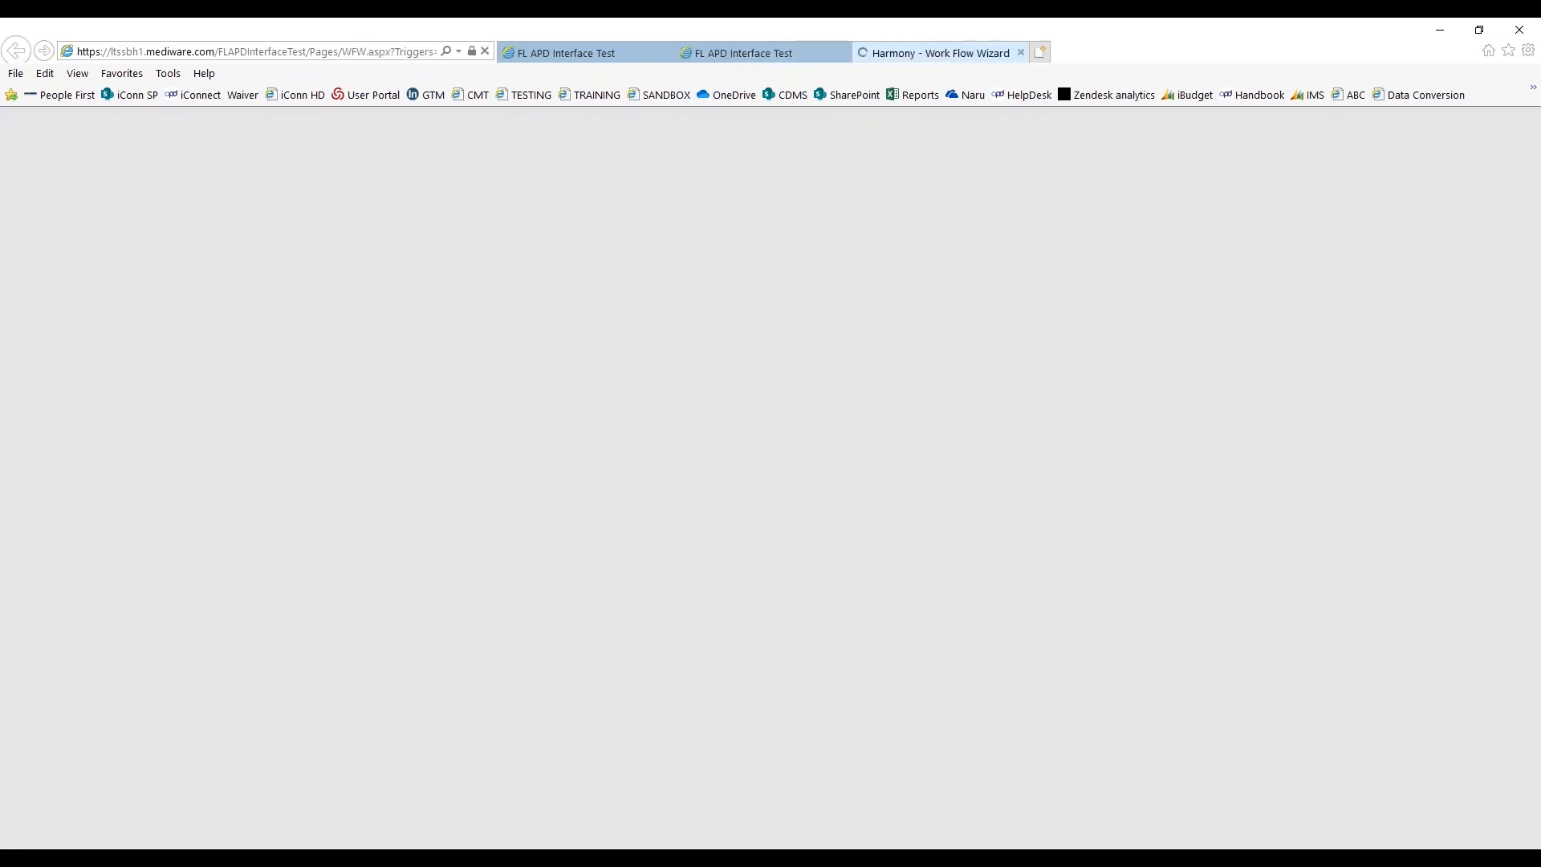
click(48, 191)
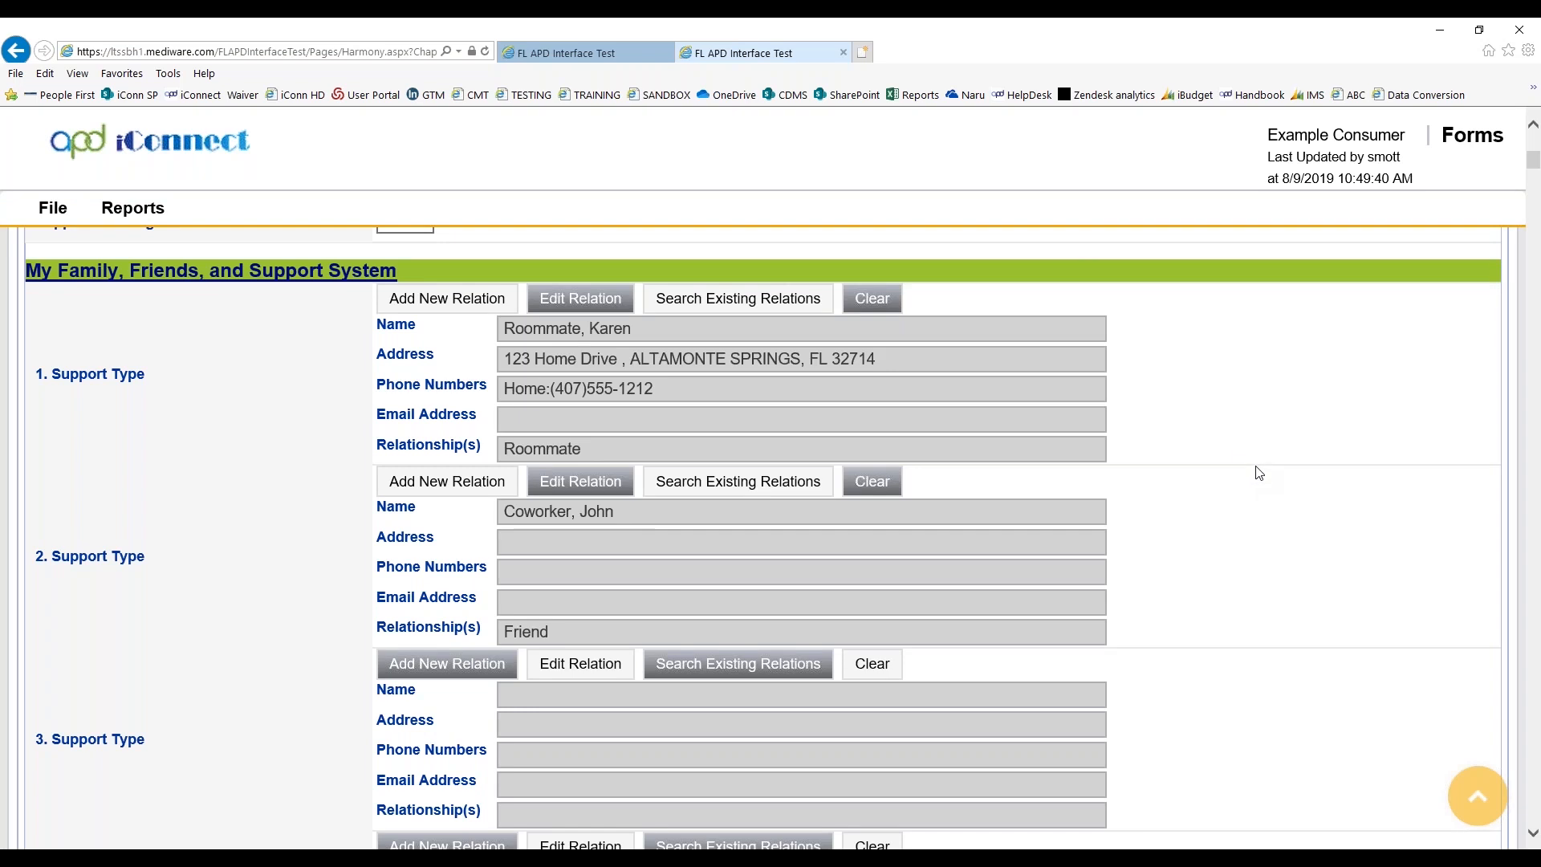
- Check the consumer record's Contacts list for the new coworker relation and return to the support plan form
click(585, 55)
click(766, 416)
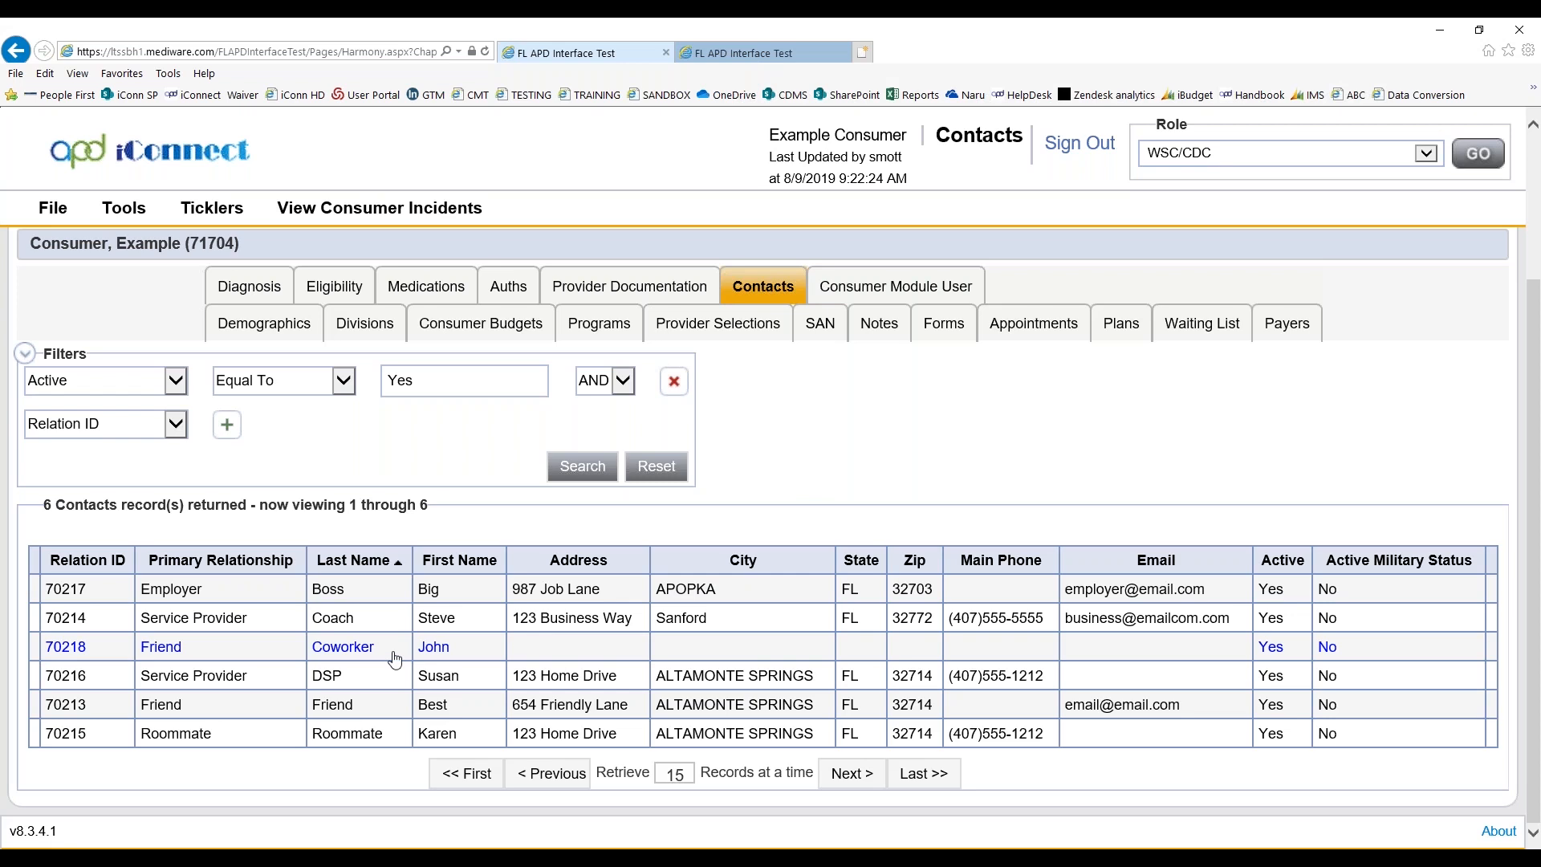
click(754, 52)
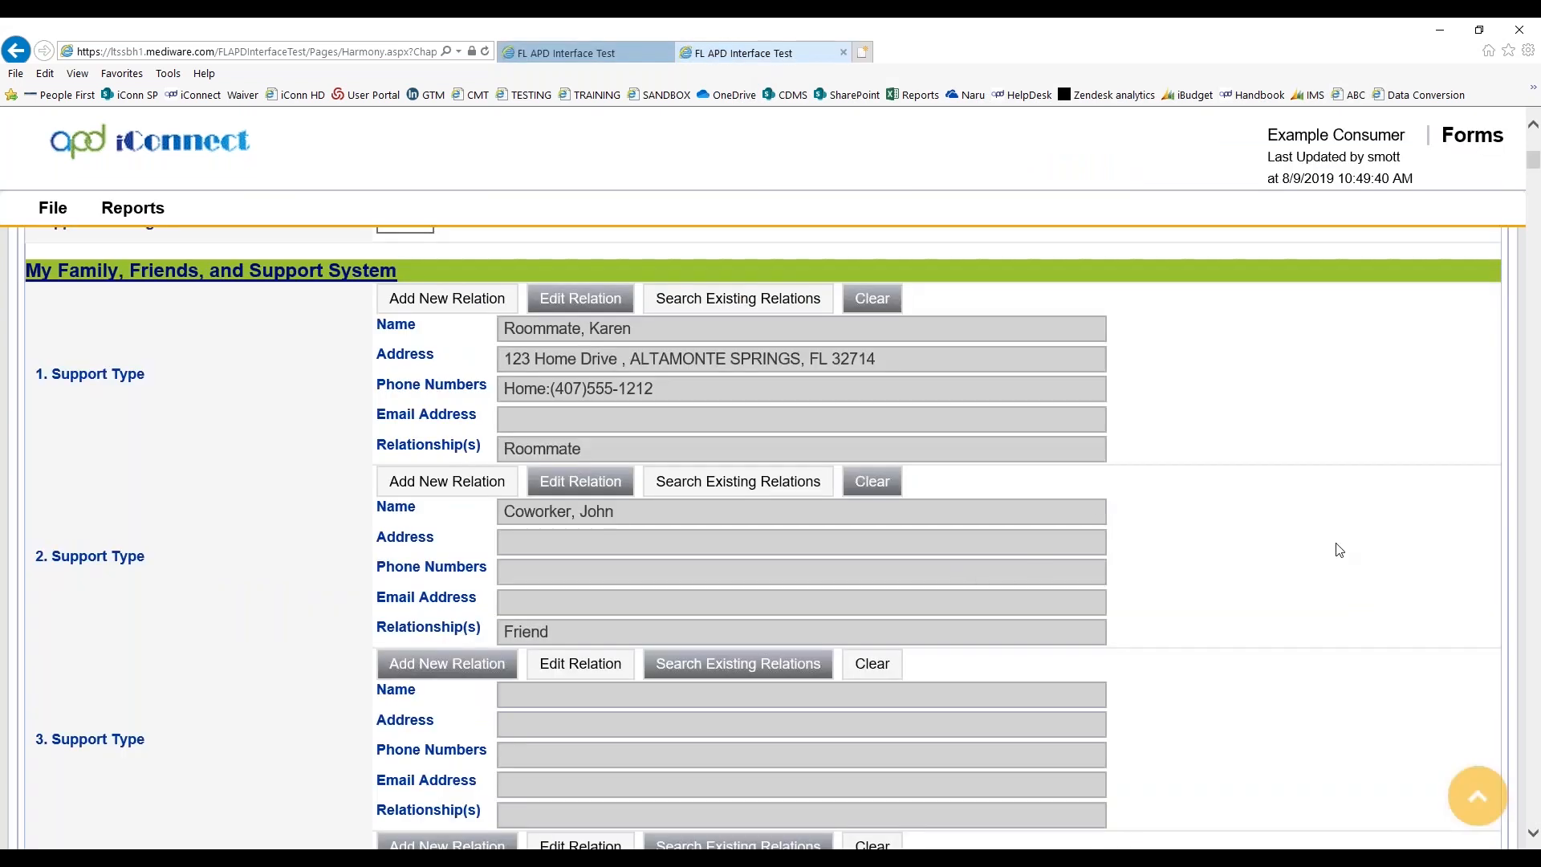
- Fill Other Support Person 1 with the existing service provider relation for the coach
scroll(1340, 544, down, 8)
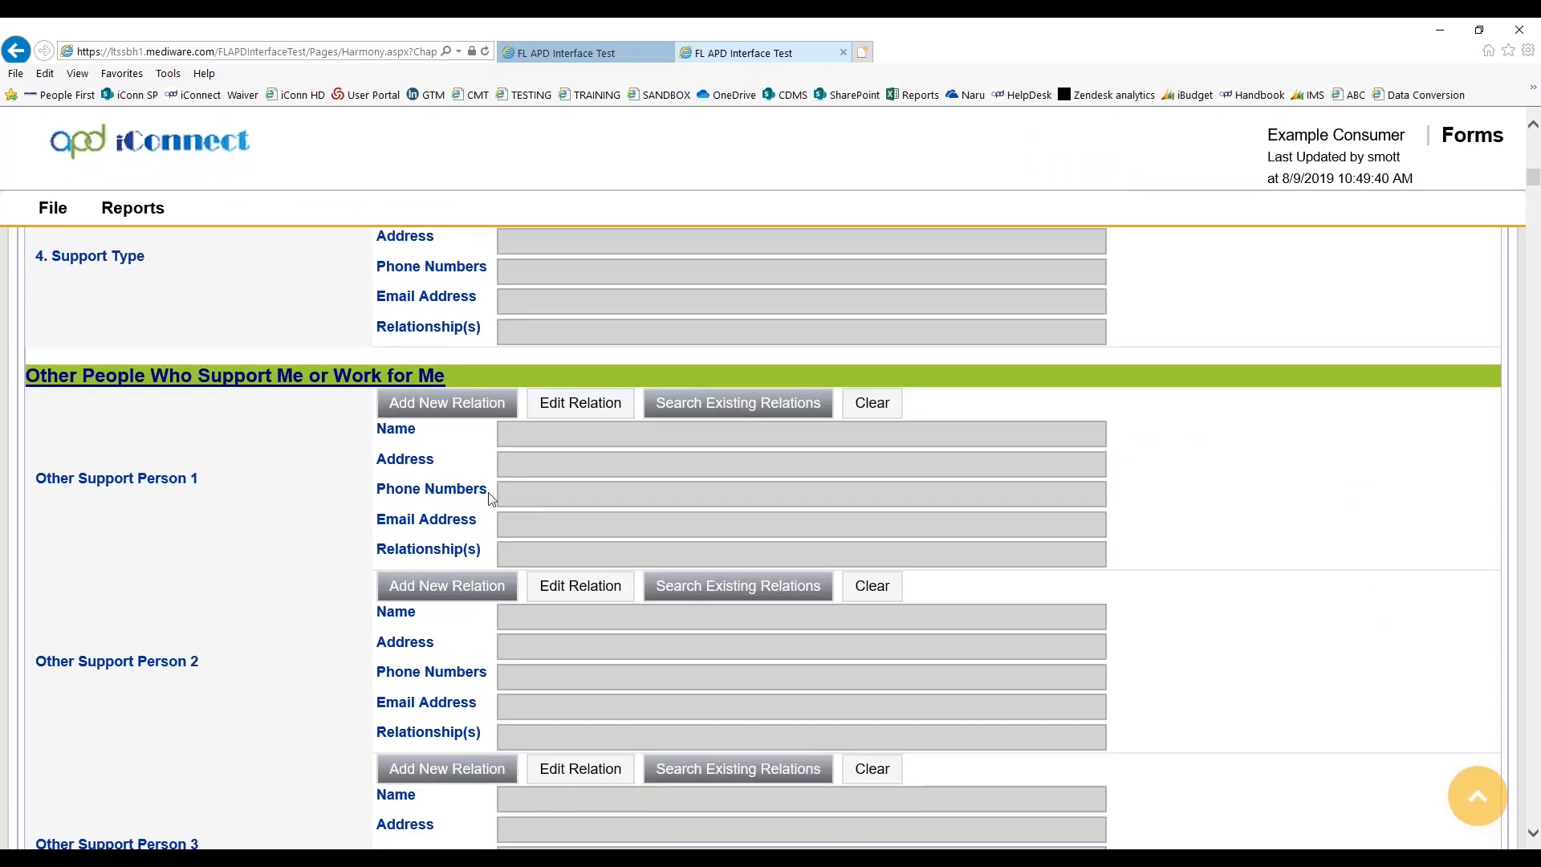
click(686, 409)
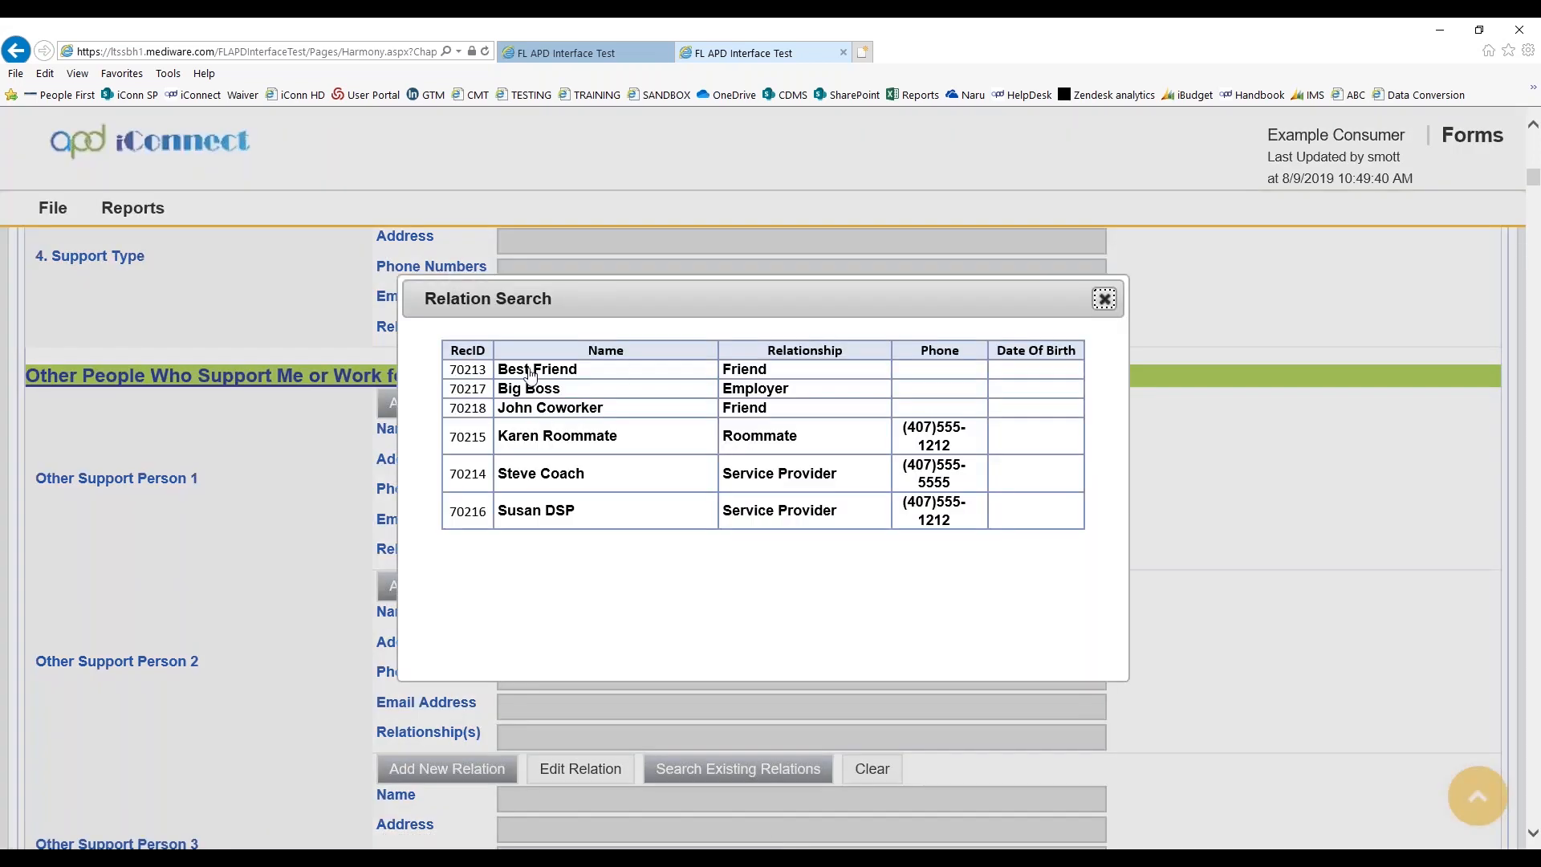
click(581, 481)
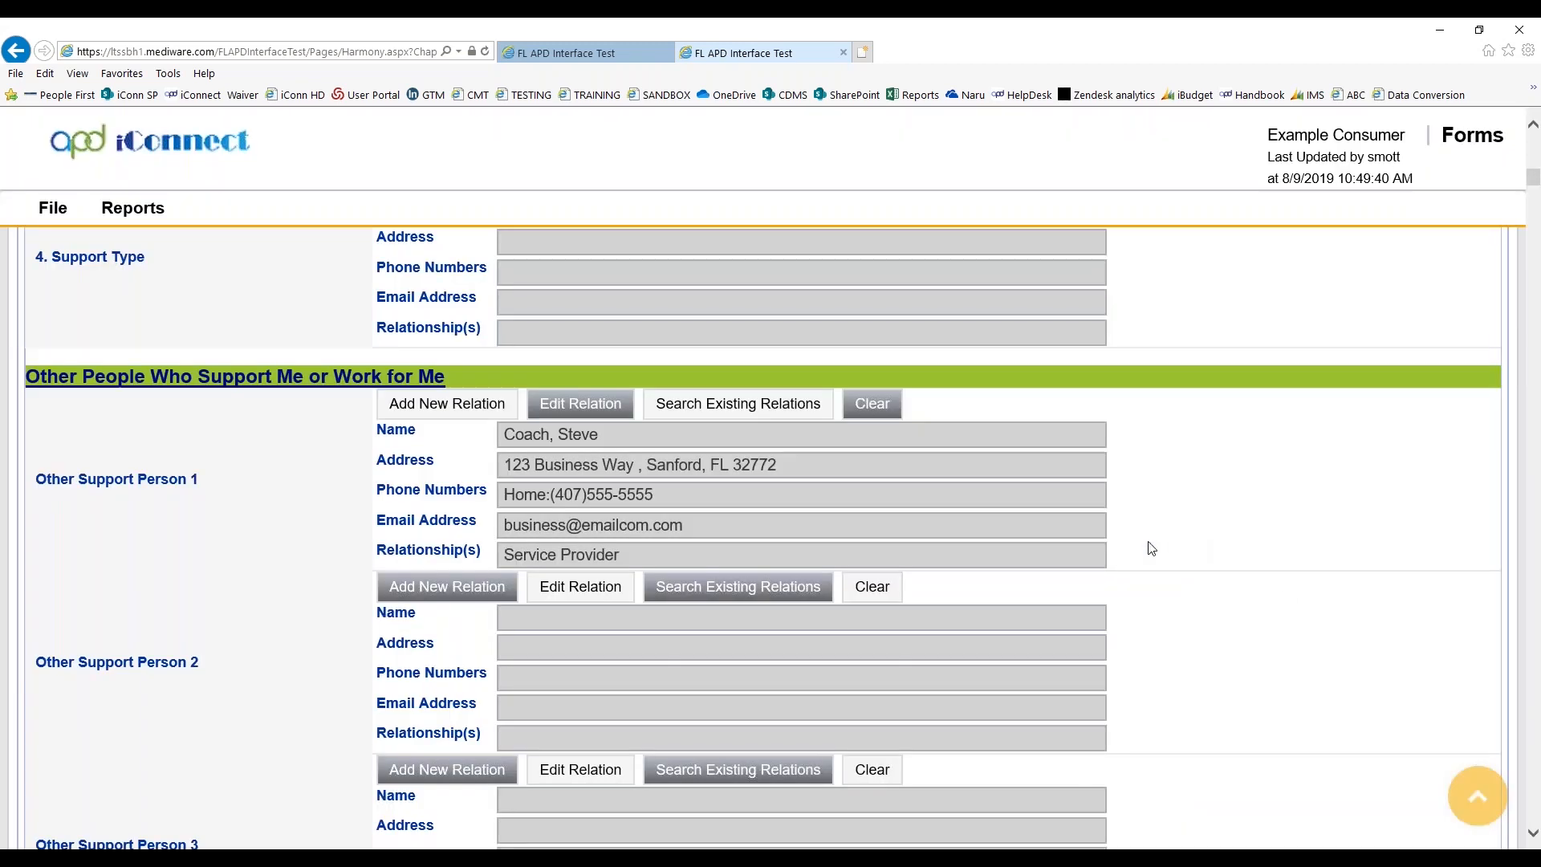
- Fill Other Support Person 2 with the existing Employer relation
scroll(1281, 594, down, 2)
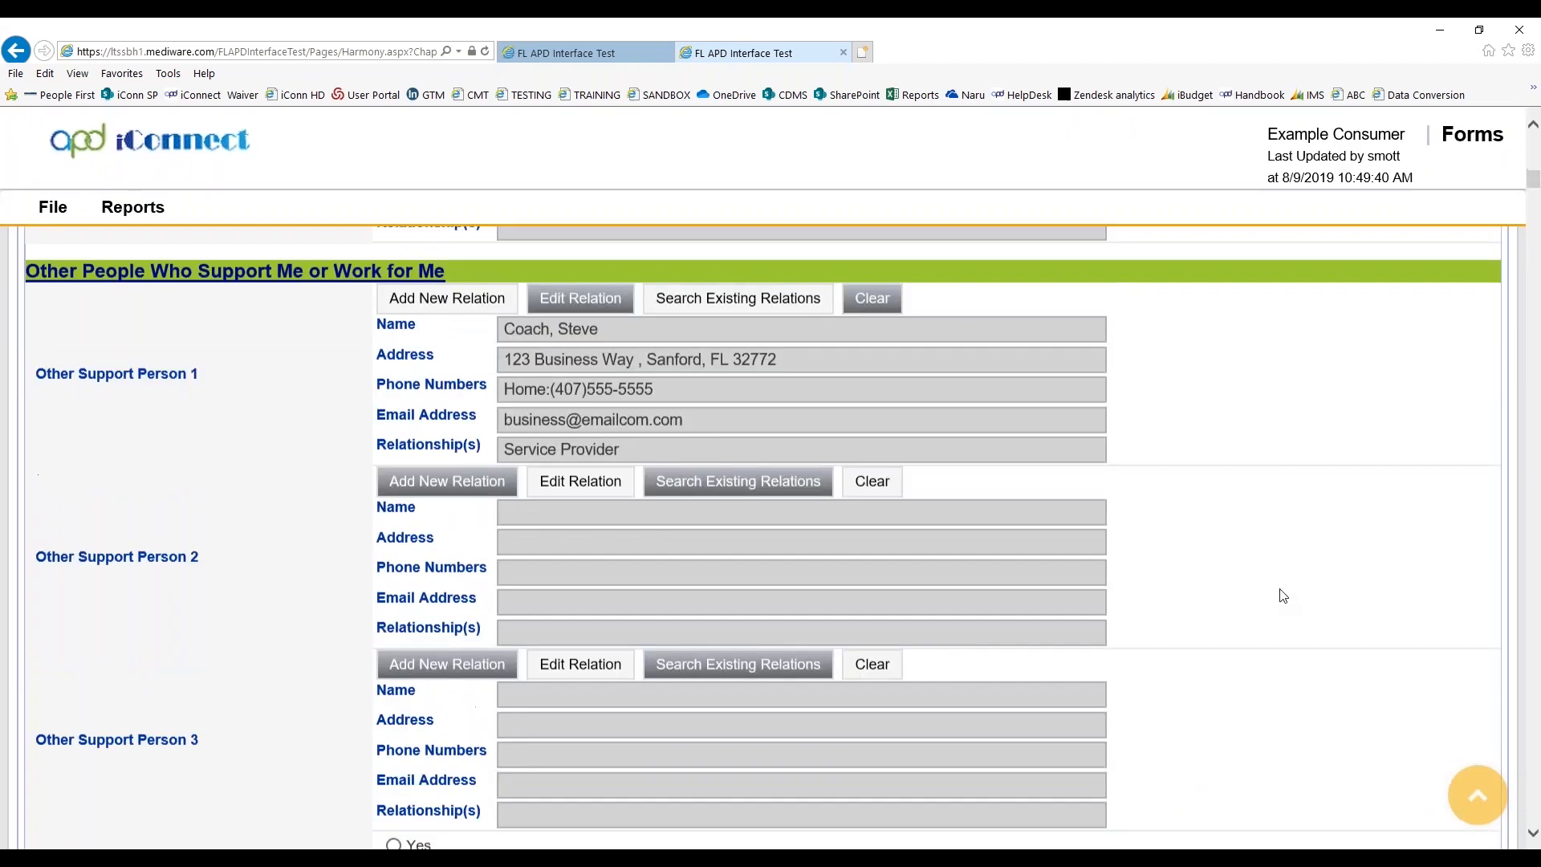
click(709, 482)
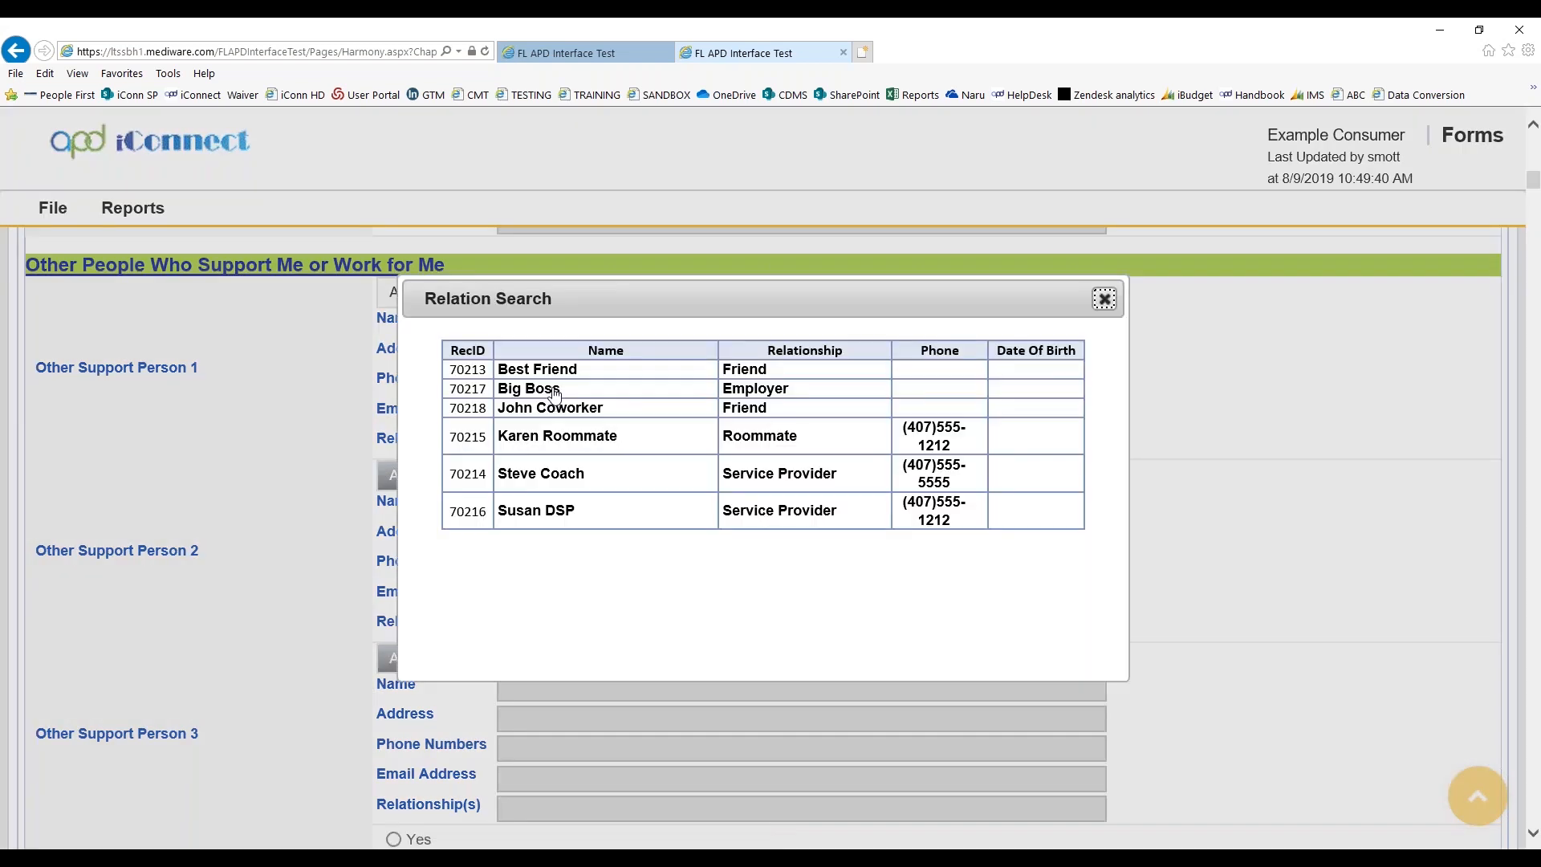
click(1404, 447)
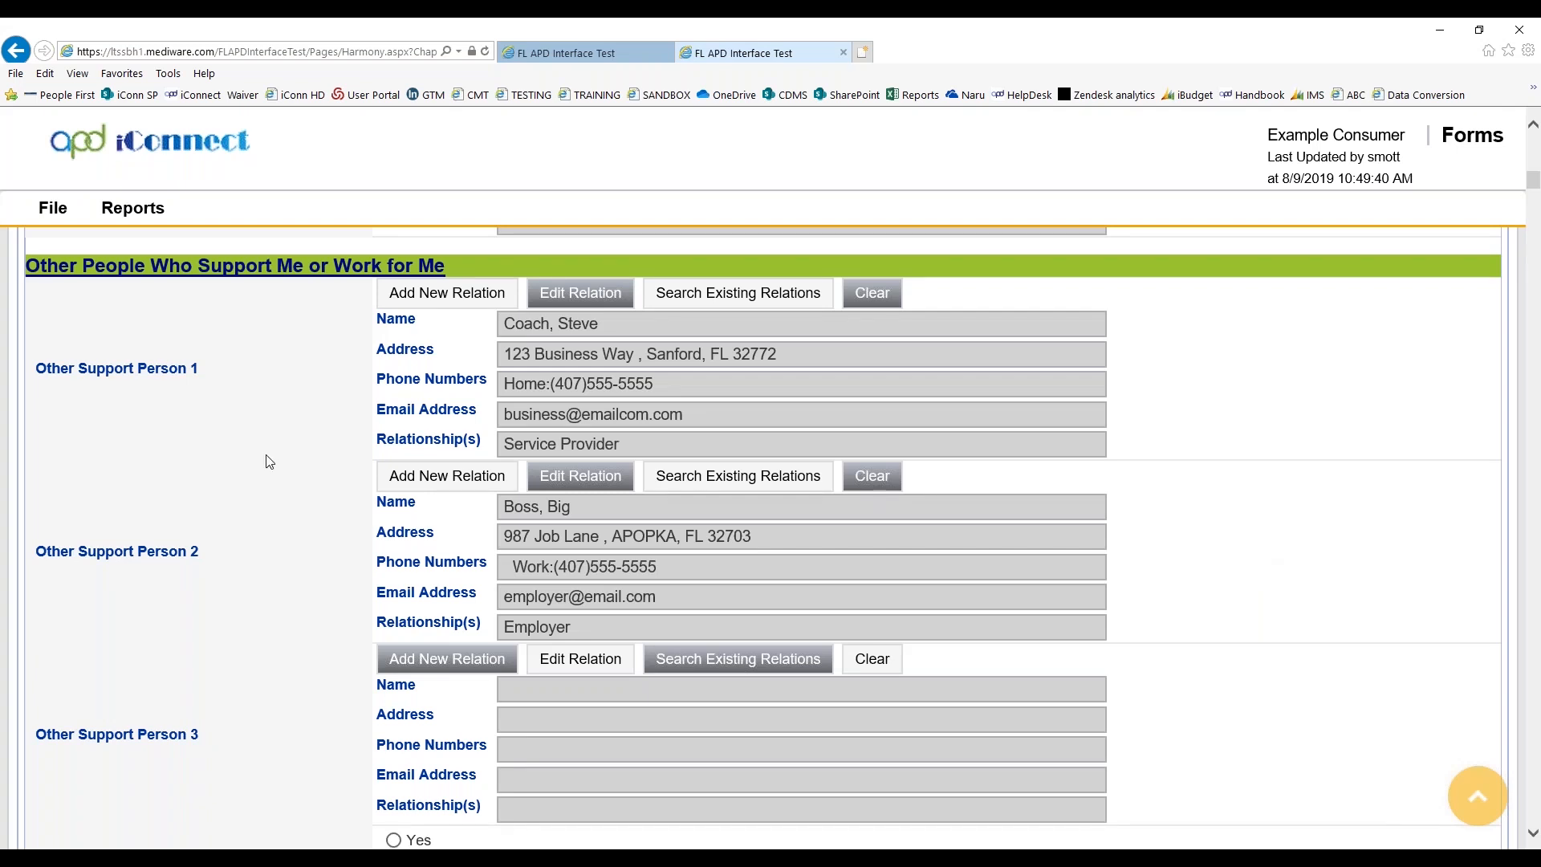
- Save the support plan form and open the list of assessments available for Copy Shared Response
click(37, 201)
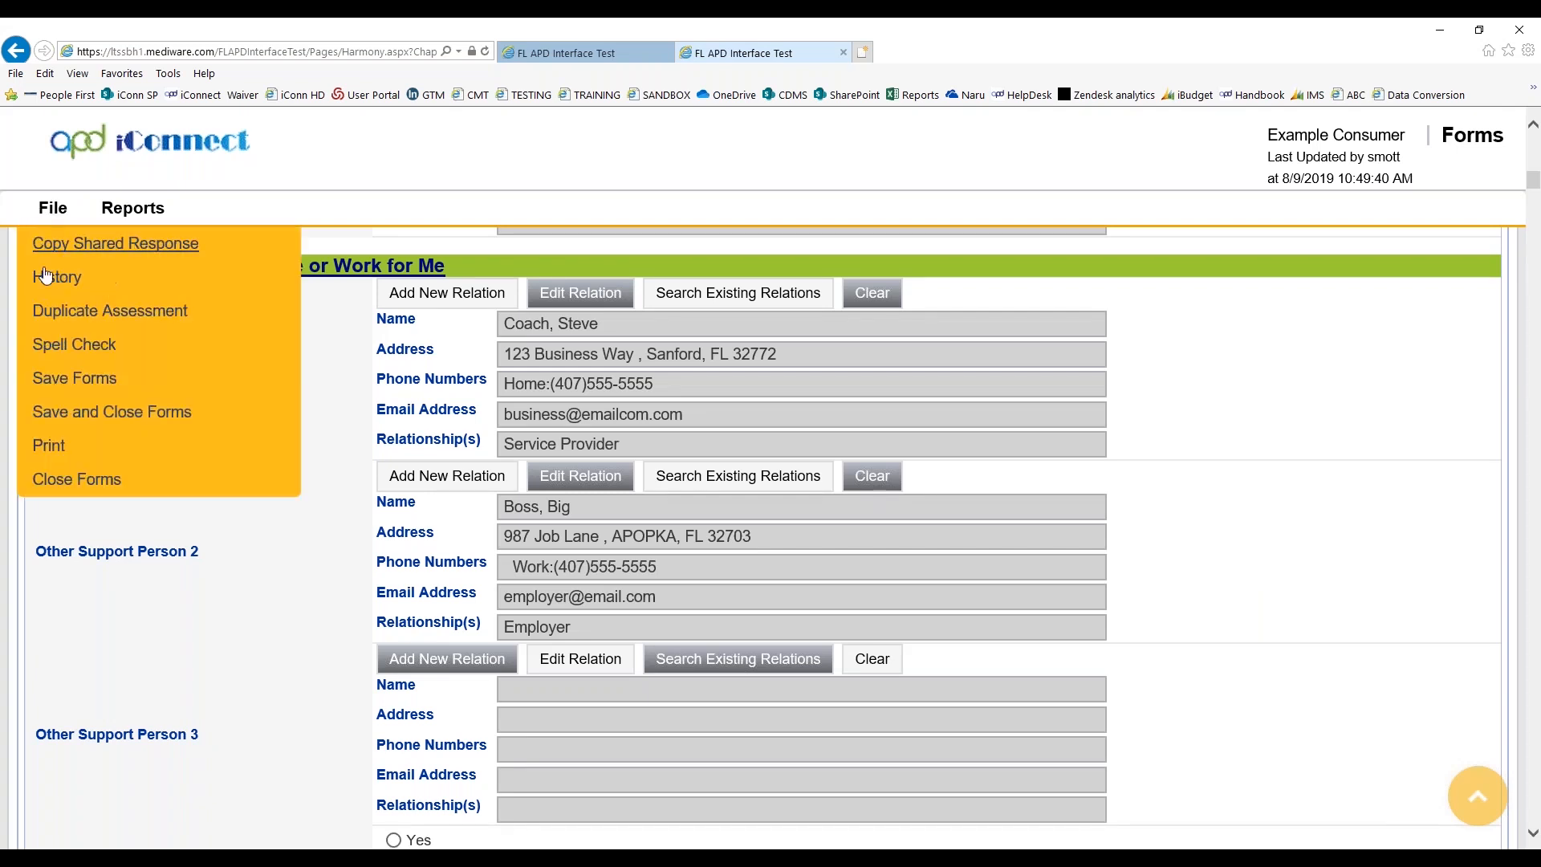
click(45, 382)
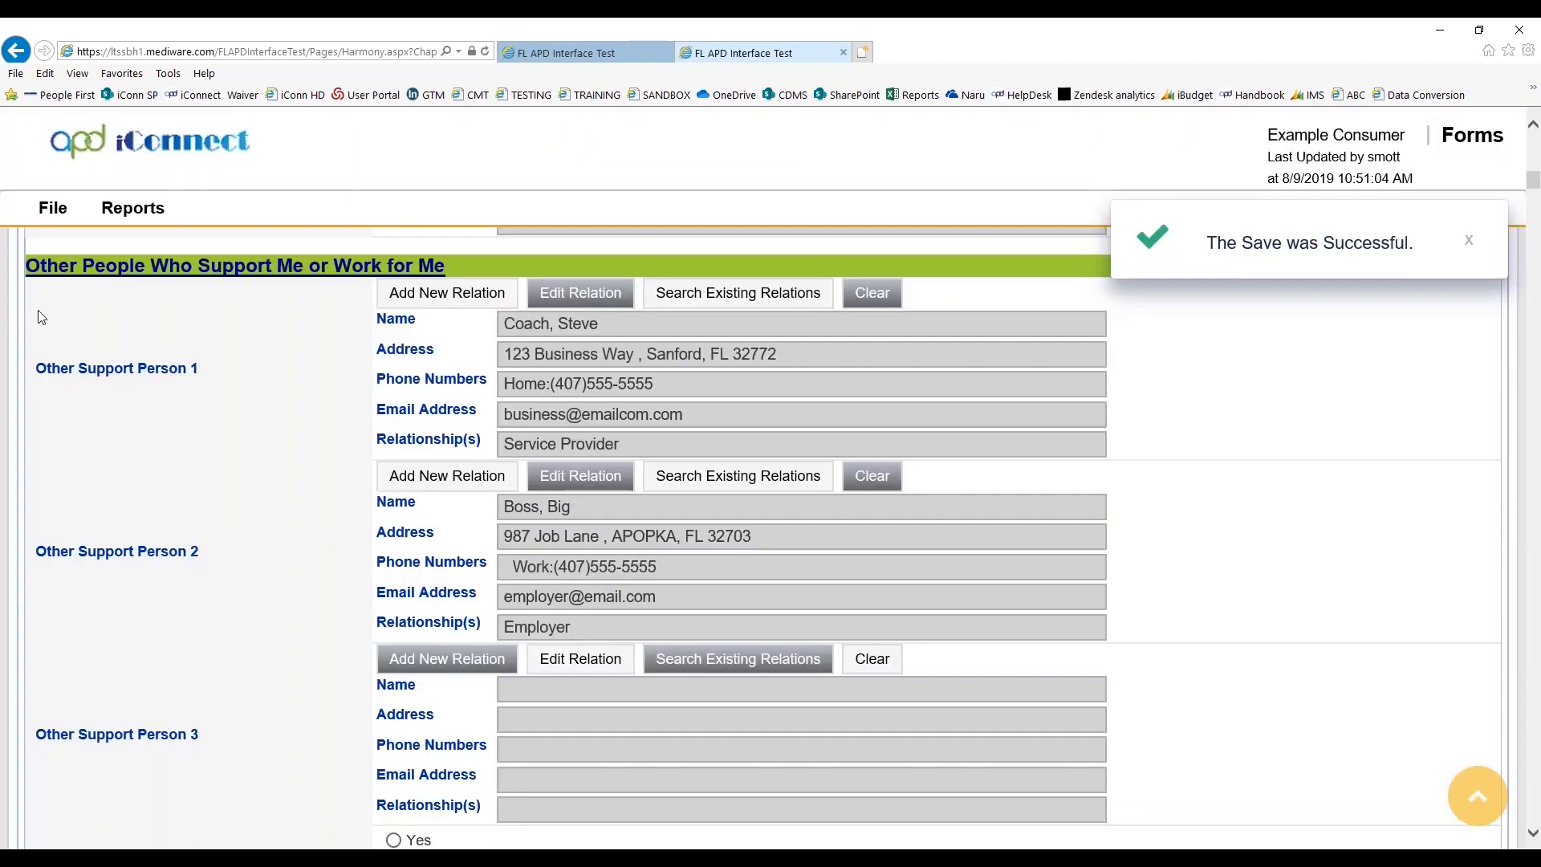
click(53, 208)
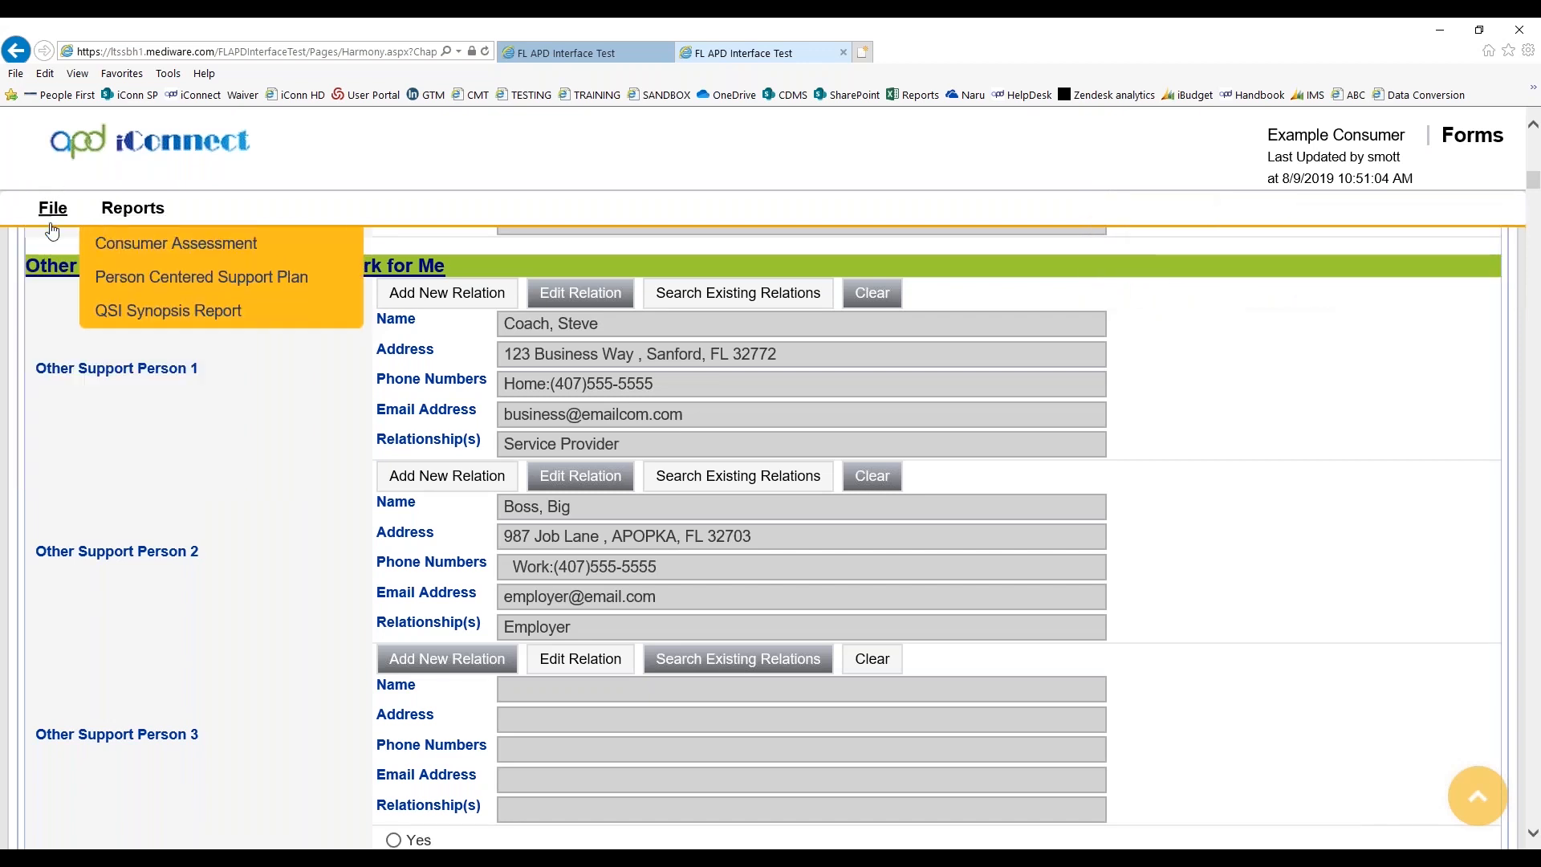
click(35, 247)
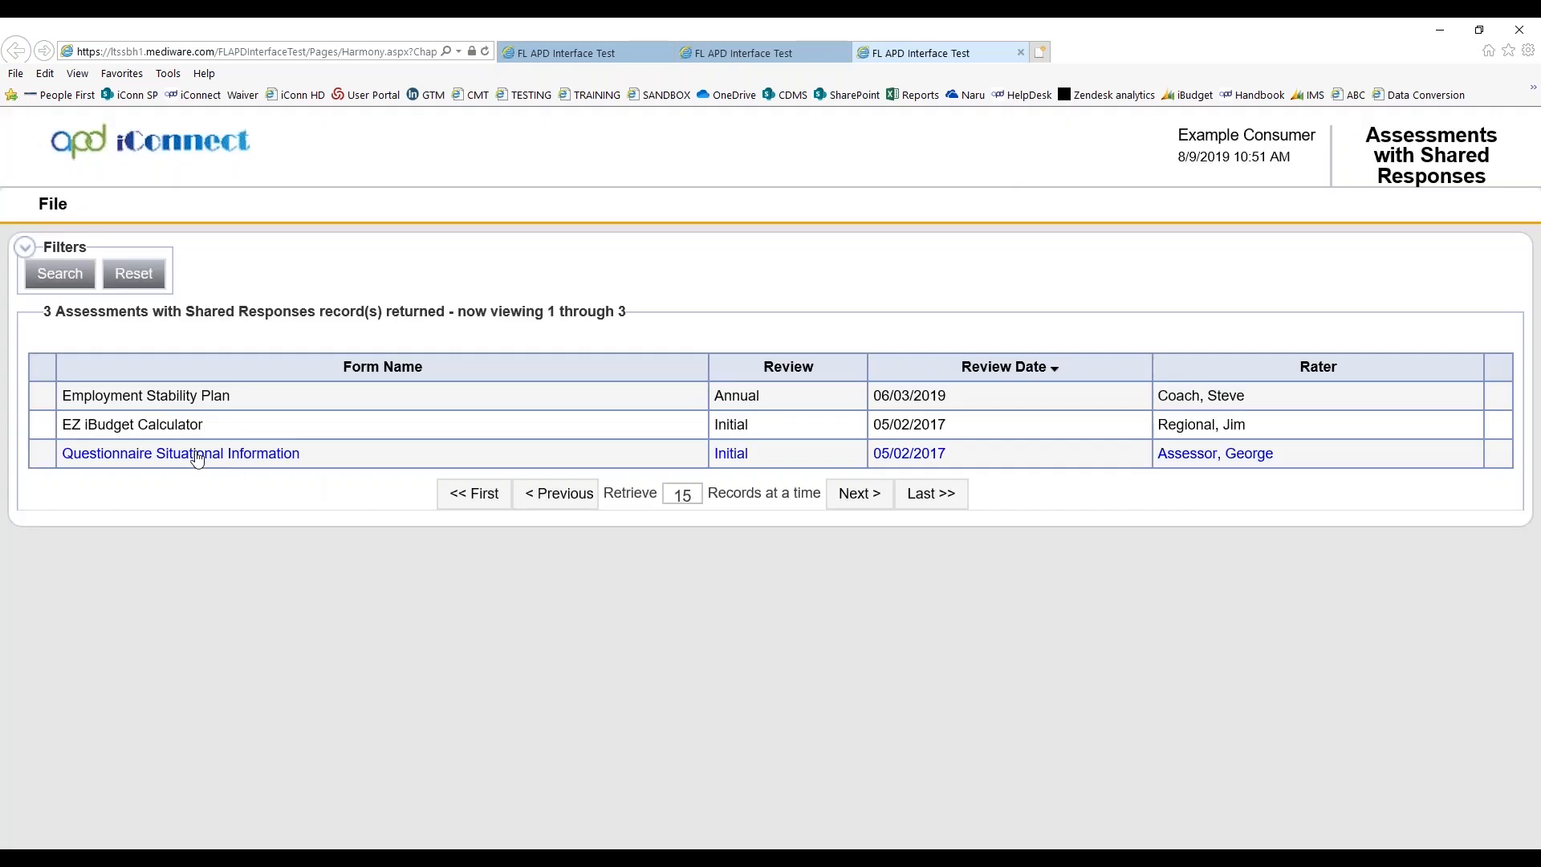
- Copy the shared responses from the Questionnaire Situational Information assessment into the support plan and save the form
click(193, 455)
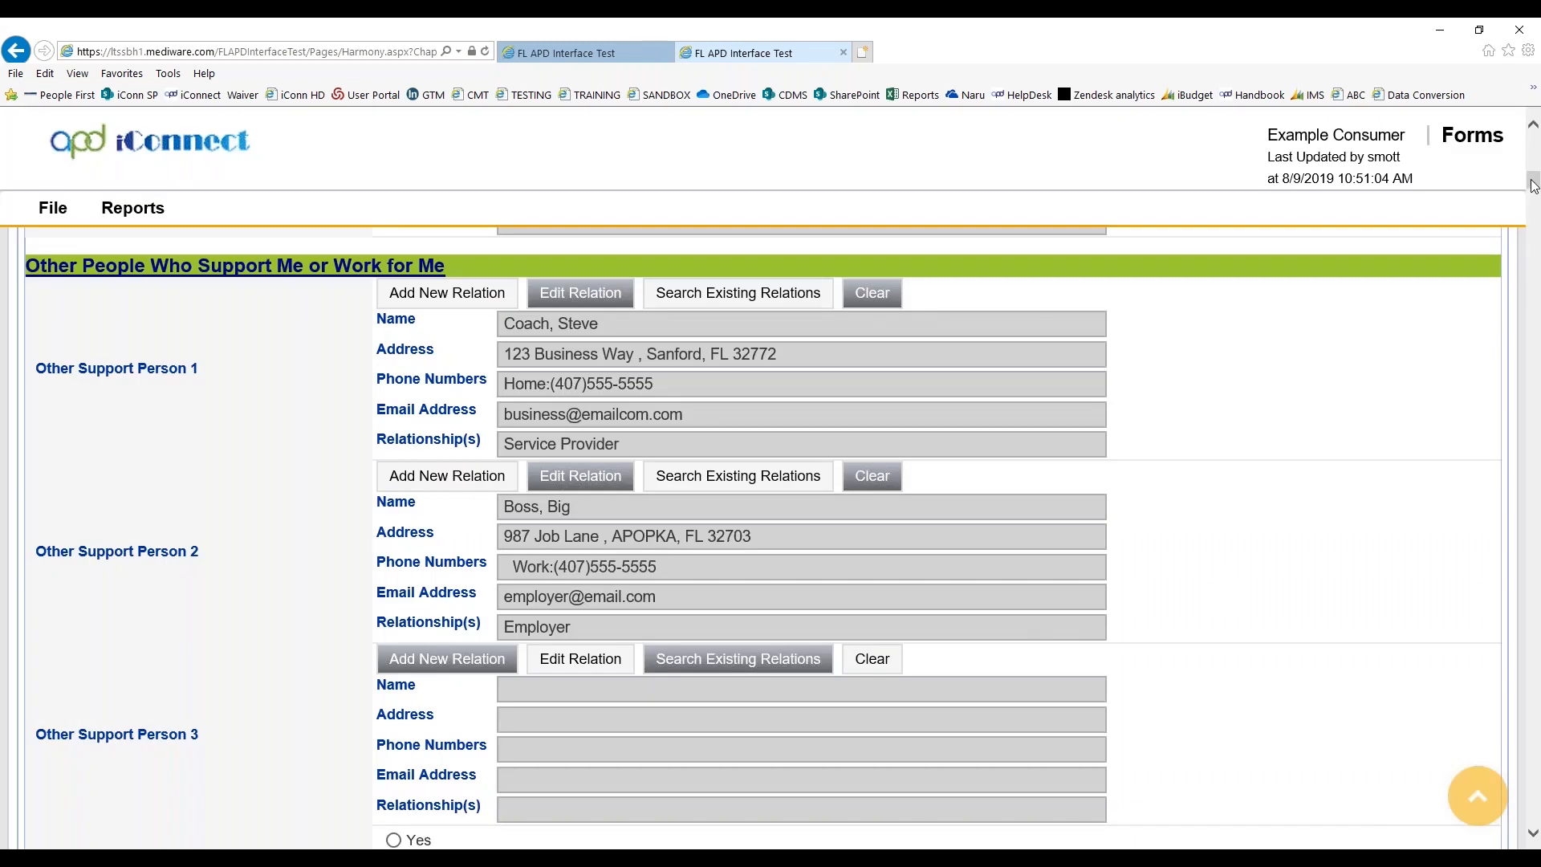
drag(1533, 186, 1514, 299)
scroll(237, 431, up, 5)
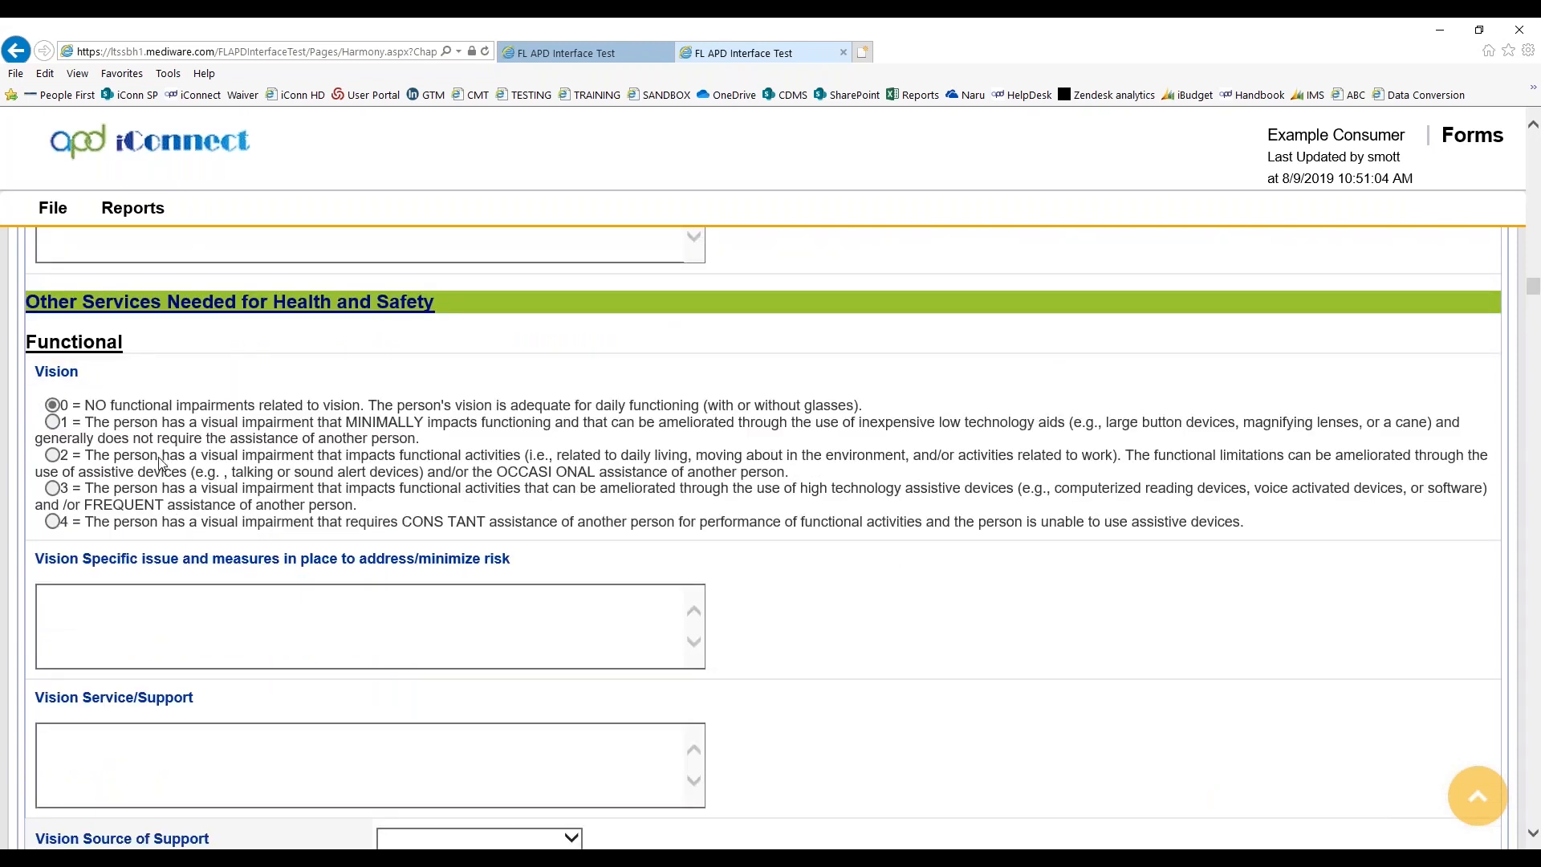
click(51, 214)
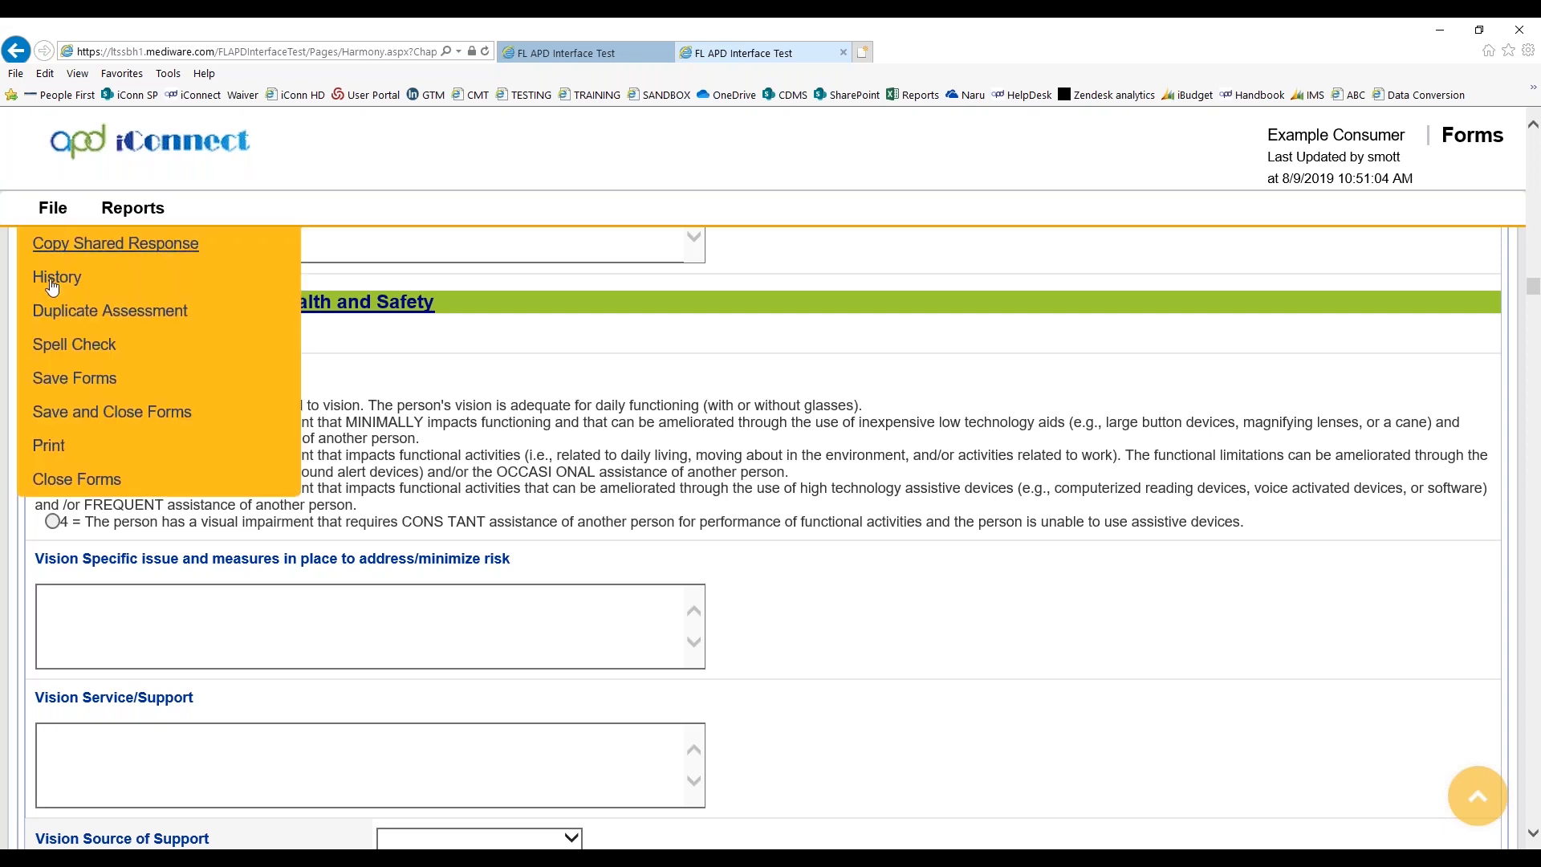
click(45, 378)
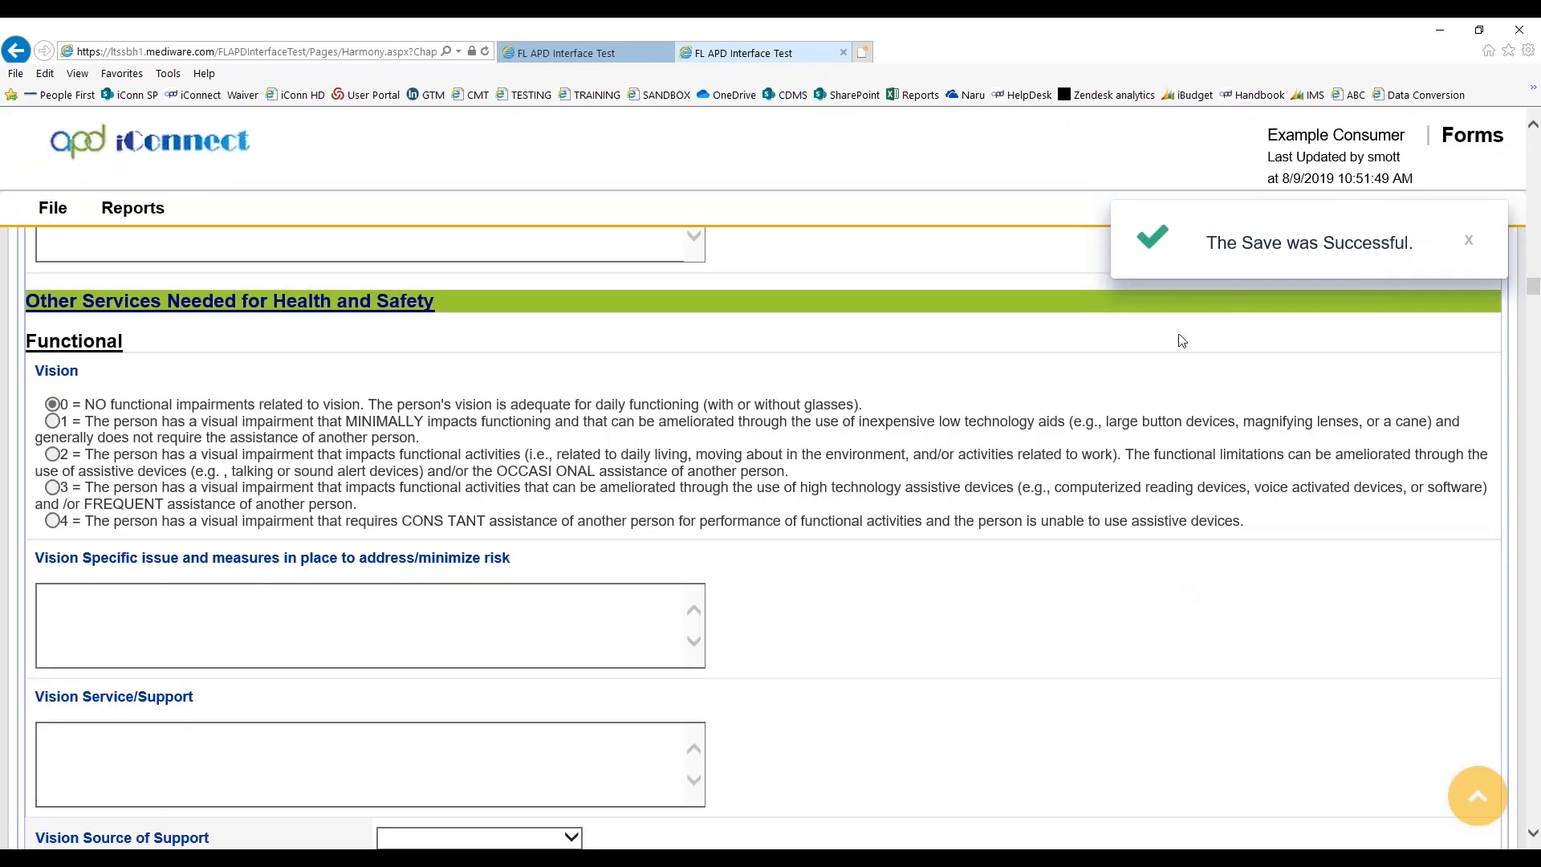
click(1468, 239)
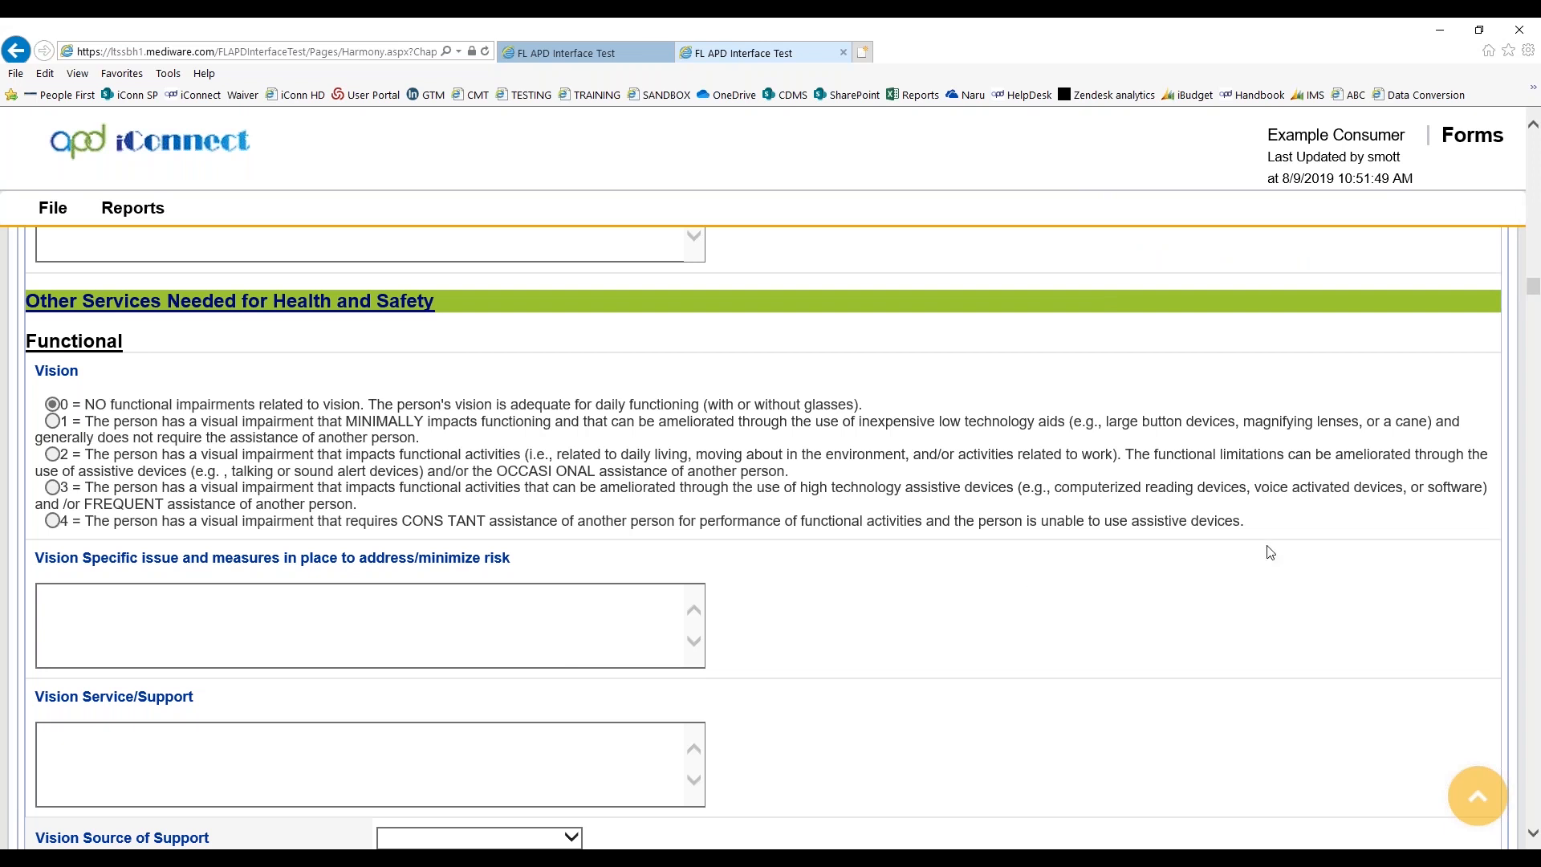
- Enter "Detail regarding needs and how to address them" as the Toileting specific issue and measures to minimize risk
scroll(1270, 552, down, 8)
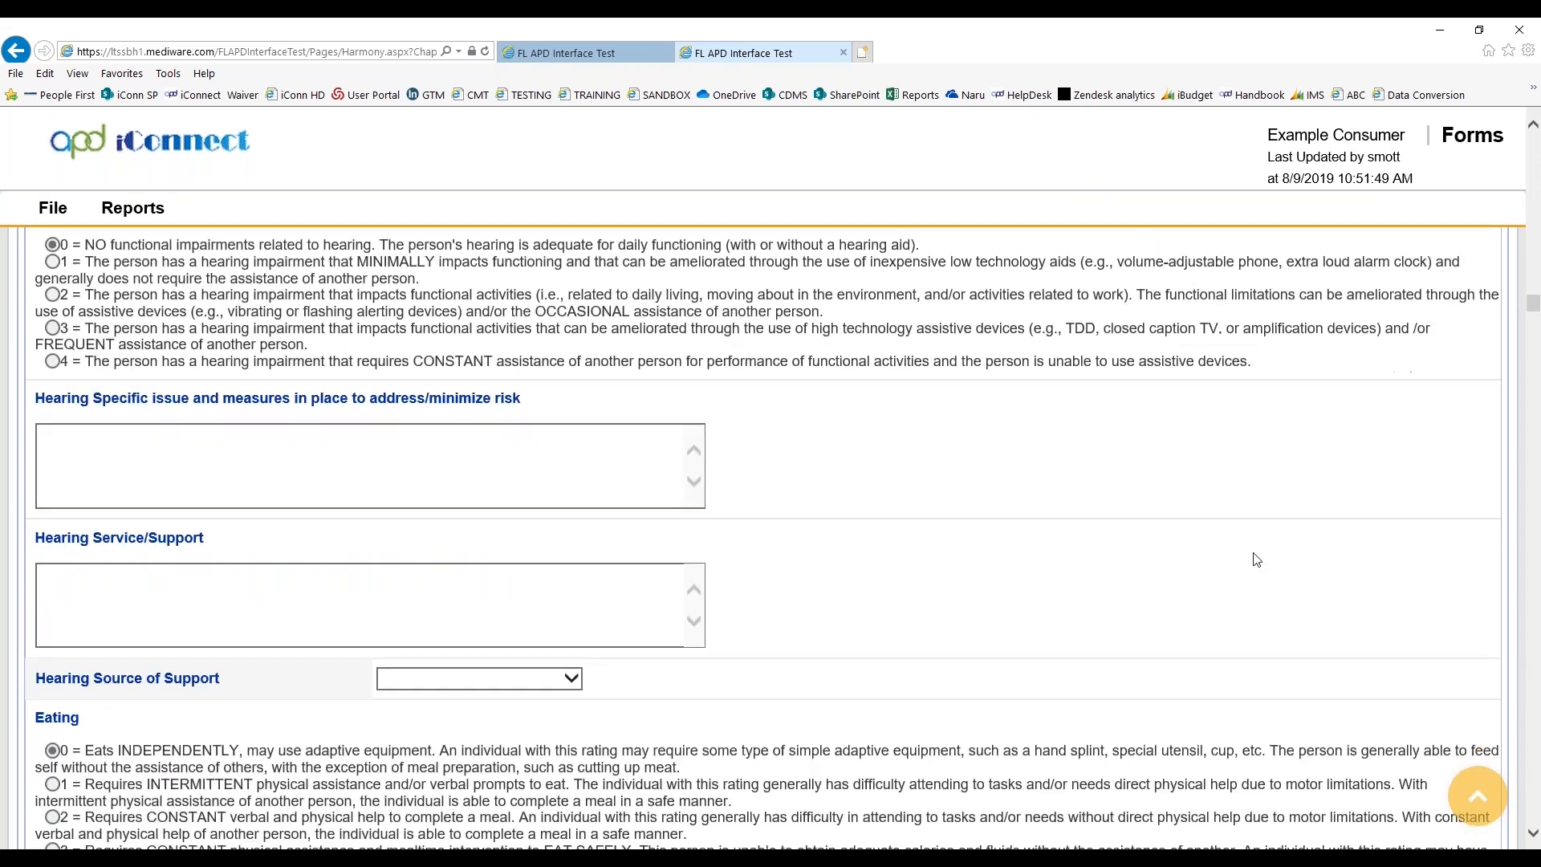
scroll(479, 488, down, 1)
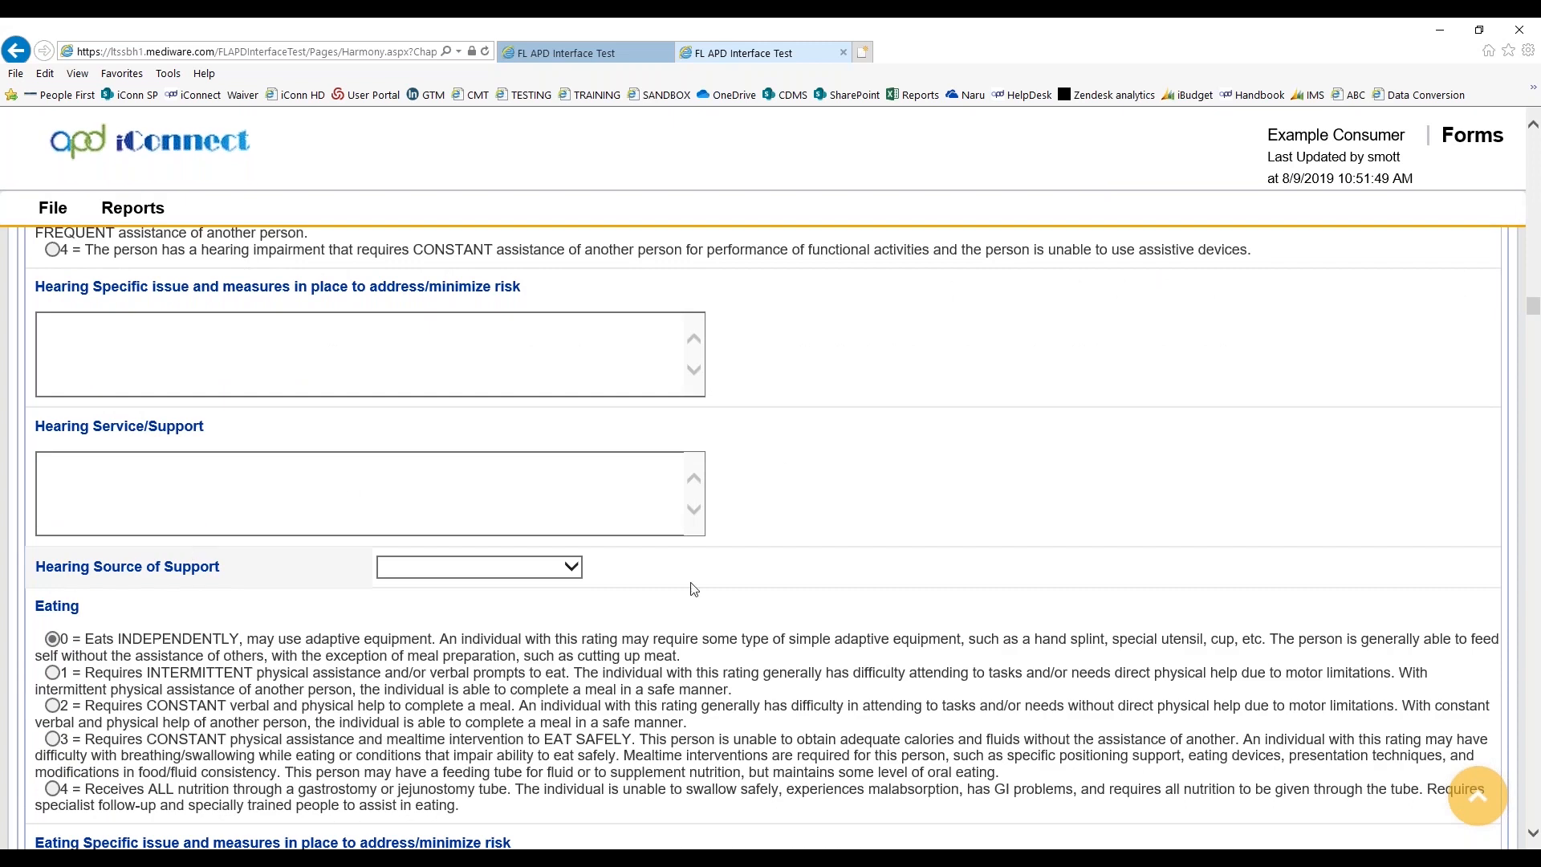
scroll(694, 590, down, 1)
scroll(867, 584, down, 15)
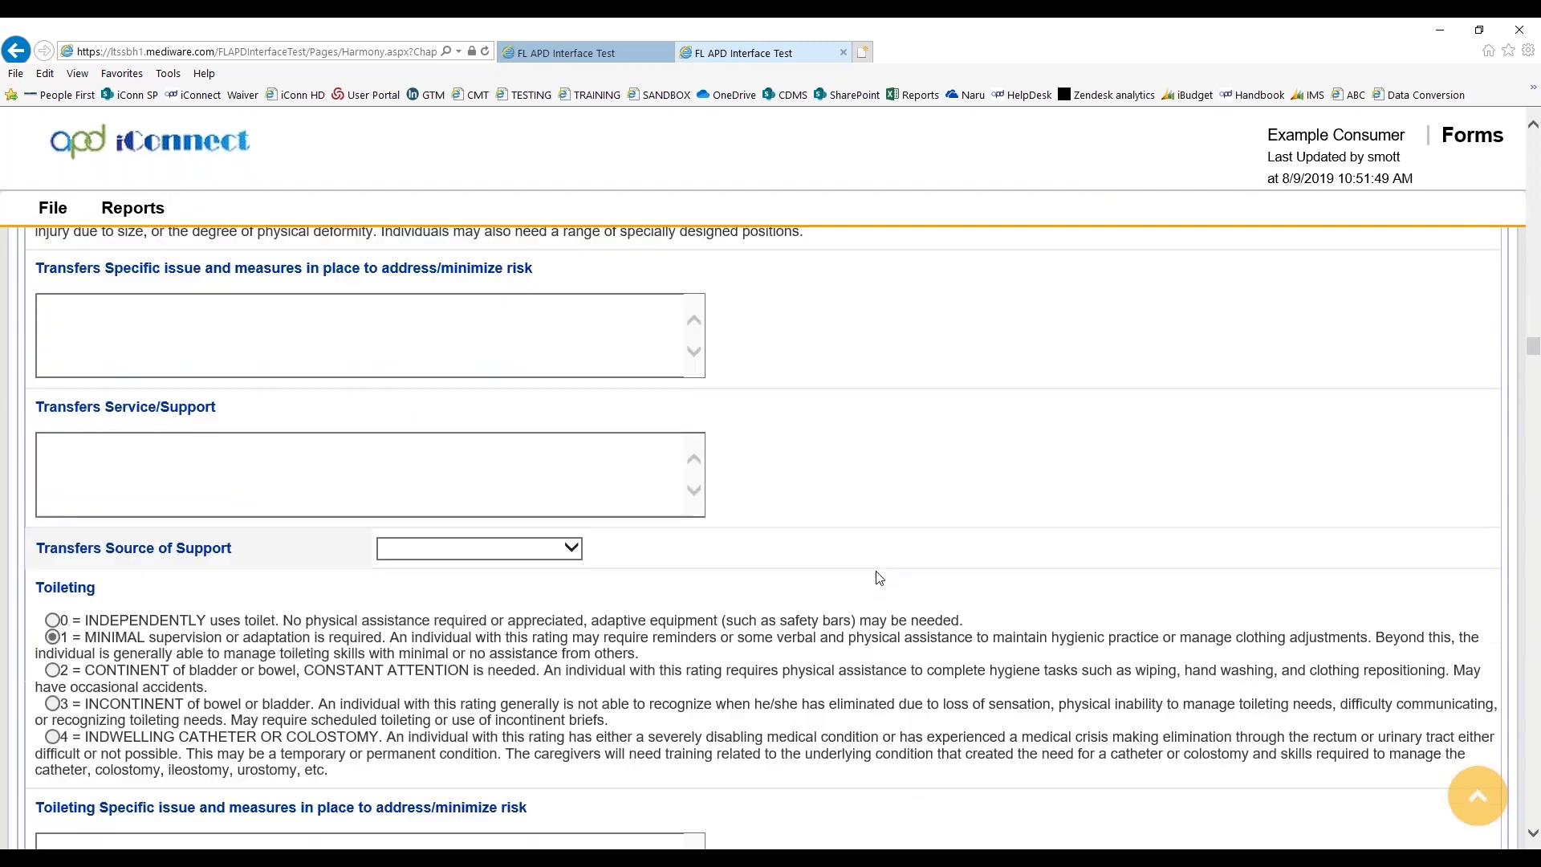
scroll(877, 578, down, 3)
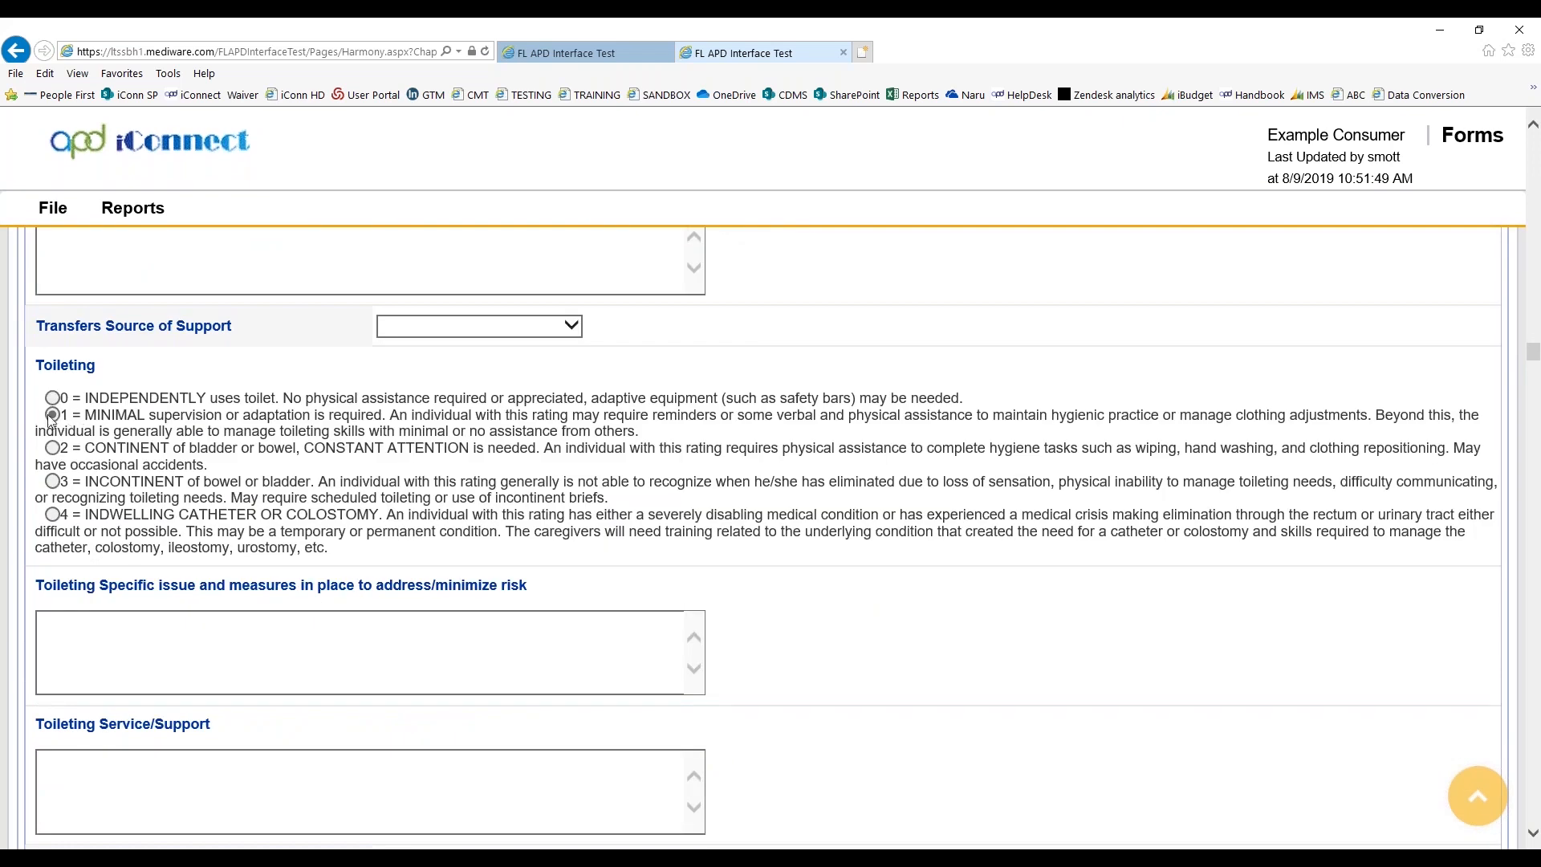
click(152, 626)
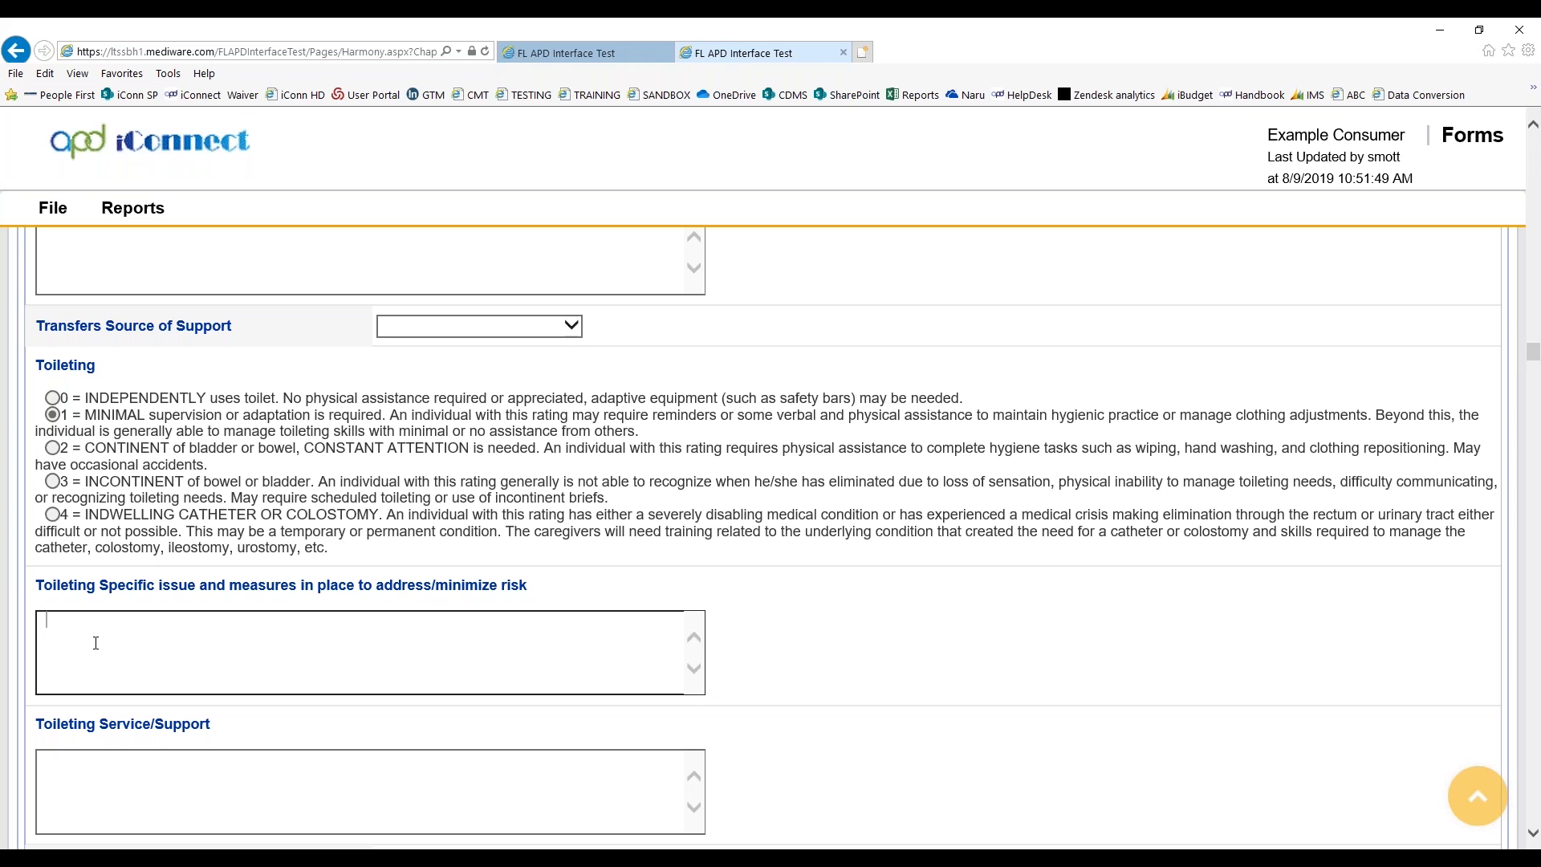
text(Detail regarding needs and how to address them)
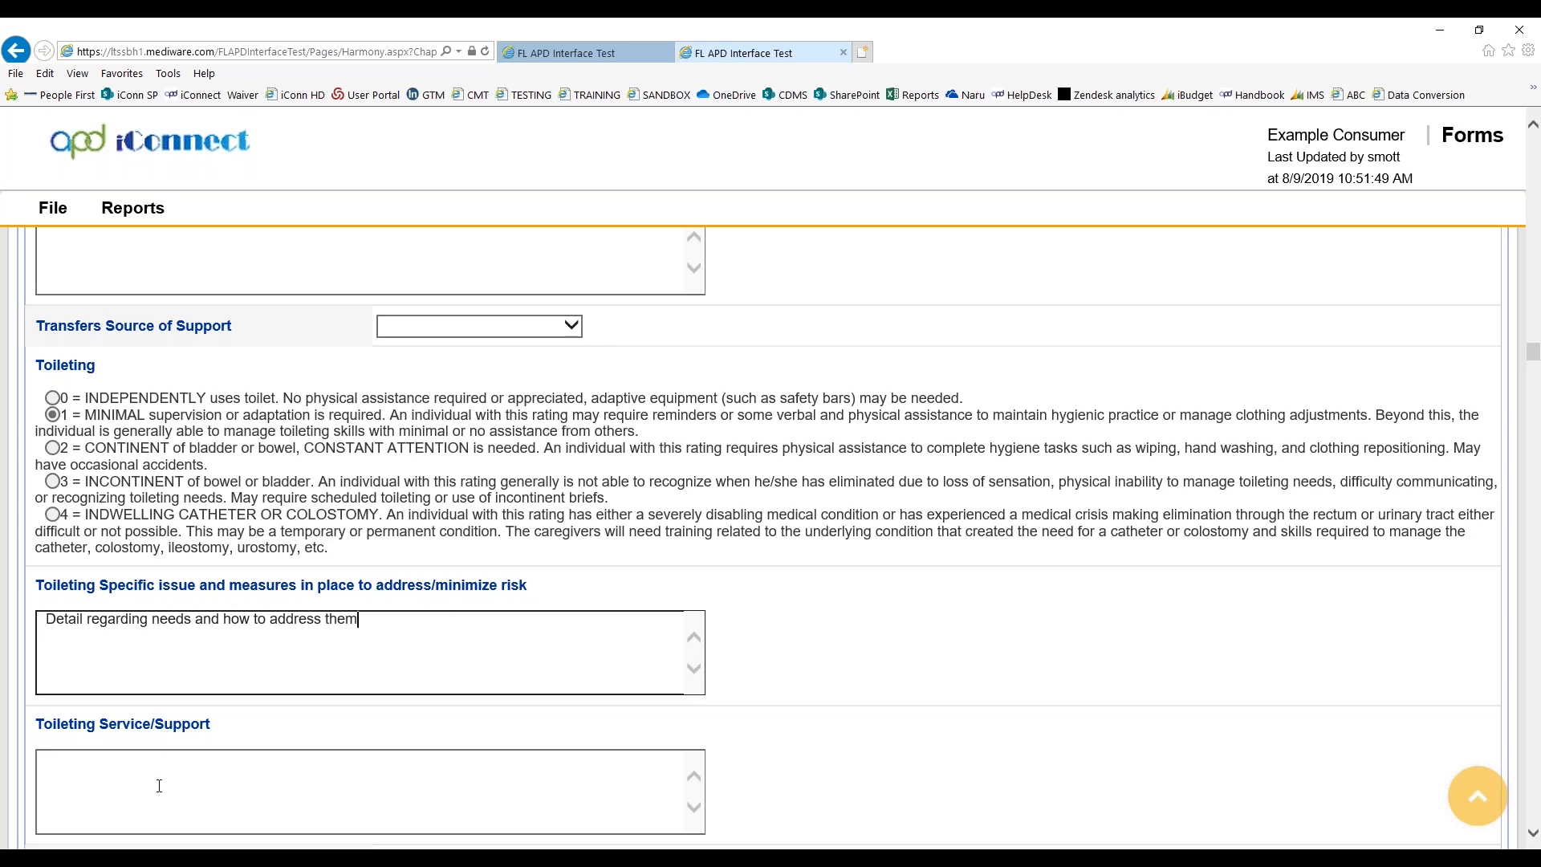
- Enter "Persona Supports provider reminds individual to wash hands after using the bathroom." as Toileting Service/Support and set its source of support to iBudget Waiver
click(159, 785)
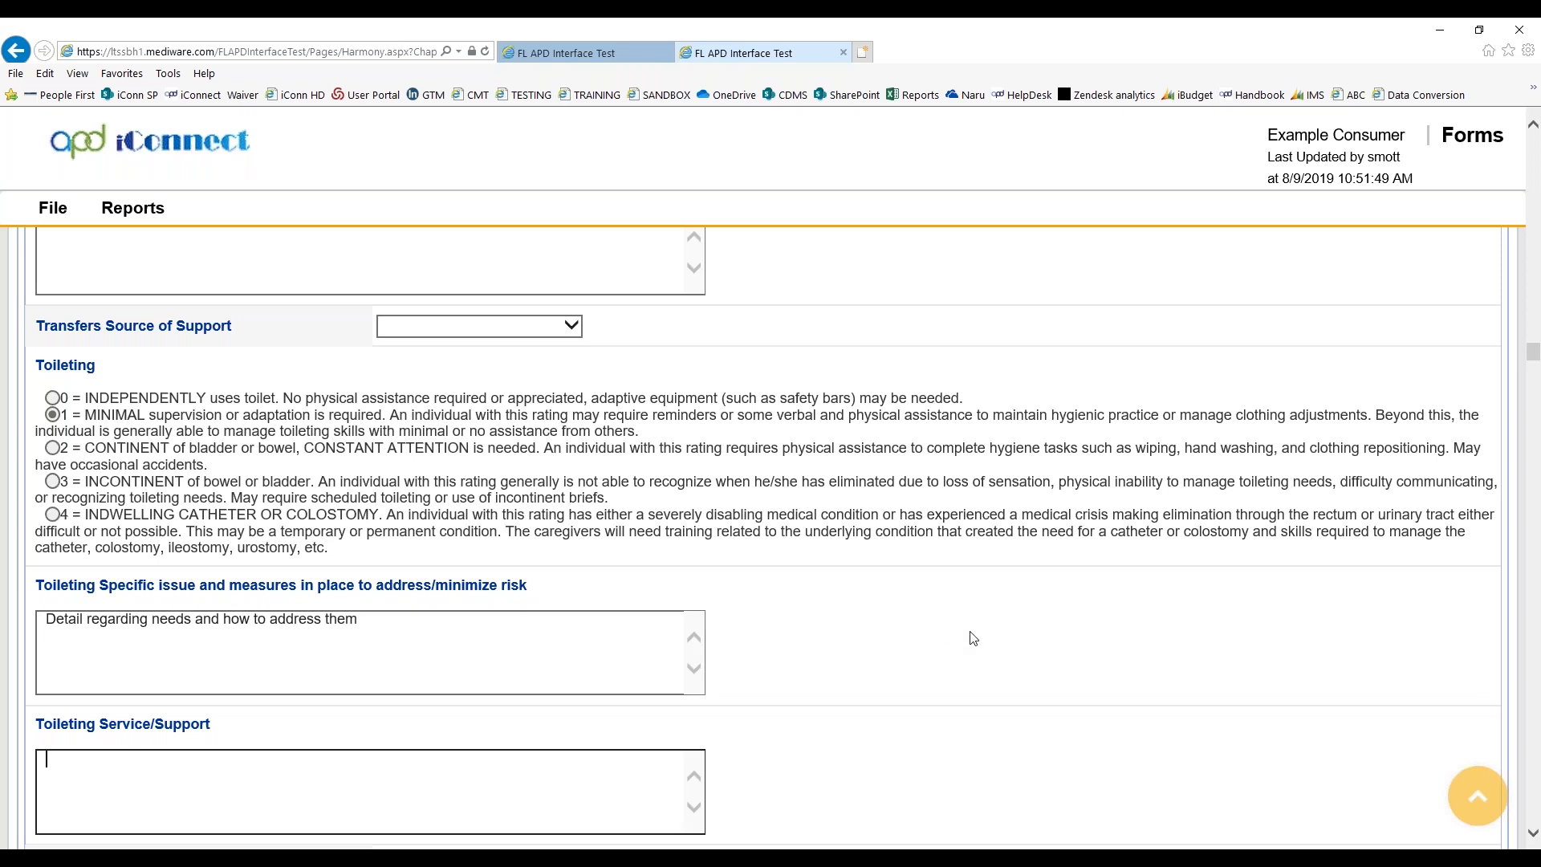
scroll(972, 638, down, 3)
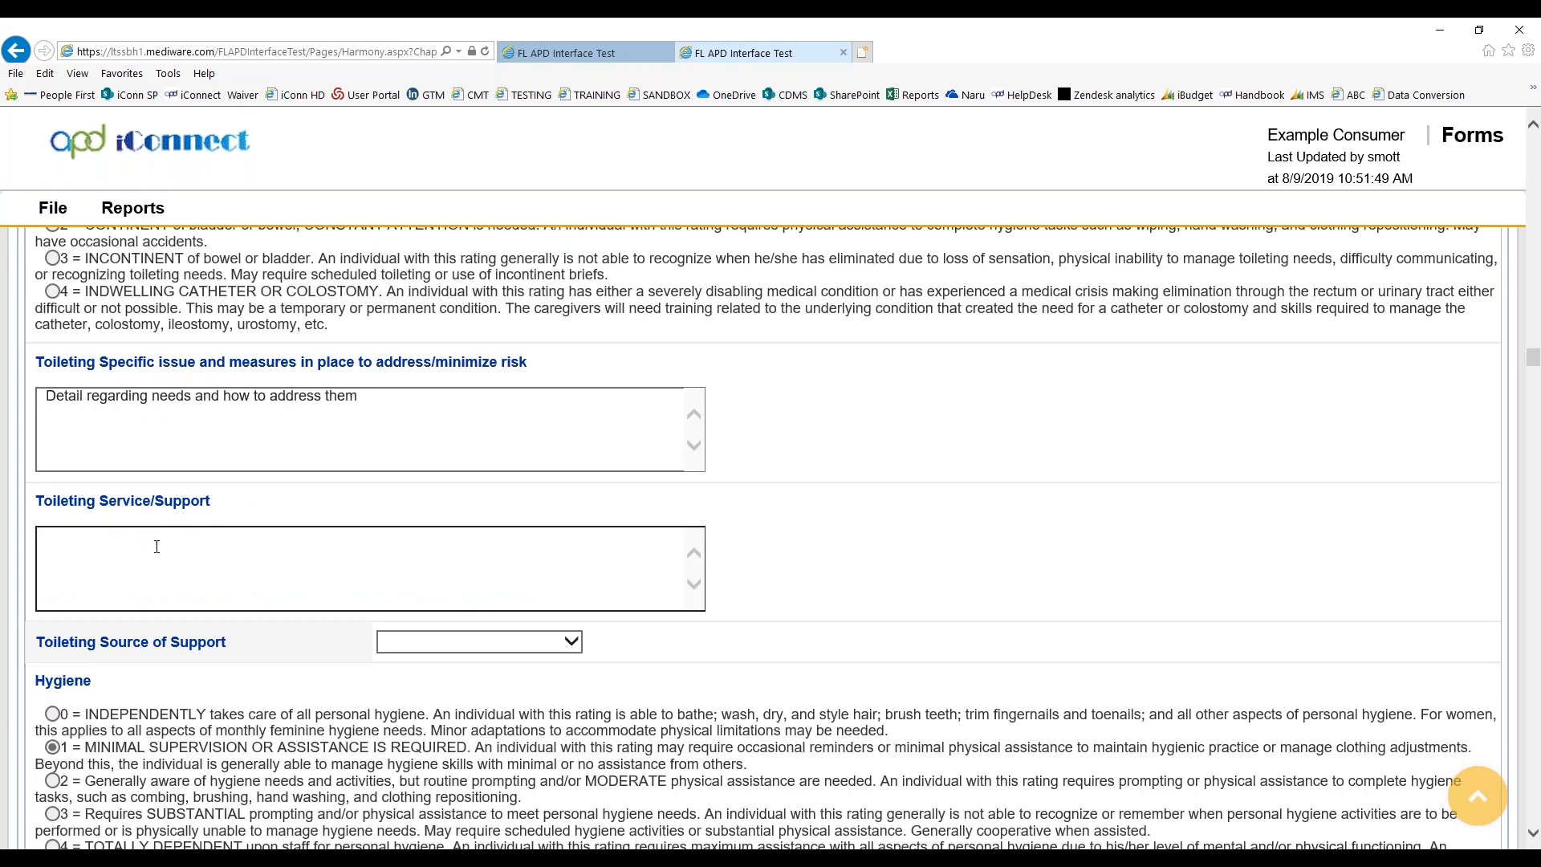
text(Persona Supports provider reminds)
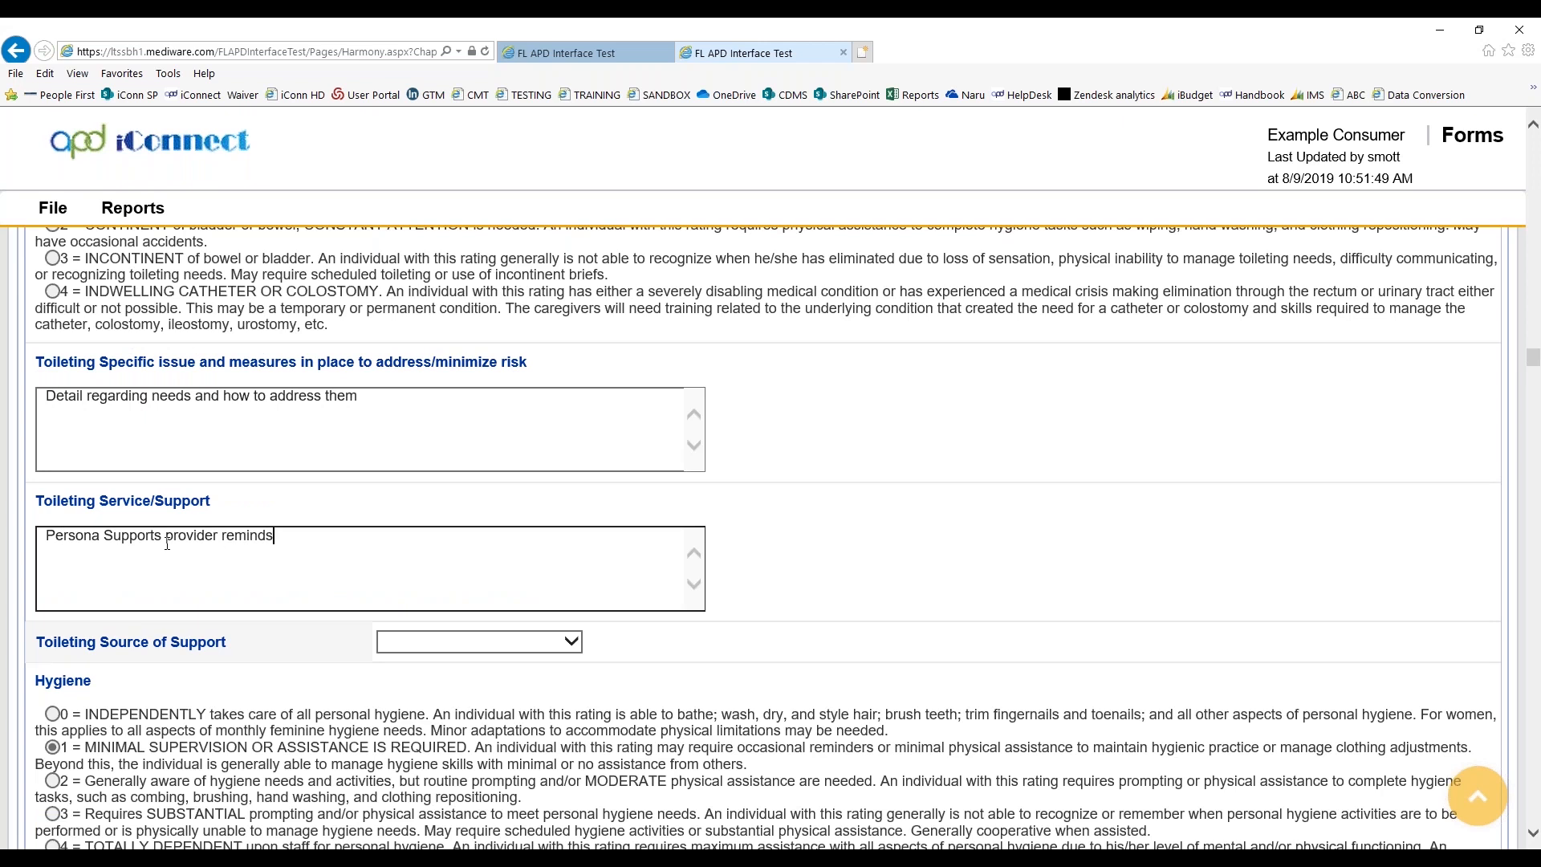
text( individual to wash hands)
key(BackSpace)
key(BackSpace)
text(nds after using the bathroom.)
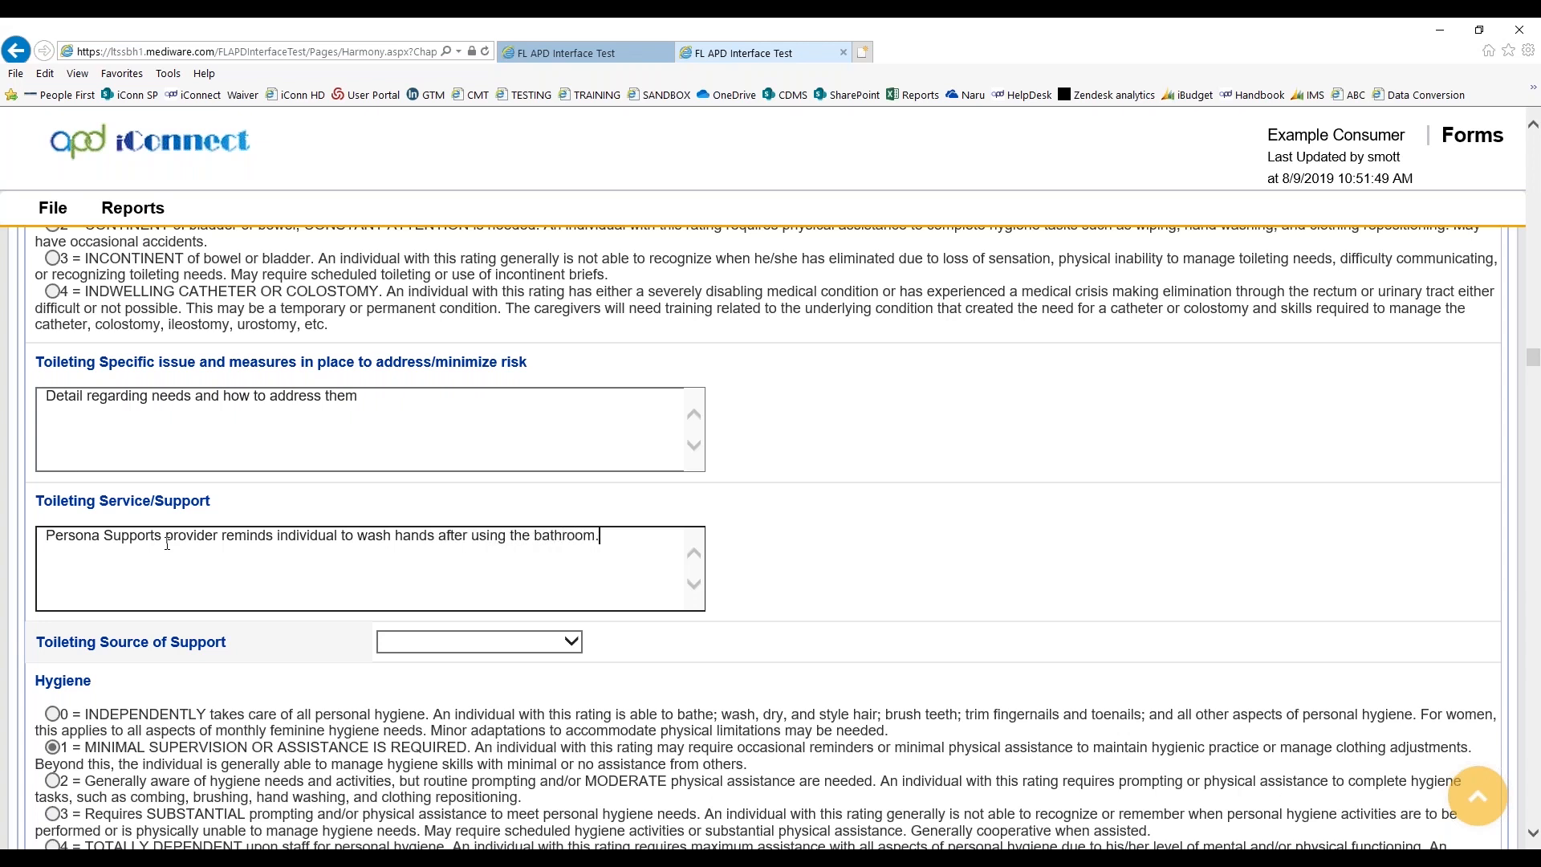
click(571, 642)
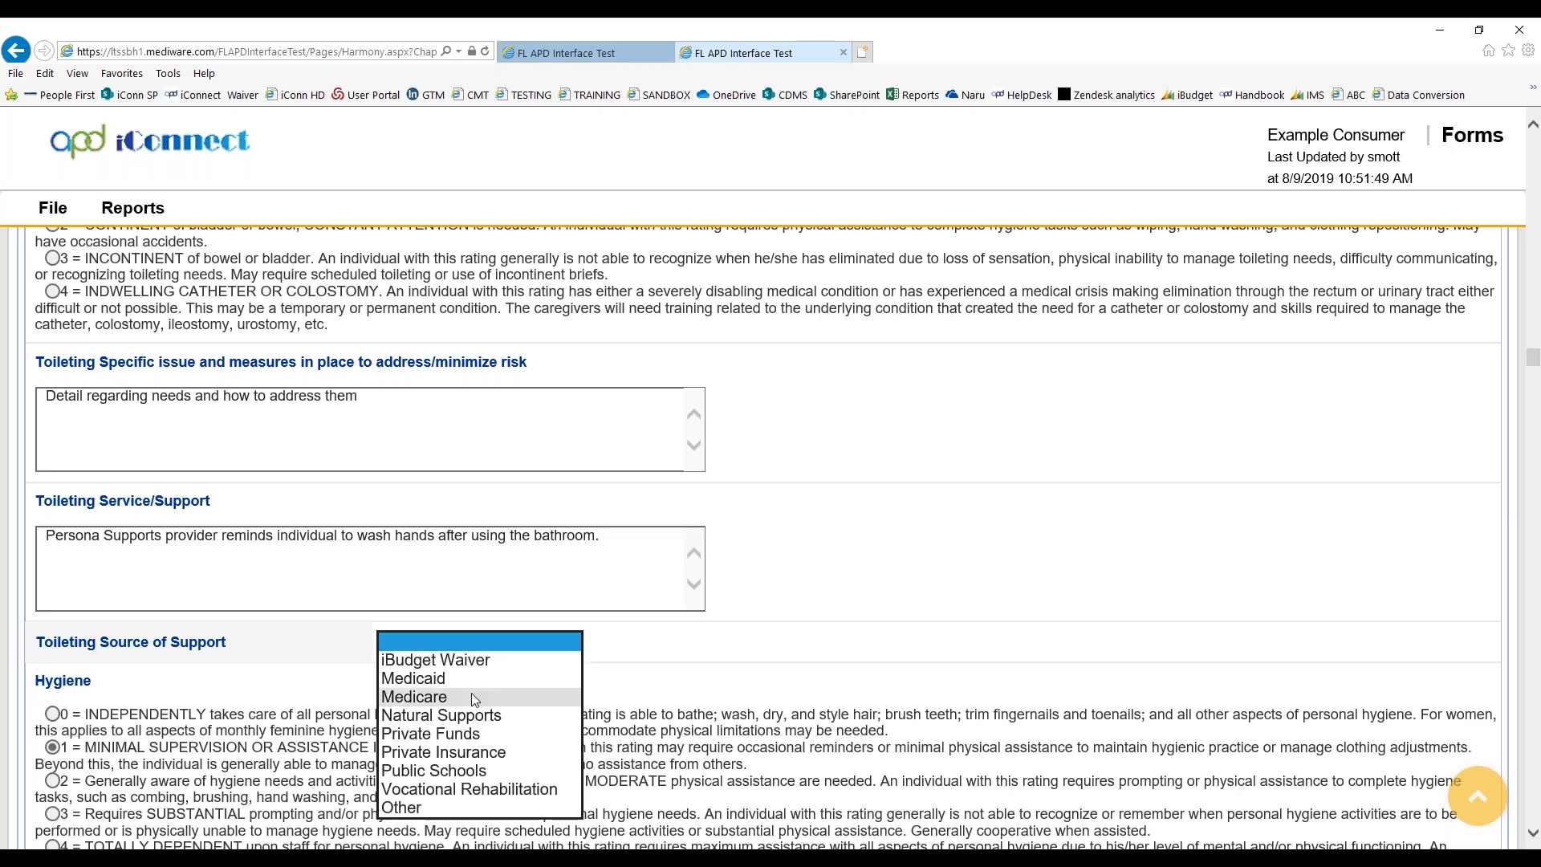
click(475, 659)
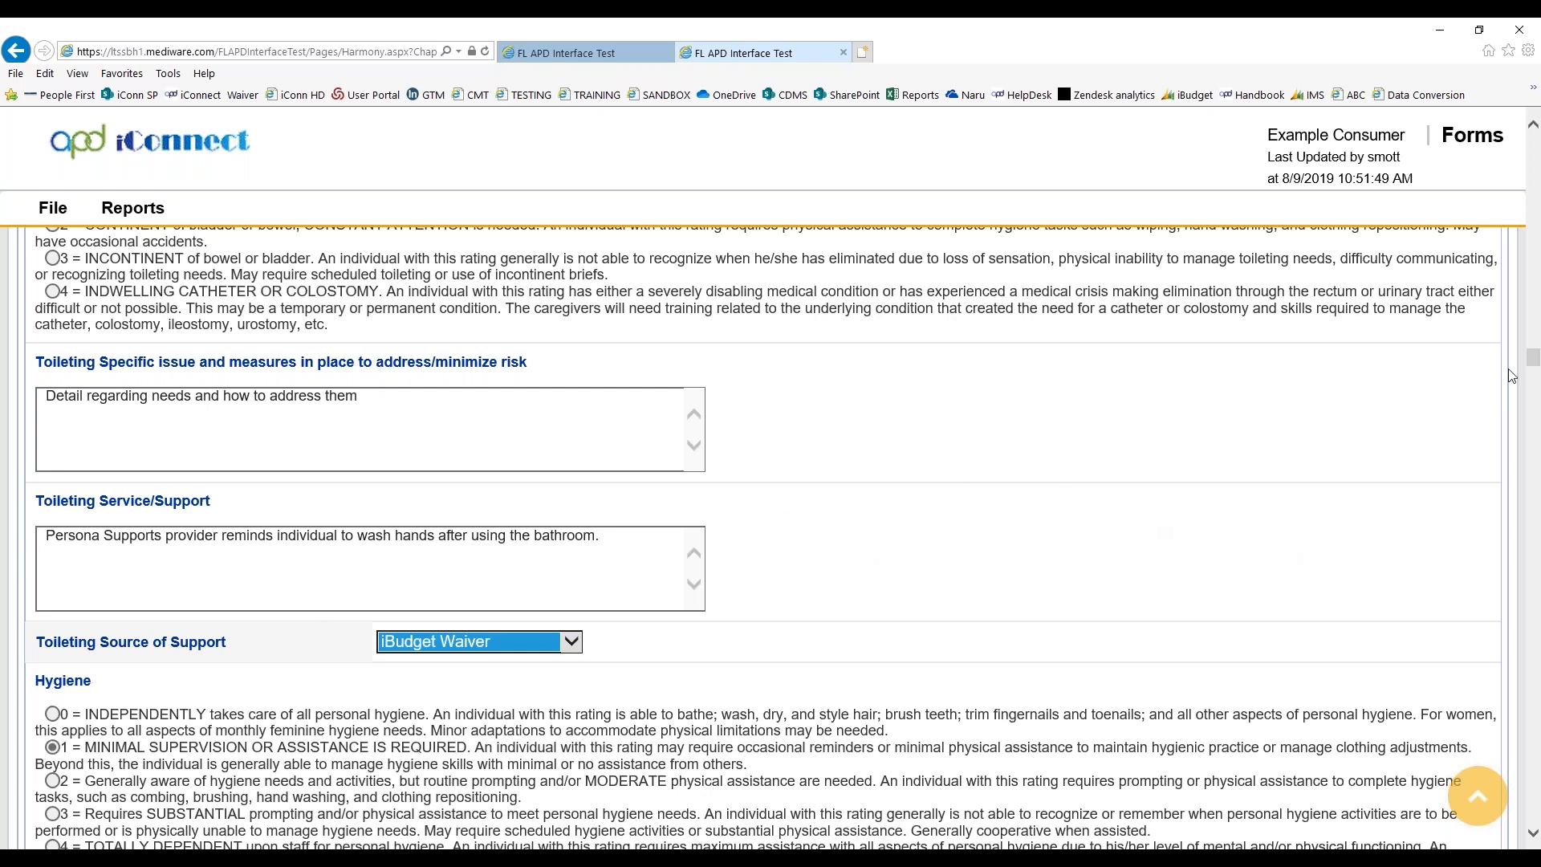
- Add the existing Prilosec and Regular Strength QPAP records to the Medications list under My Health and save the form
drag(1533, 363, 1494, 536)
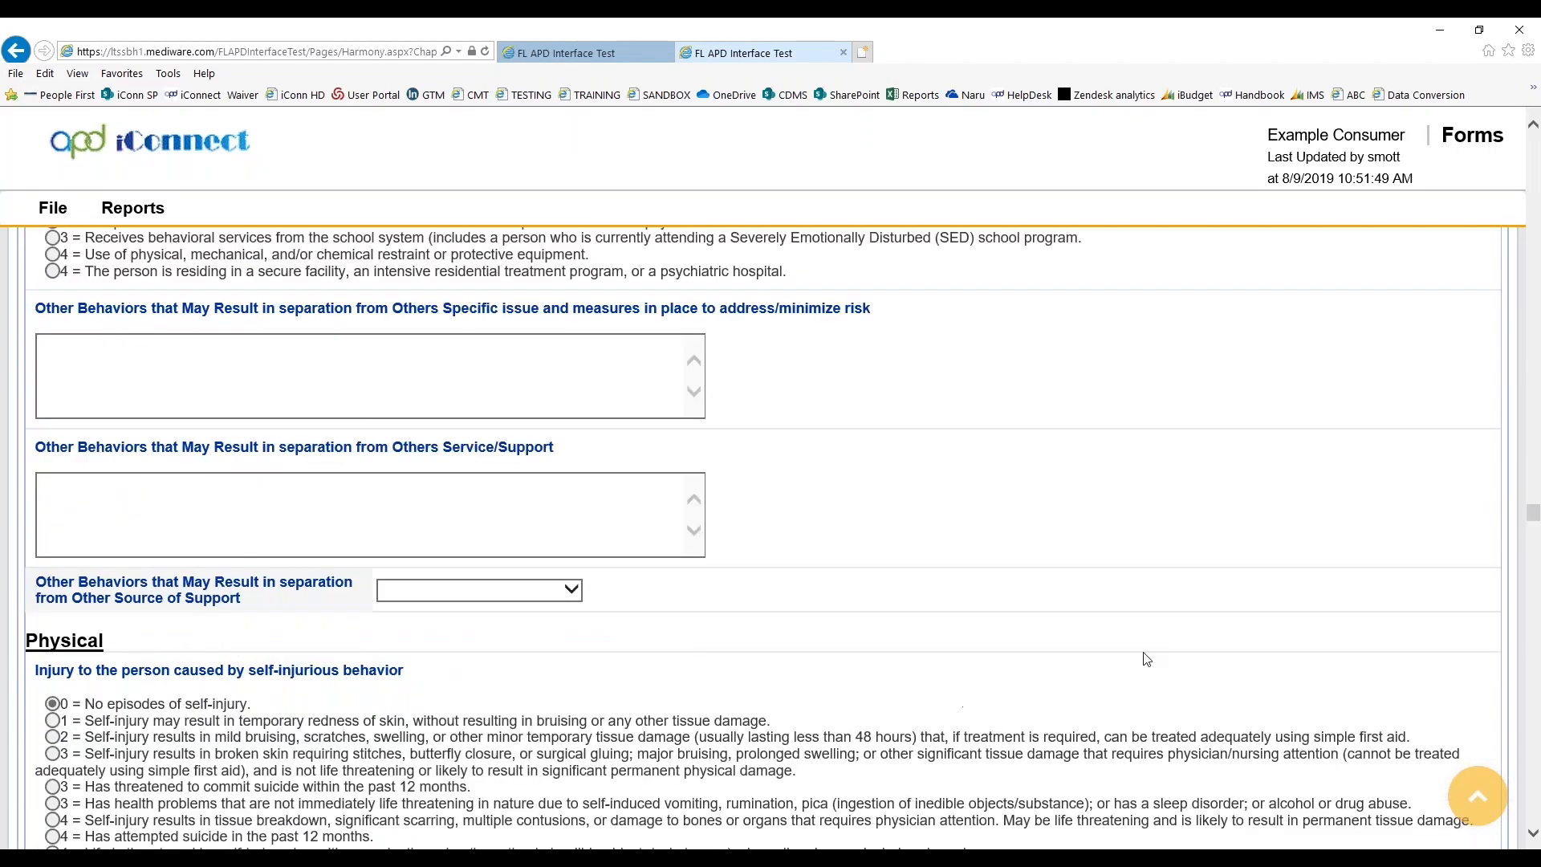
drag(1533, 518, 1532, 714)
scroll(1502, 674, down, 8)
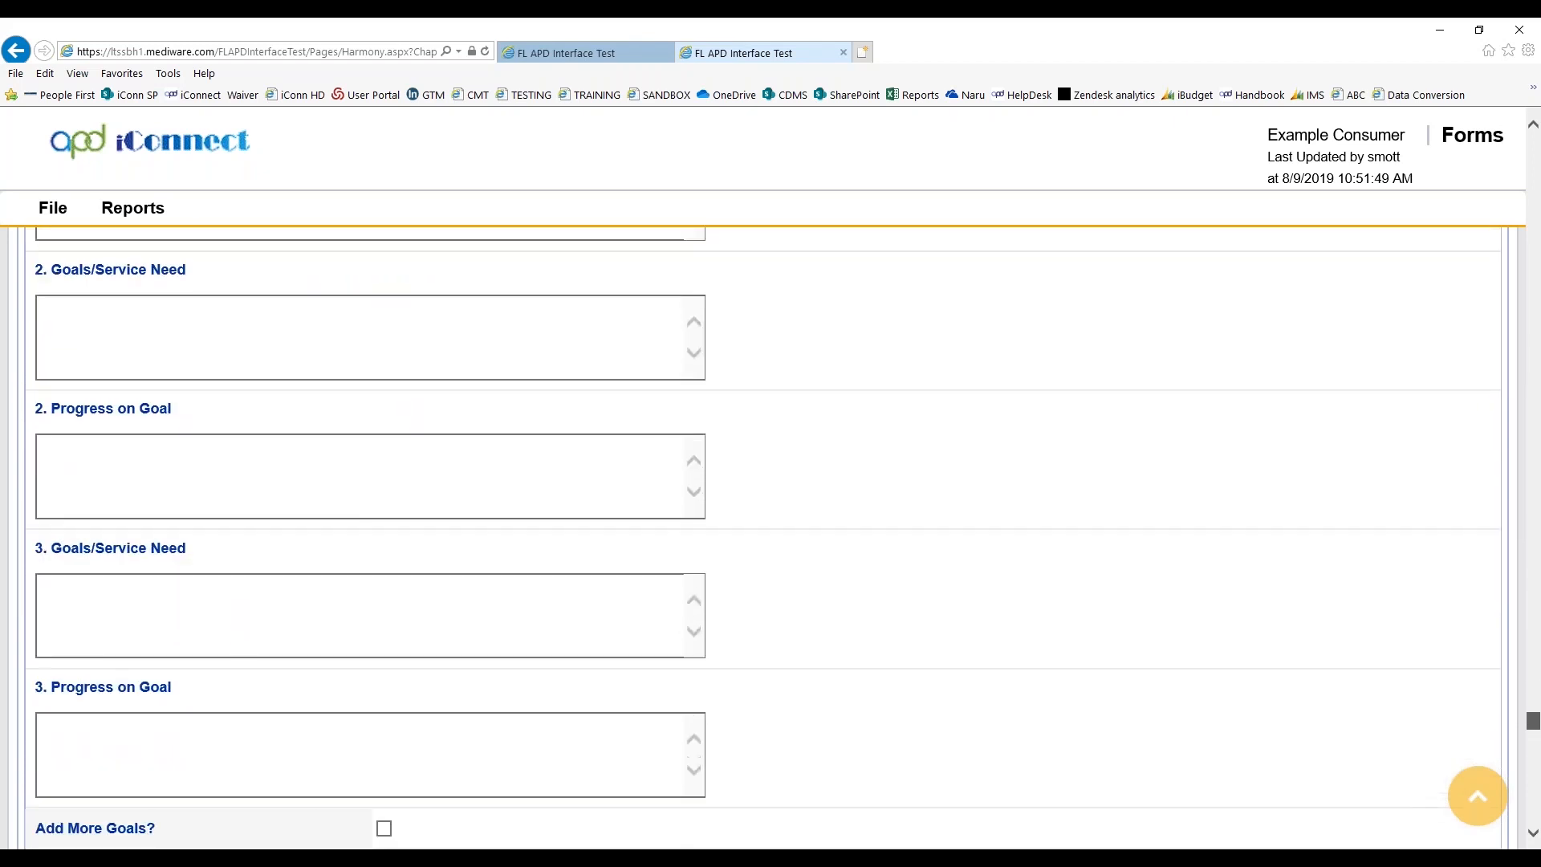
scroll(1500, 674, down, 10)
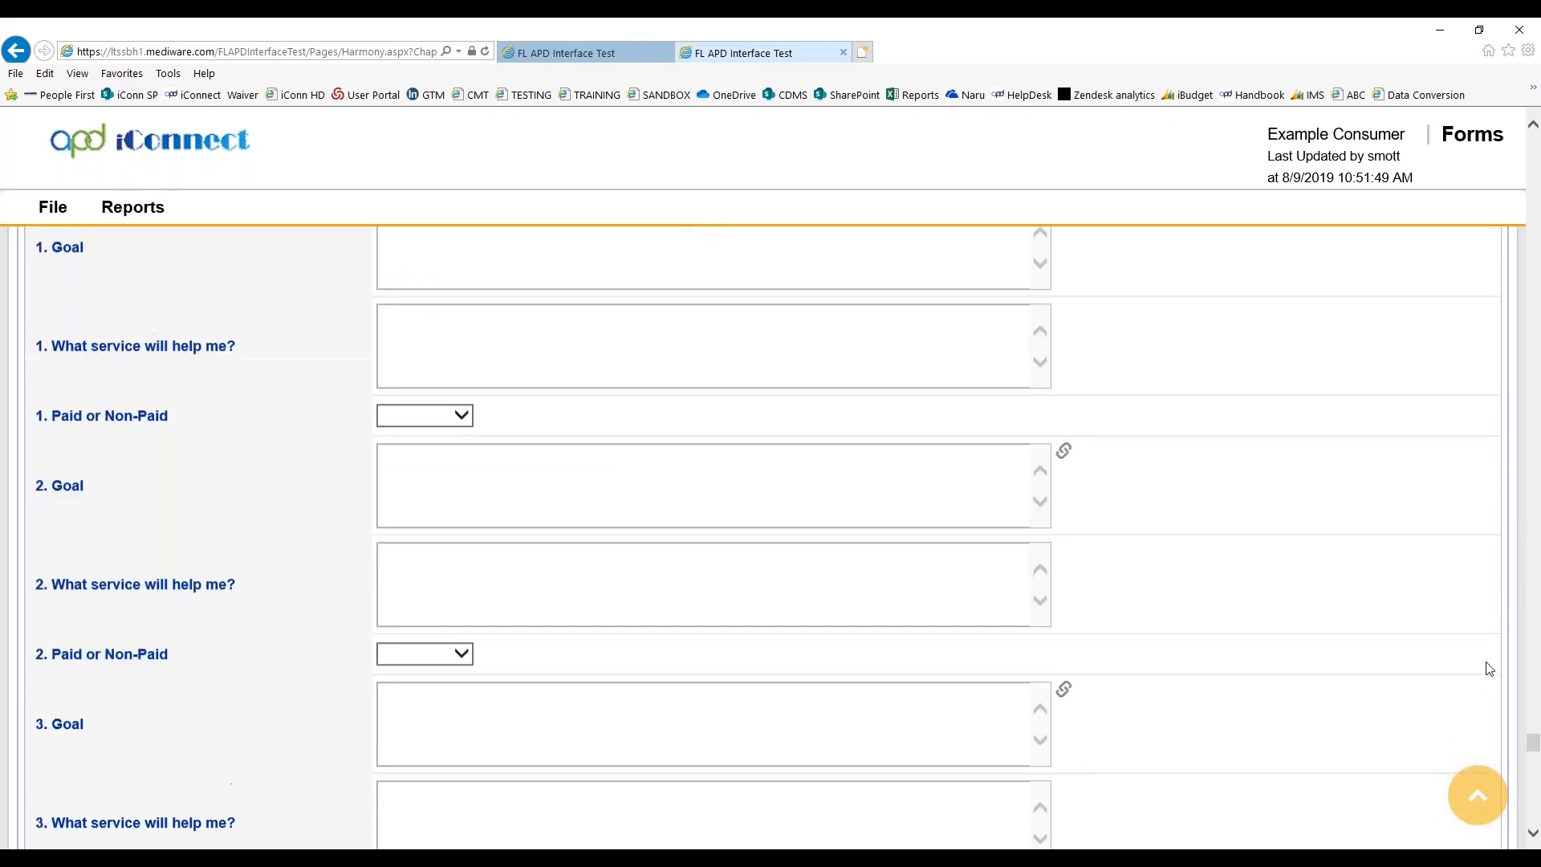
scroll(1475, 672, down, 6)
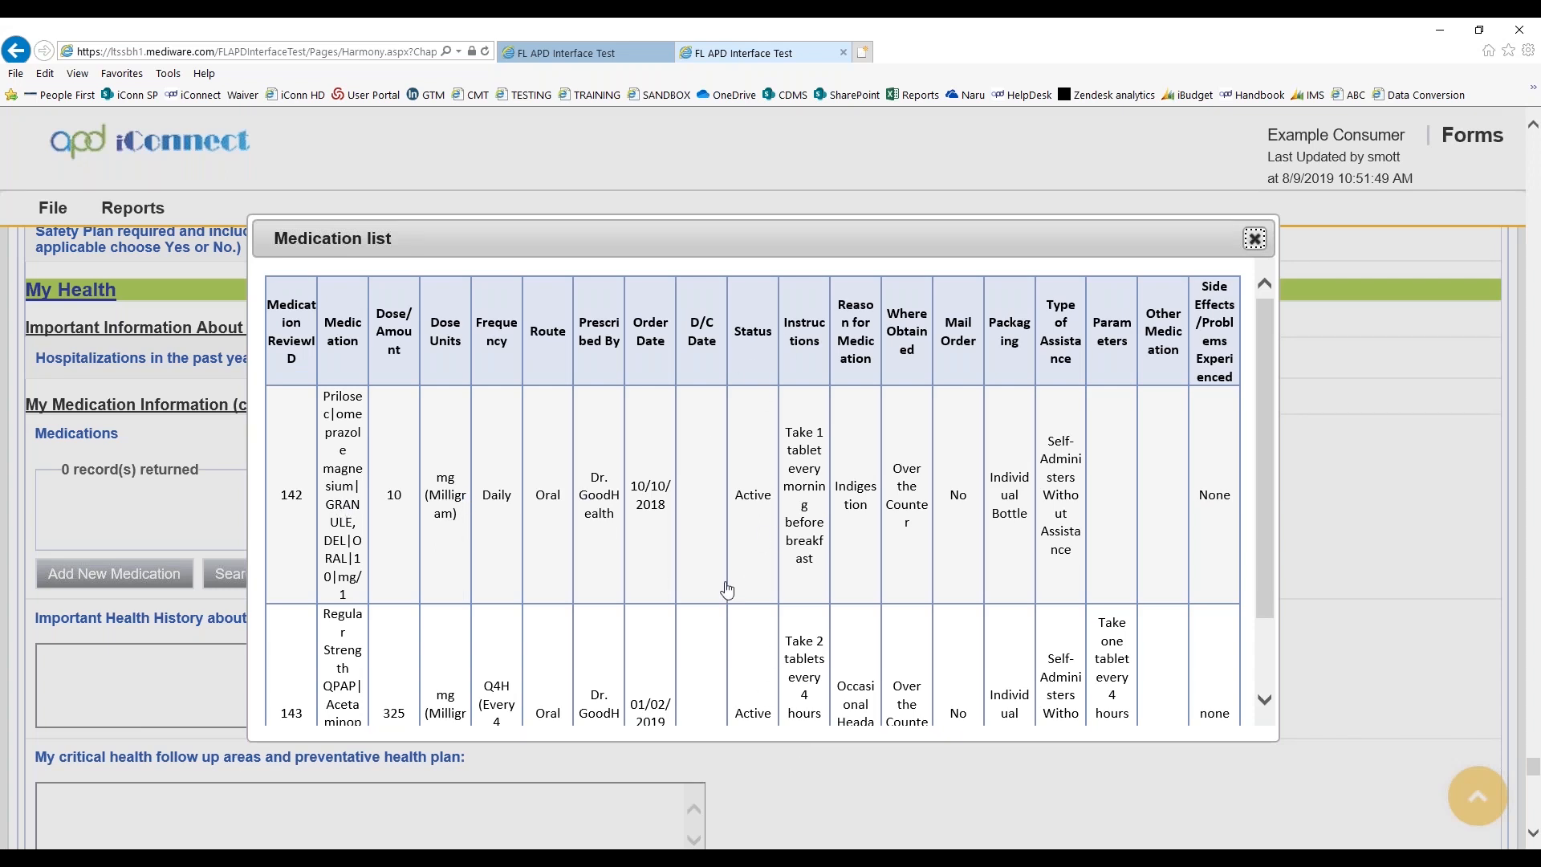
click(362, 528)
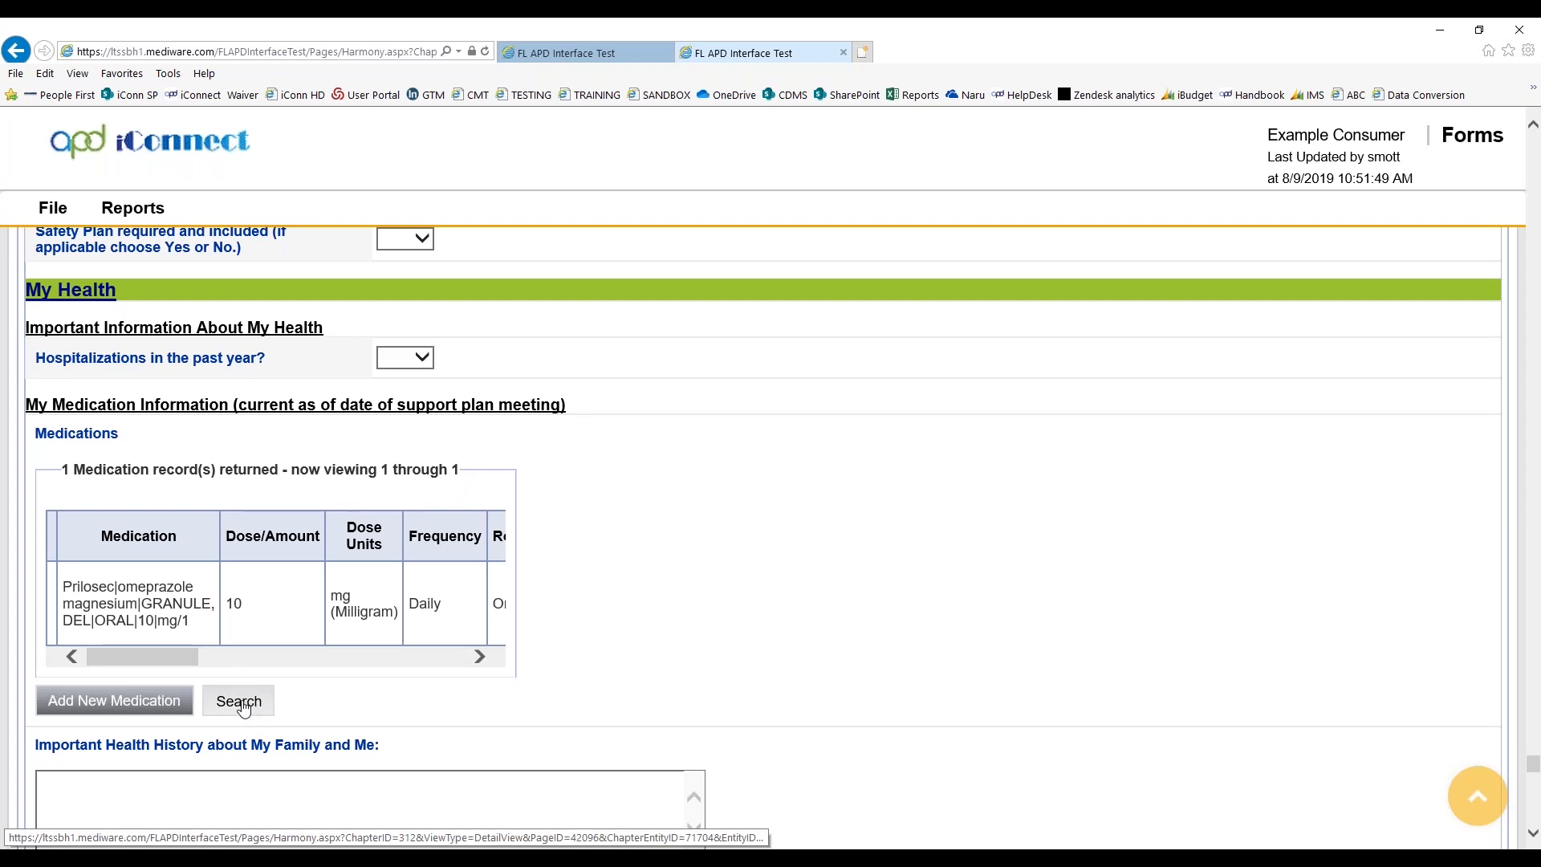
click(241, 703)
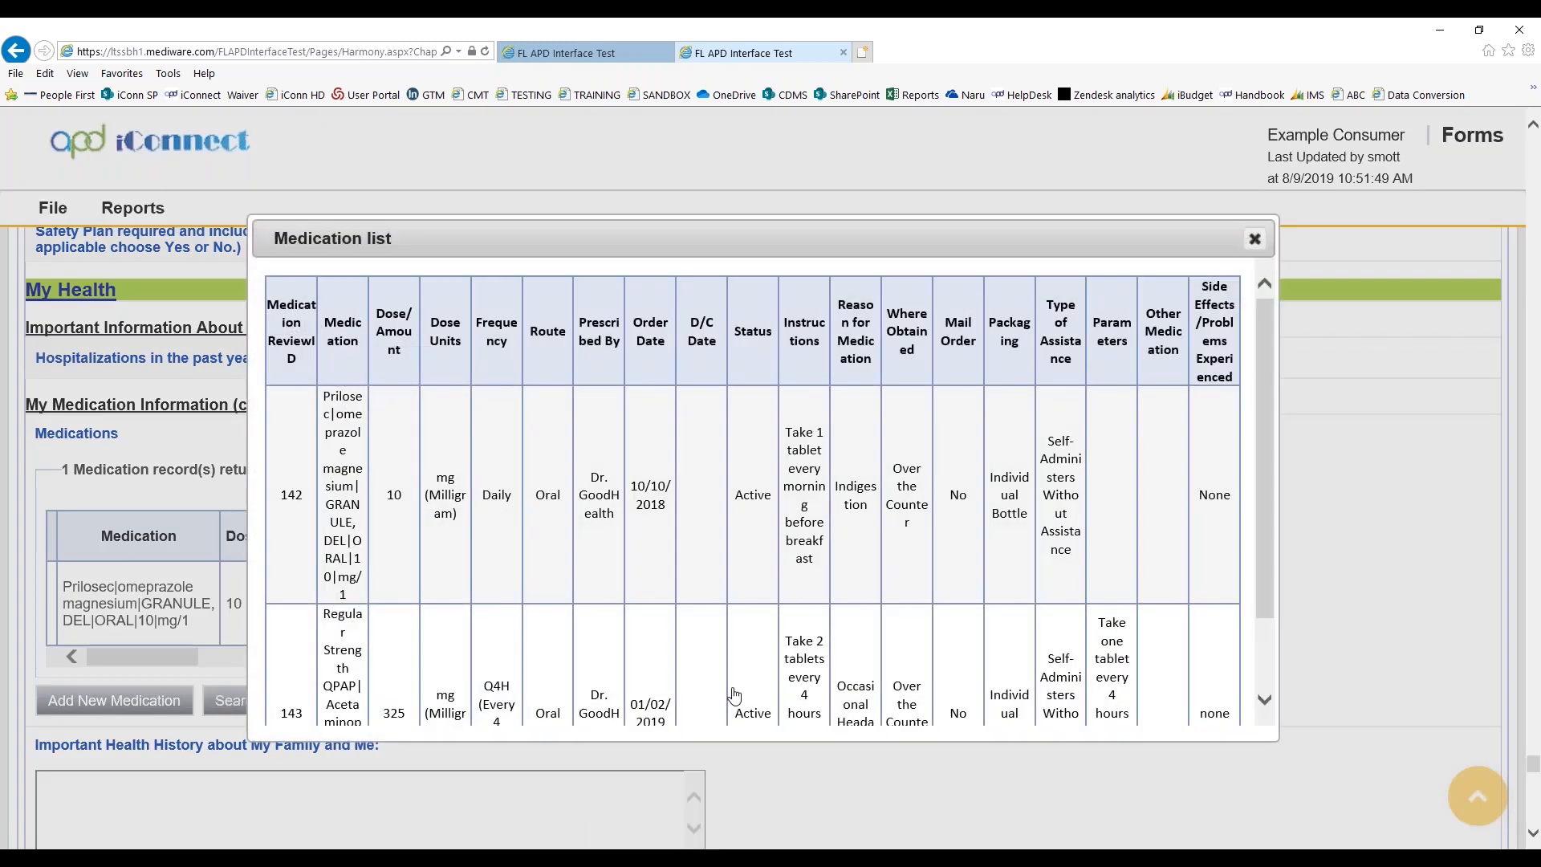
click(734, 695)
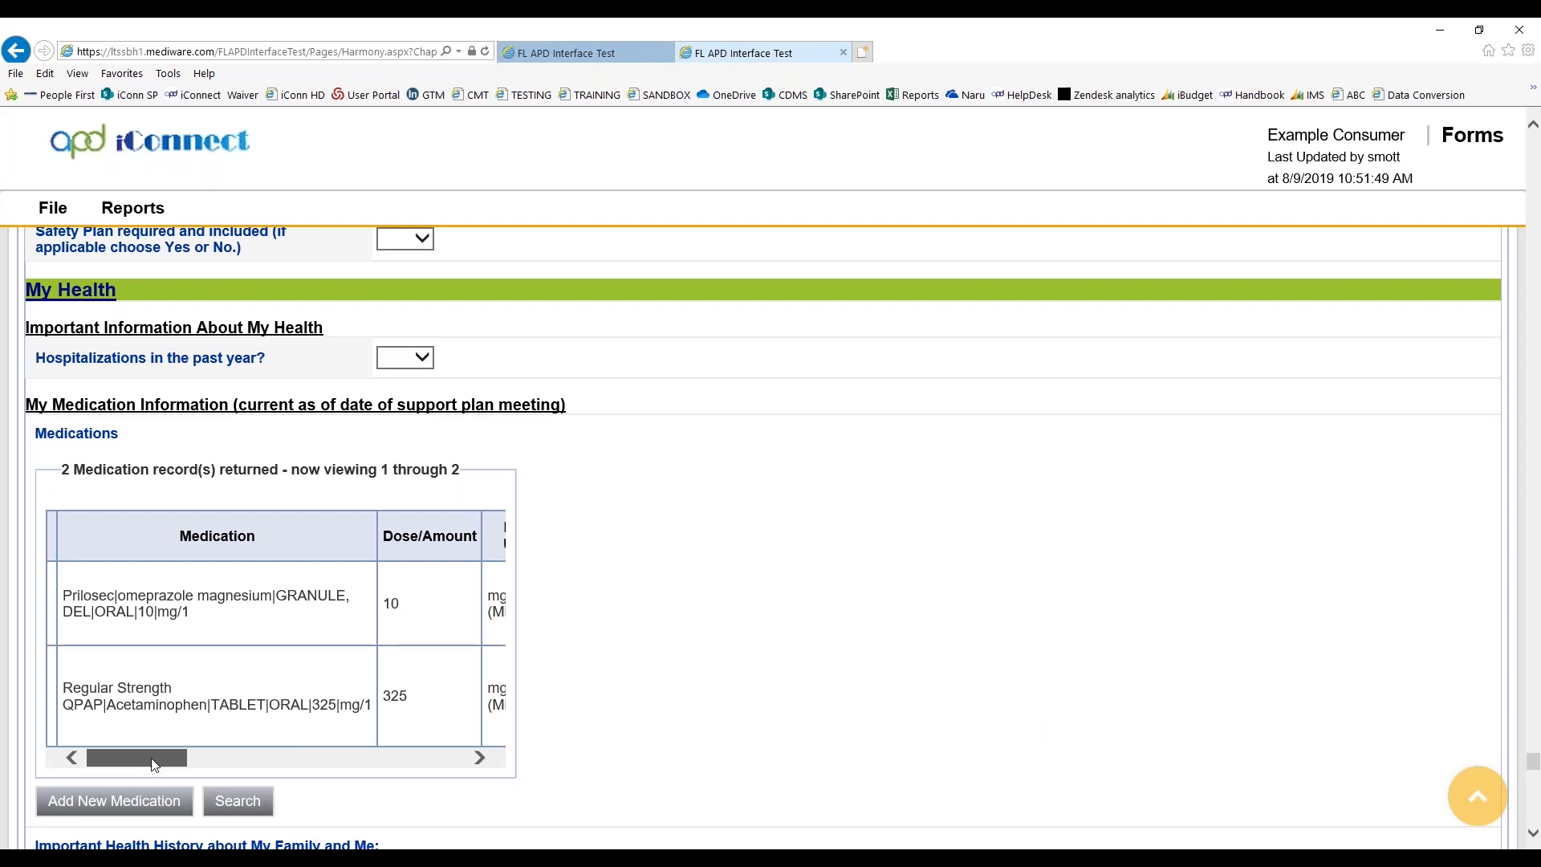
drag(155, 764, 398, 749)
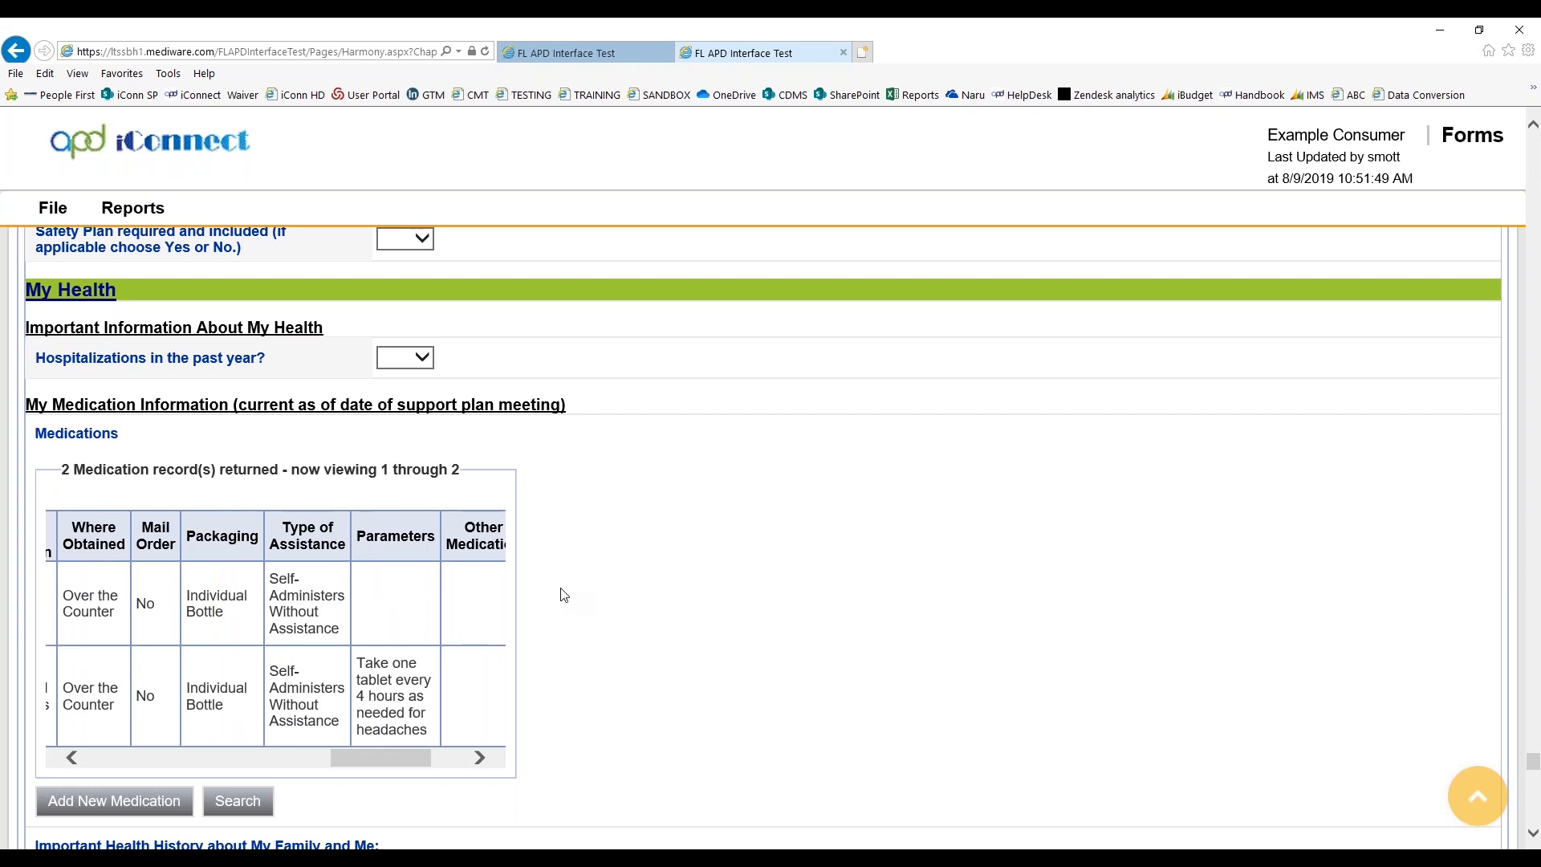
click(53, 208)
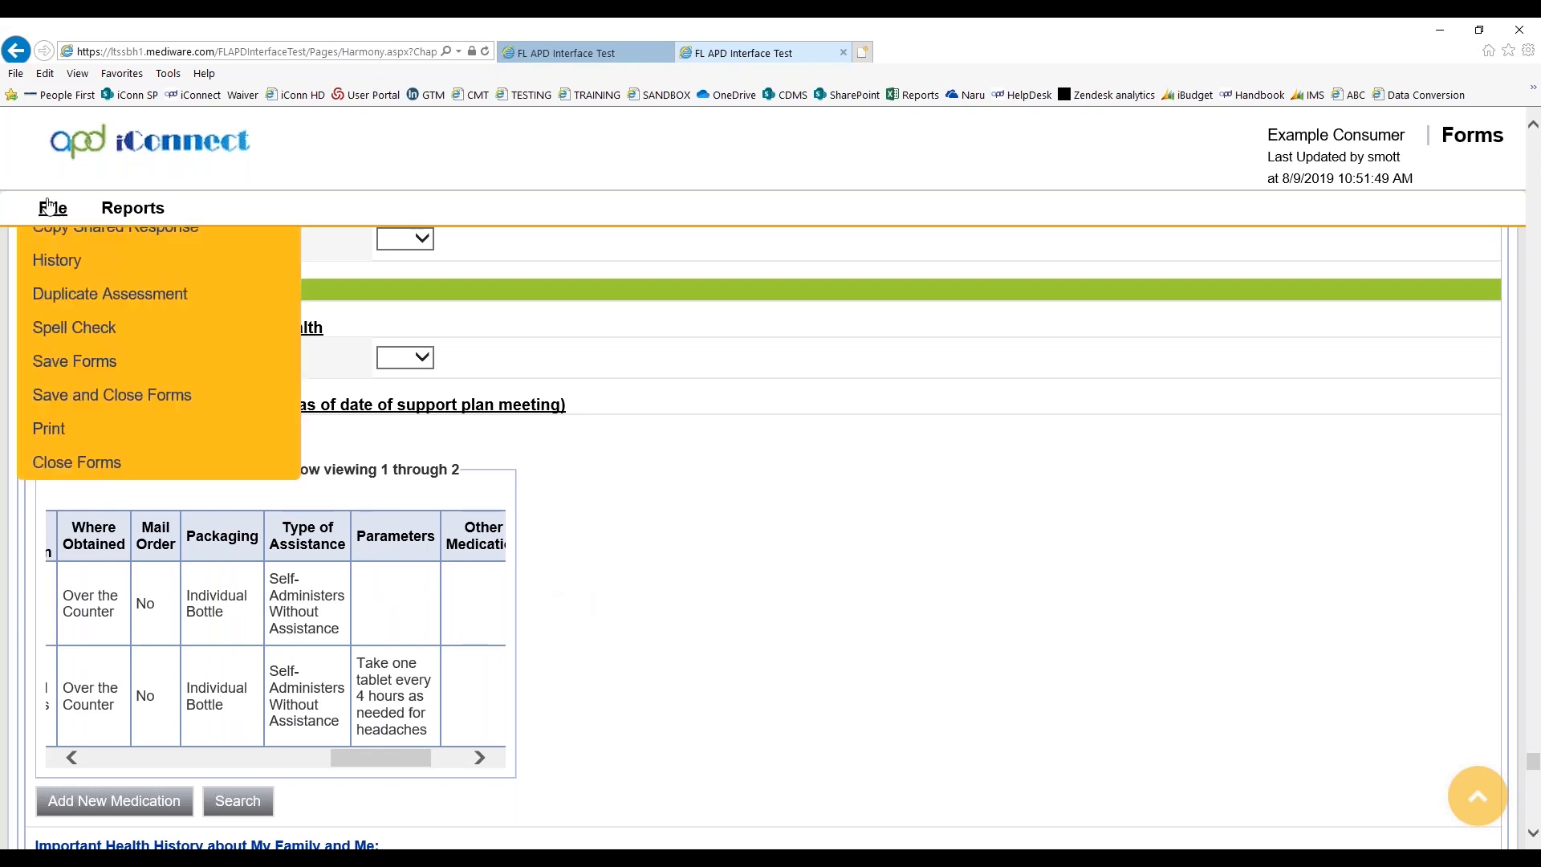
click(46, 379)
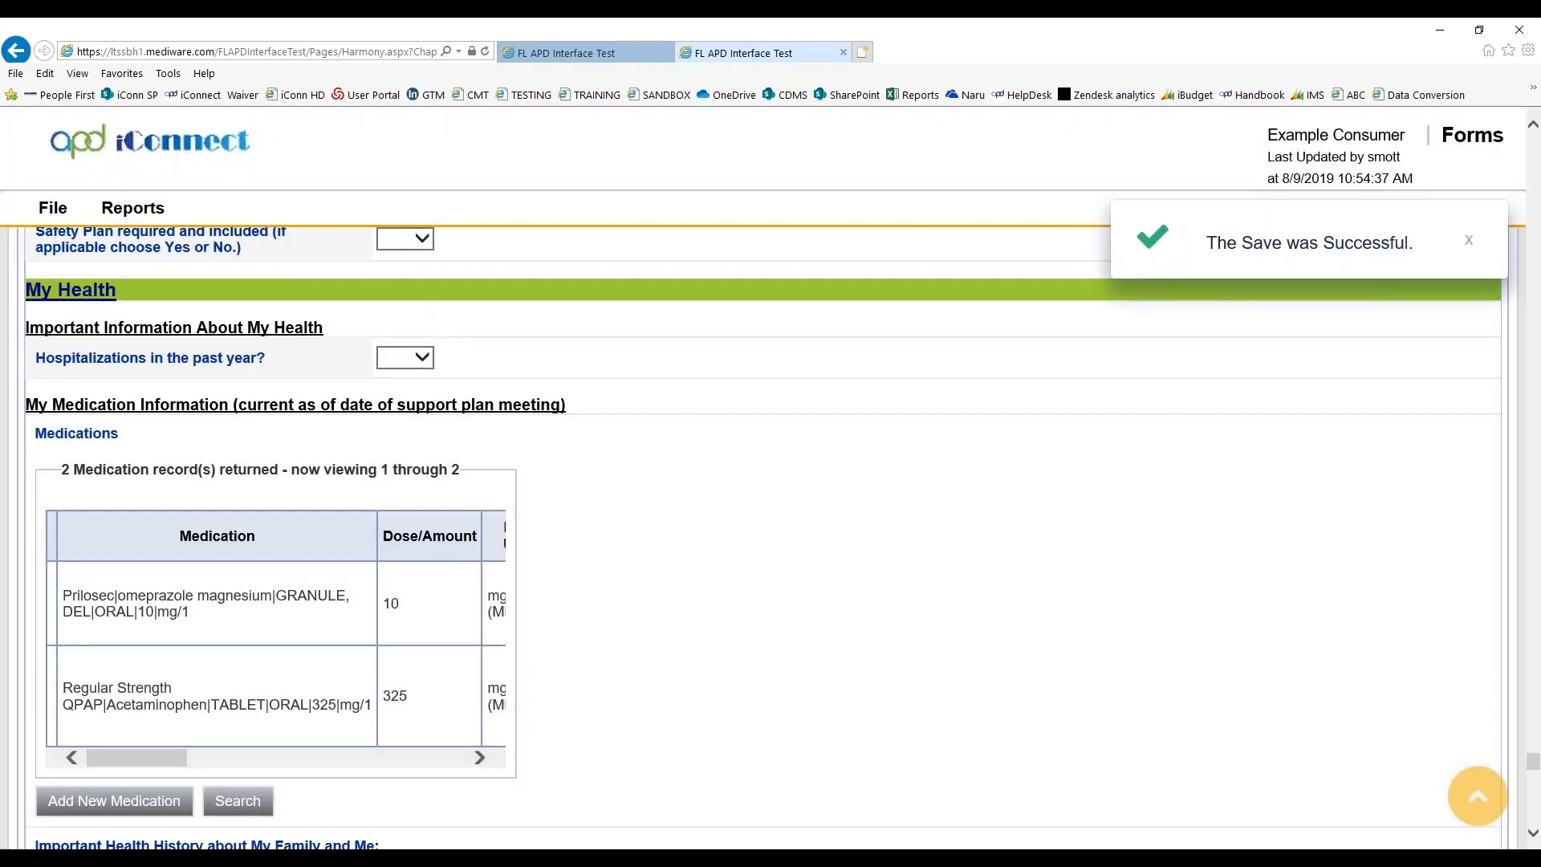
- Generate the Person Centered Support Plan report and review its sections through the end of page 1
click(130, 210)
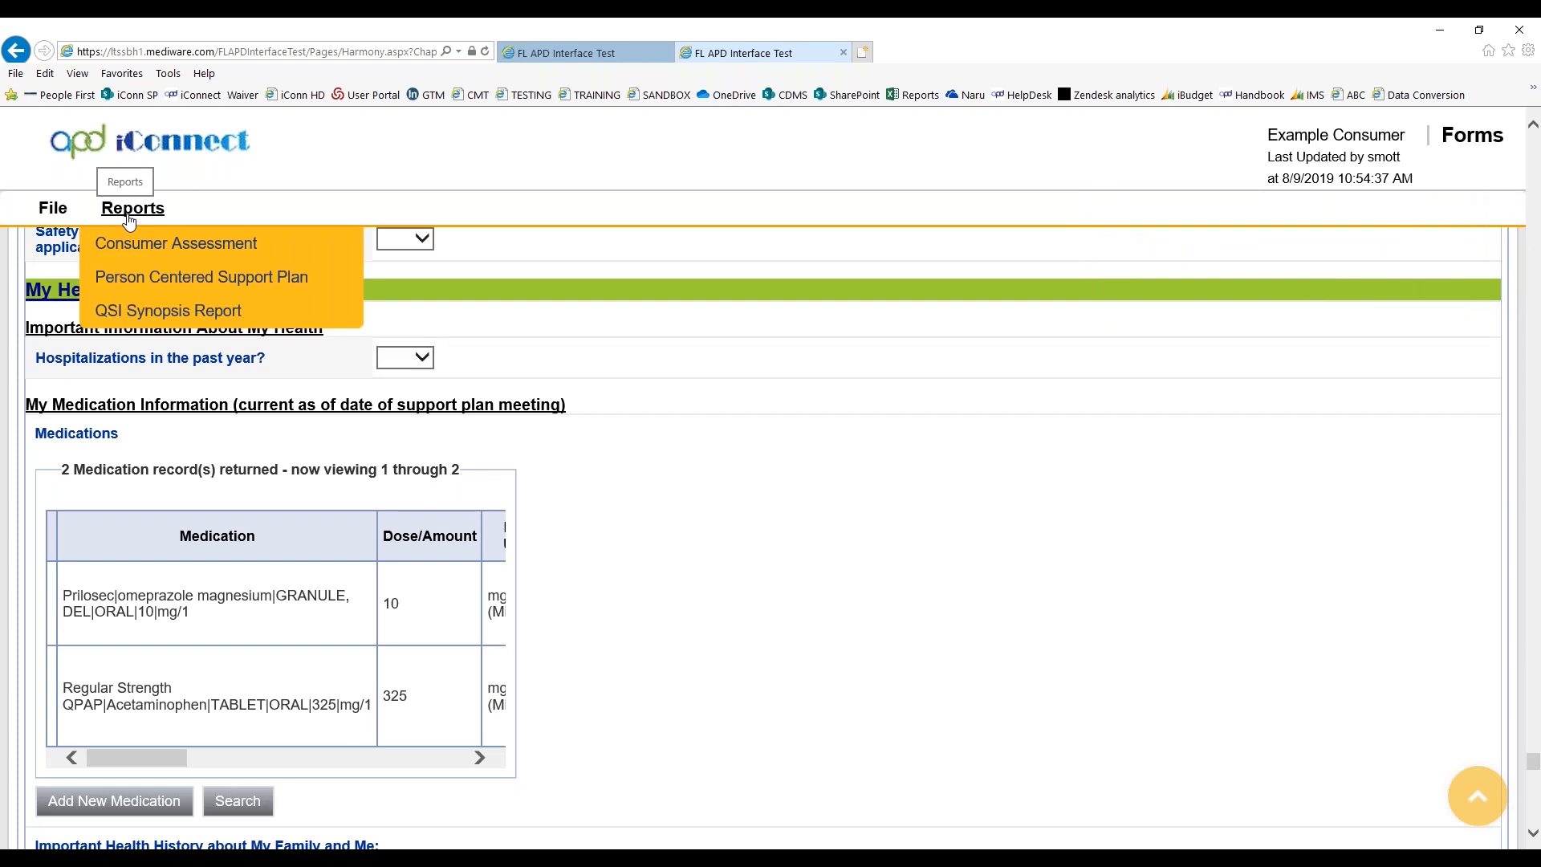
click(153, 279)
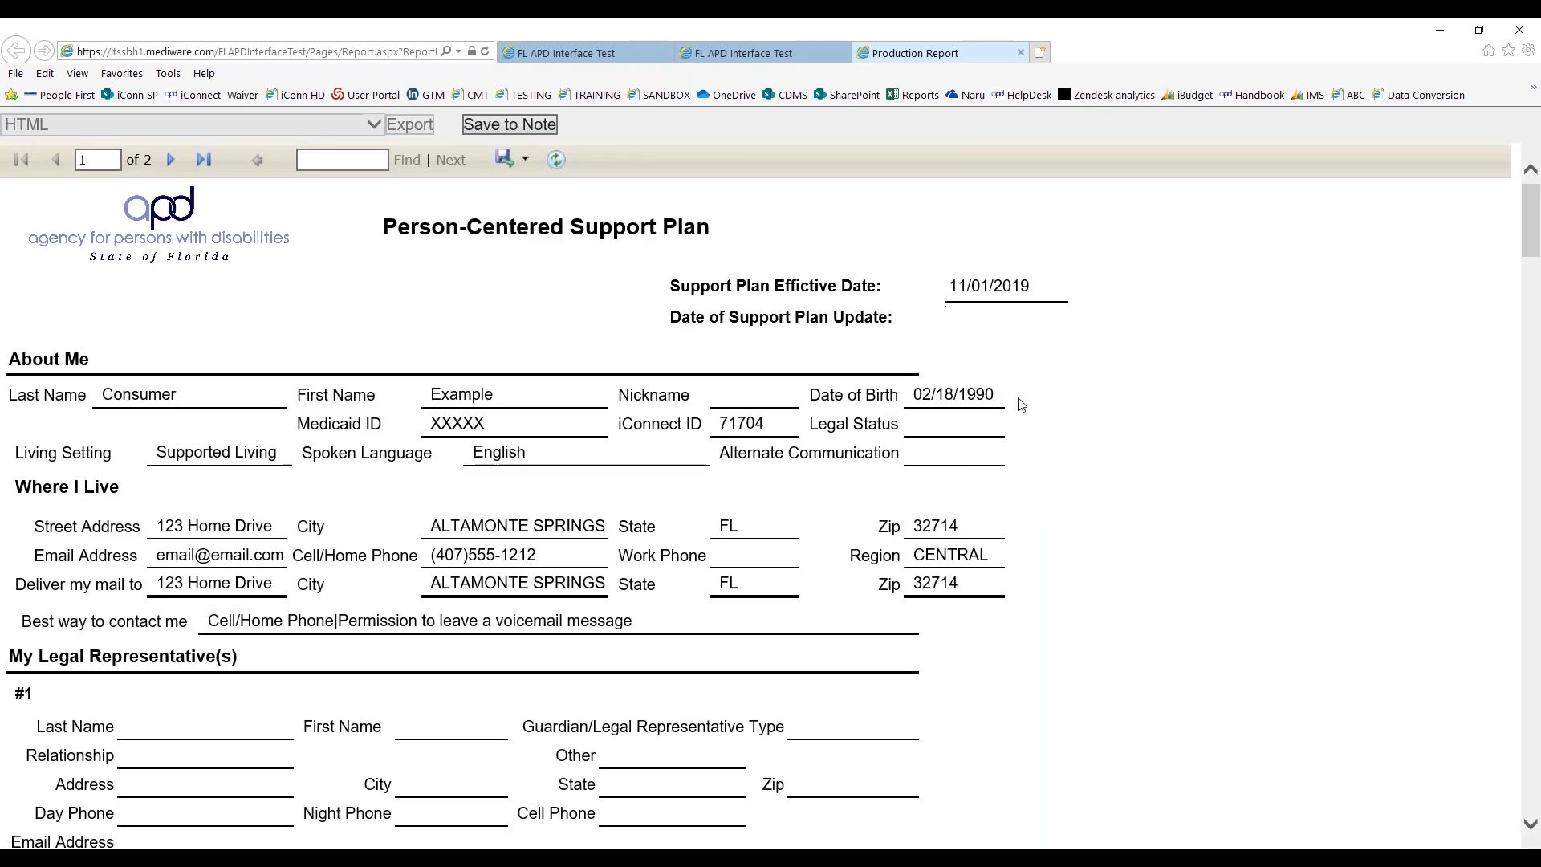
drag(1535, 224, 1535, 325)
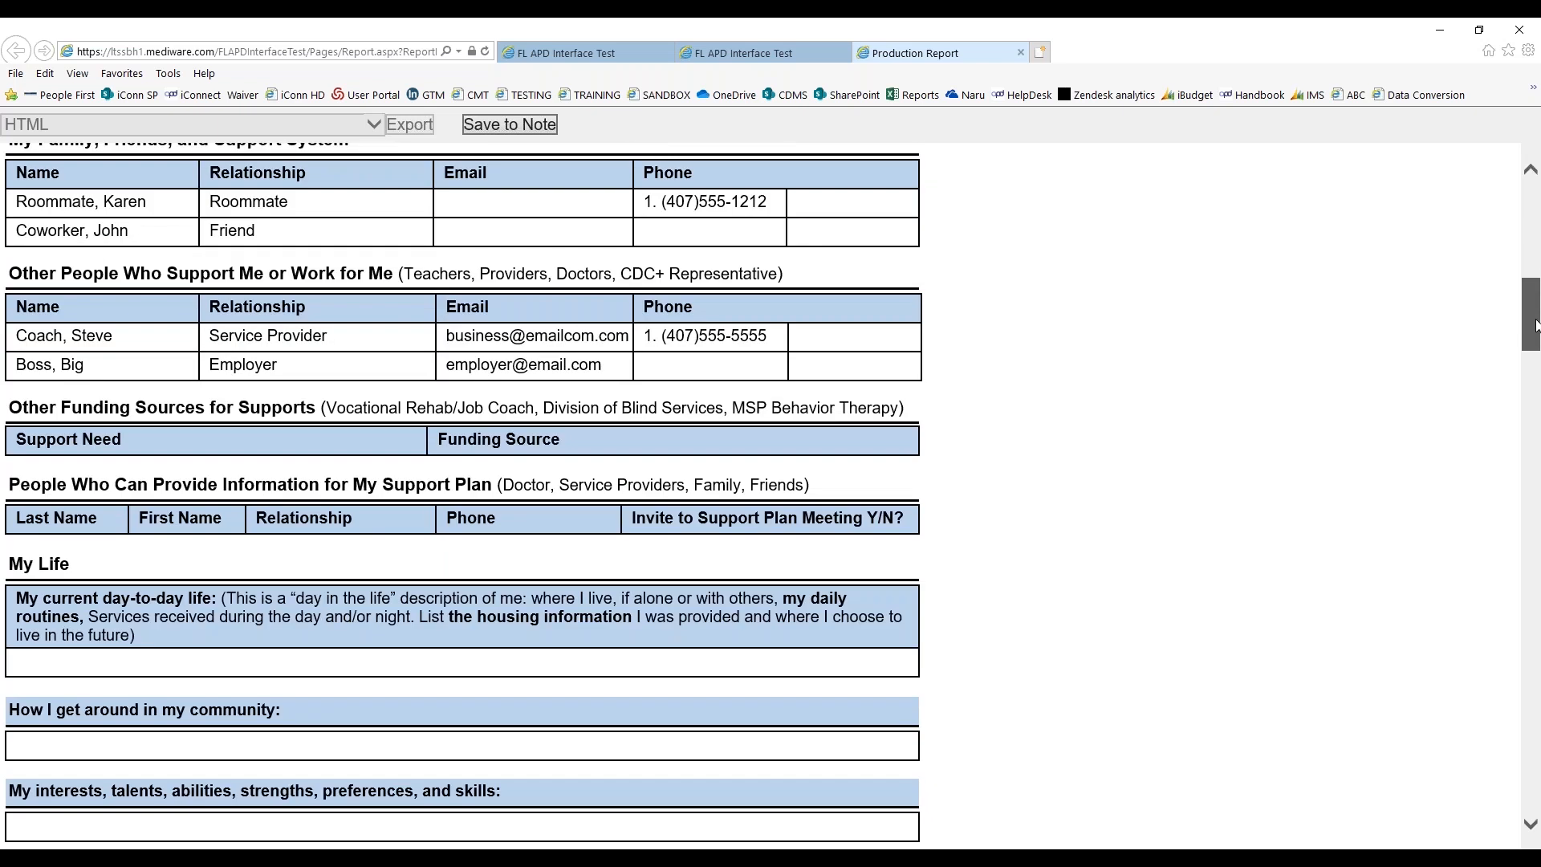
drag(1535, 325, 1535, 354)
drag(244, 477, 909, 634)
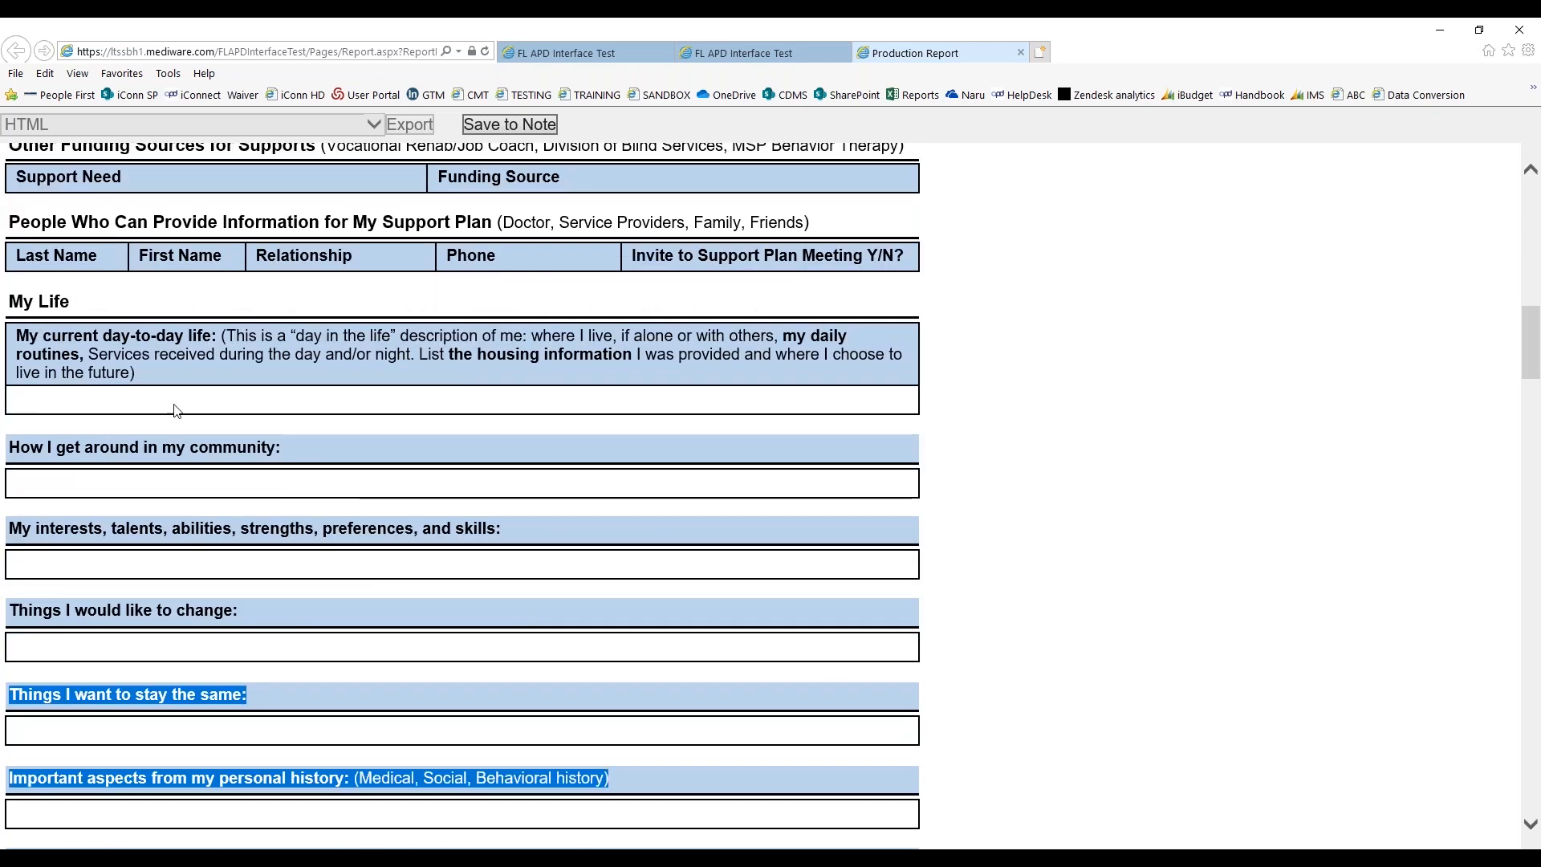
mouse_move(1532, 357)
mouse_down()
mouse_move(1496, 691)
mouse_move(1508, 792)
mouse_up()
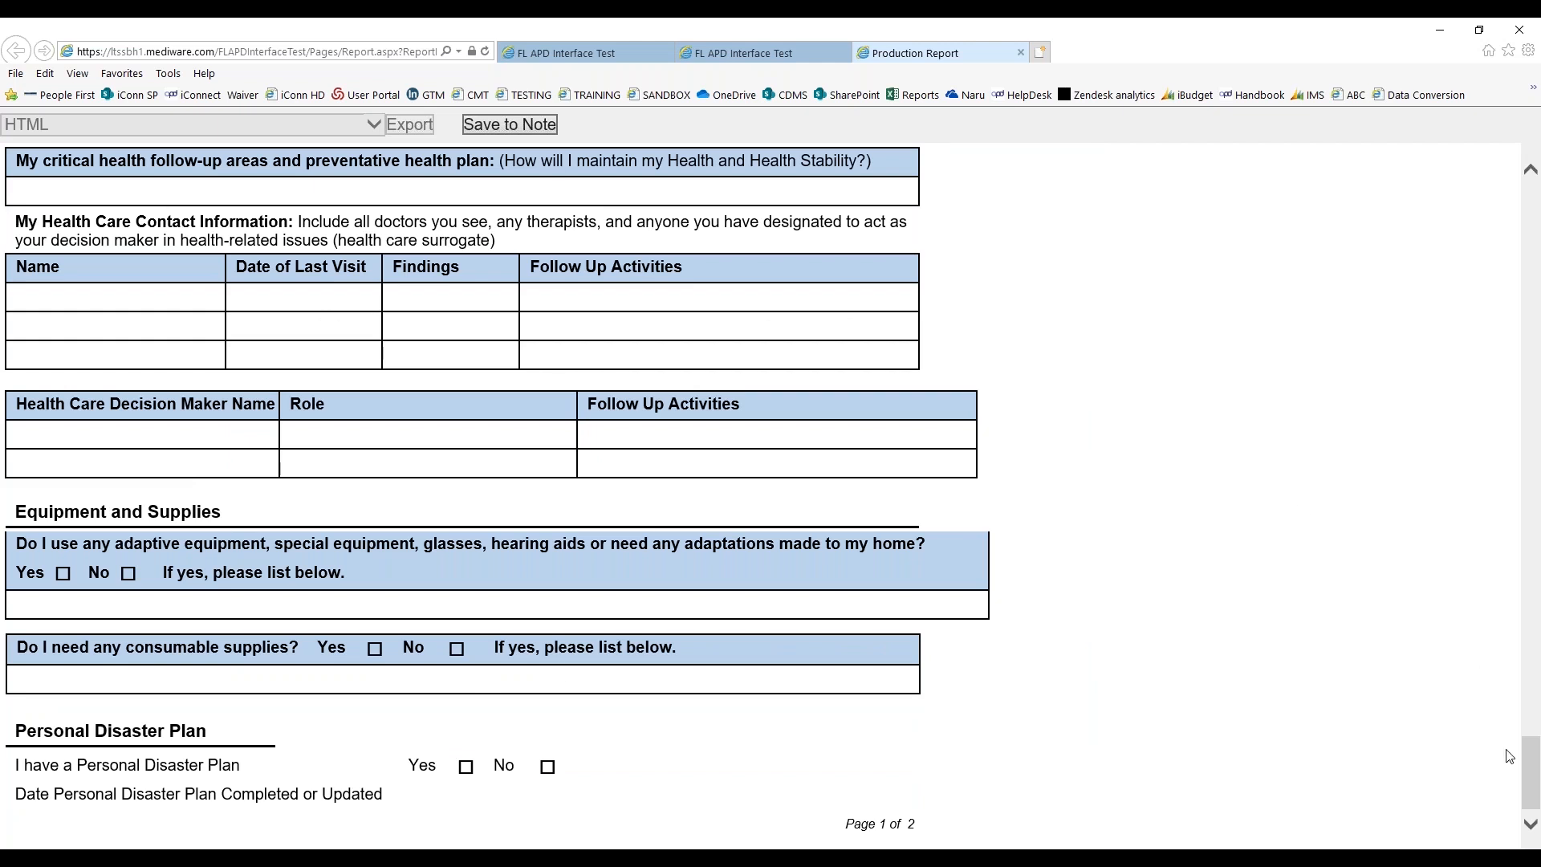
- Save the Person Centered Support Plan report to a note, with division APD and program/provider Pending Provider
click(517, 124)
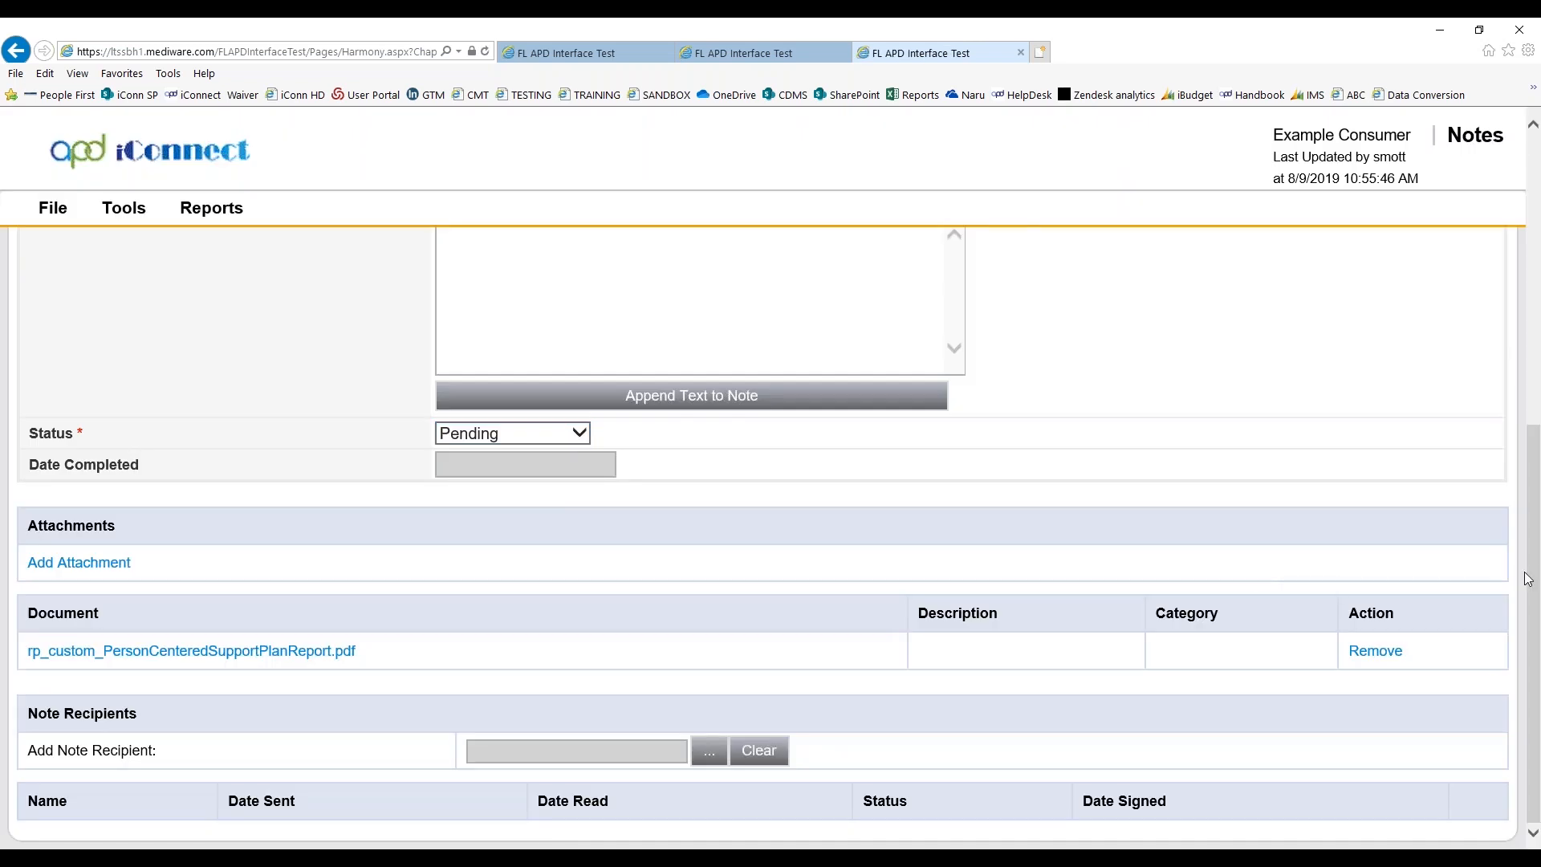
drag(1527, 578, 1445, 207)
click(479, 293)
click(458, 310)
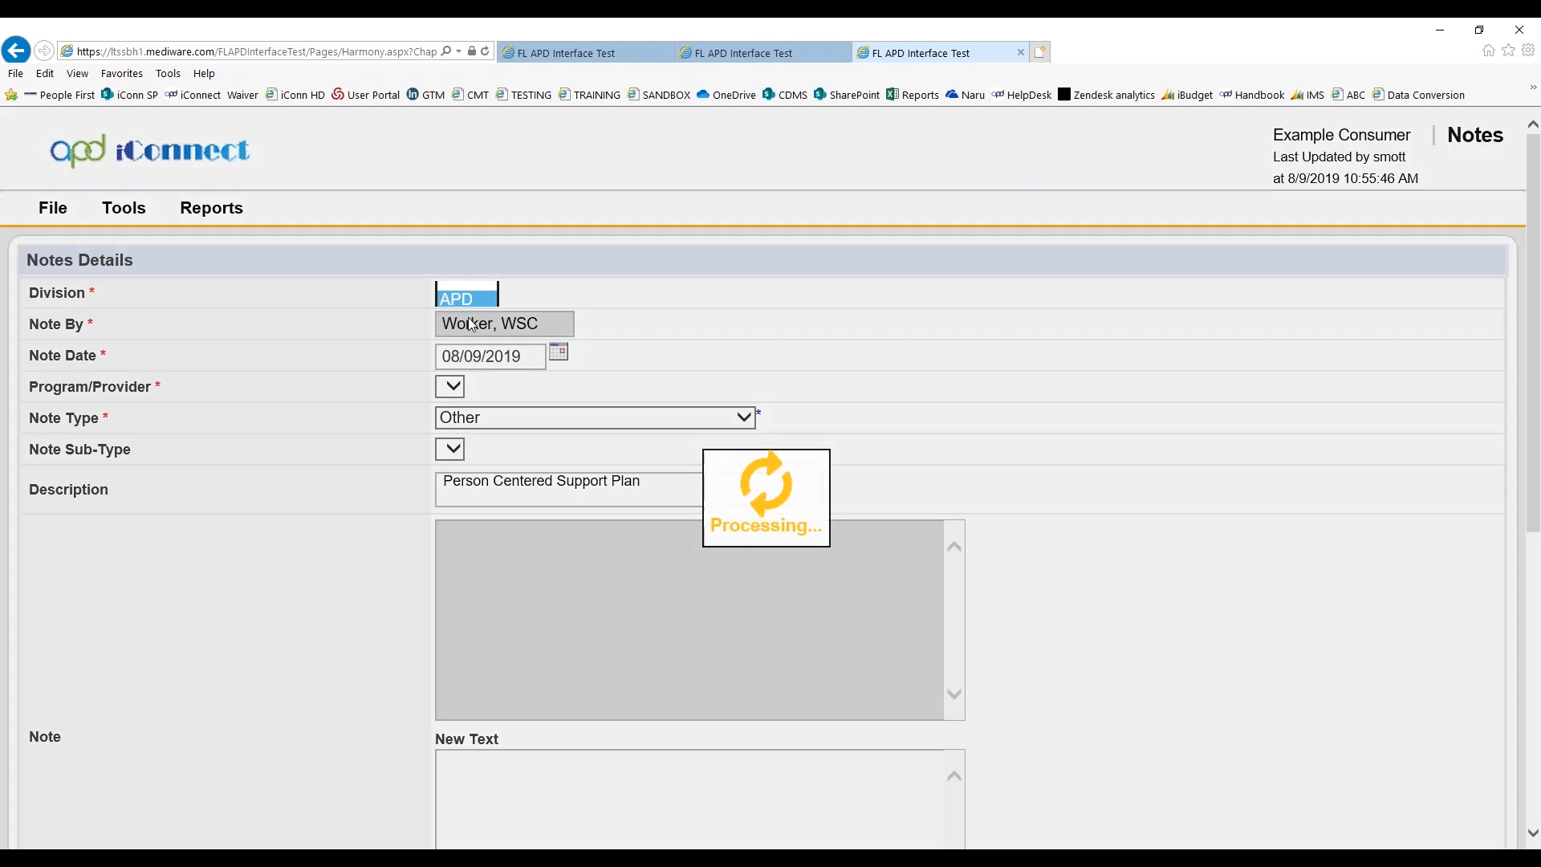
click(562, 386)
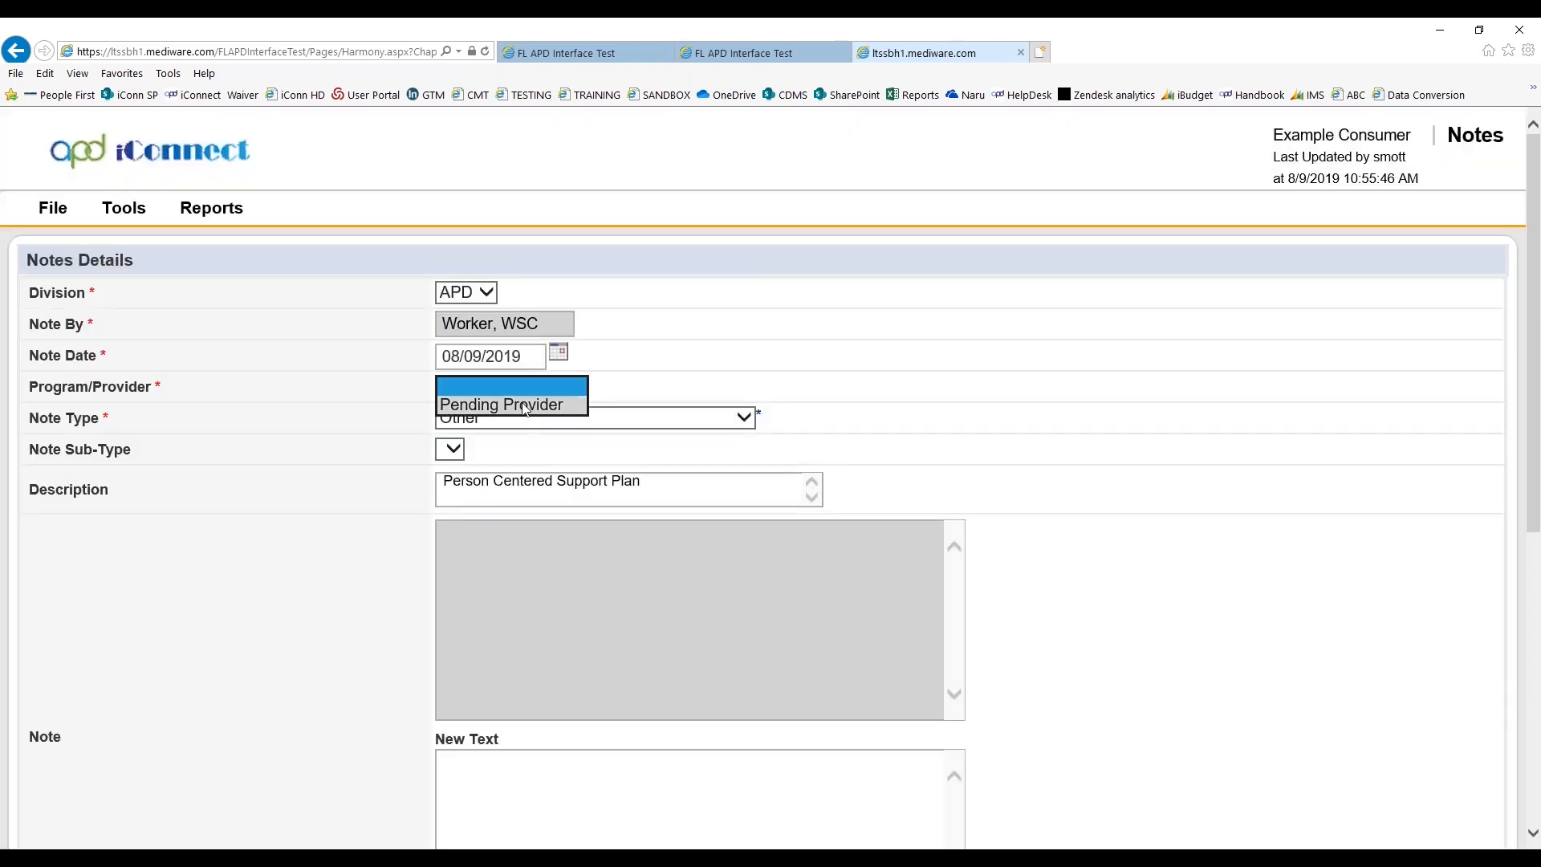
click(554, 405)
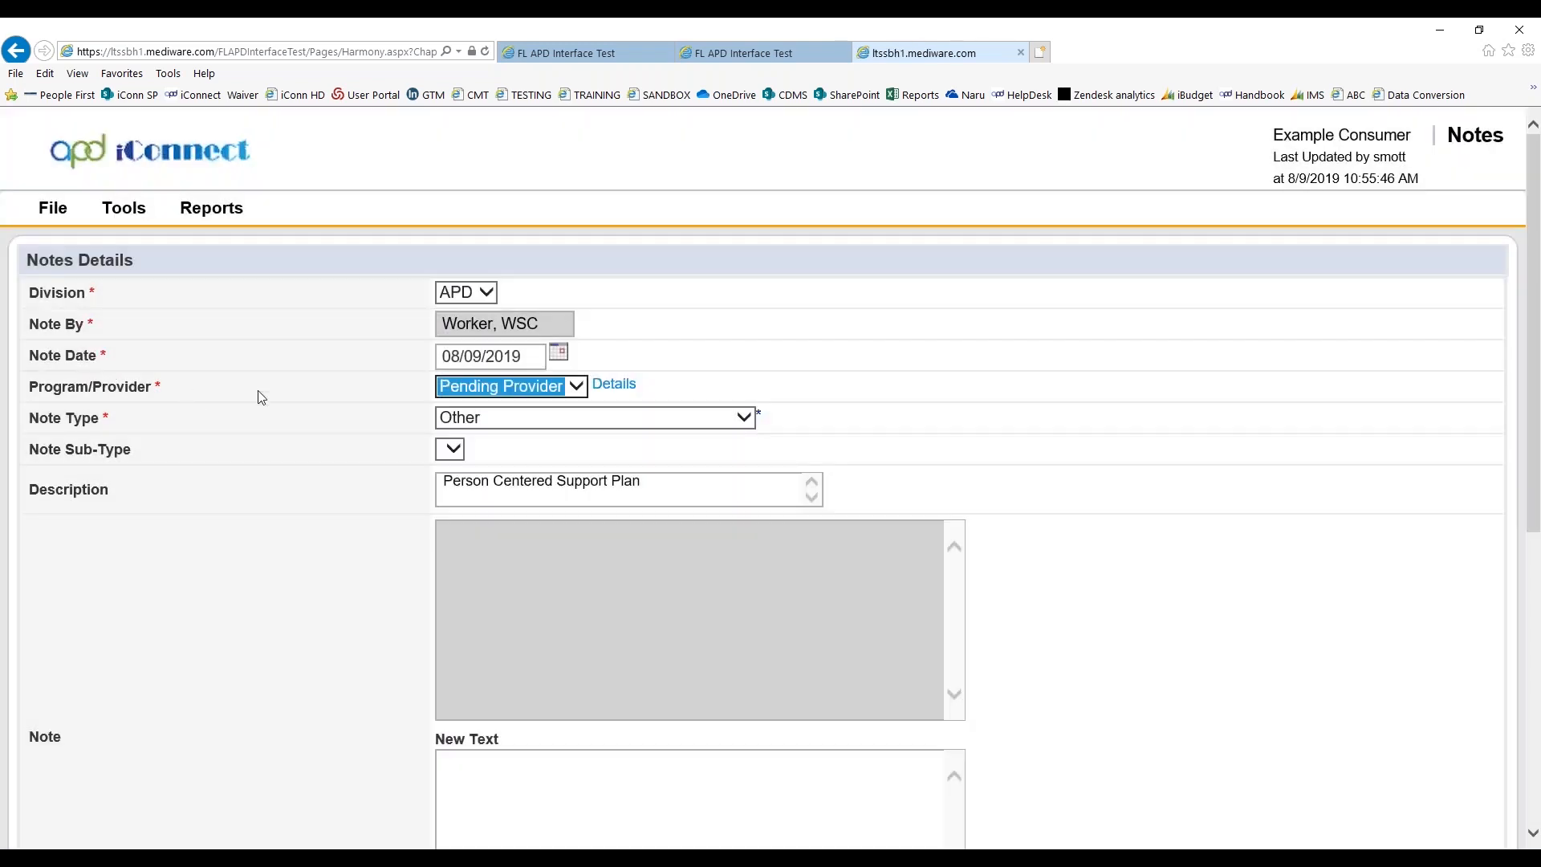
- Set the note type to Support Plan and the note sub-type to Signatures
click(691, 417)
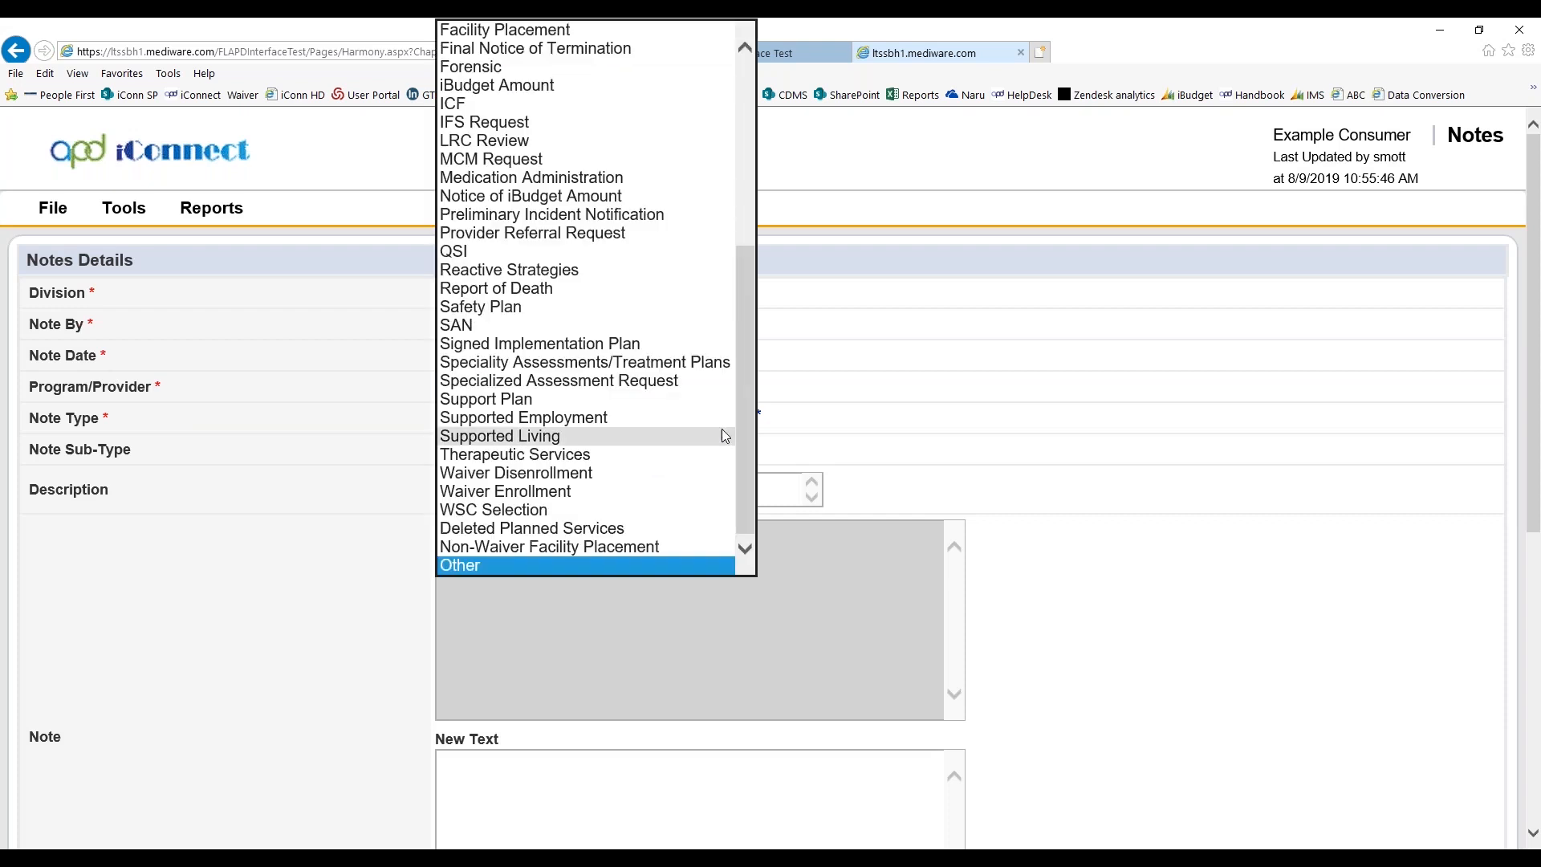
click(555, 398)
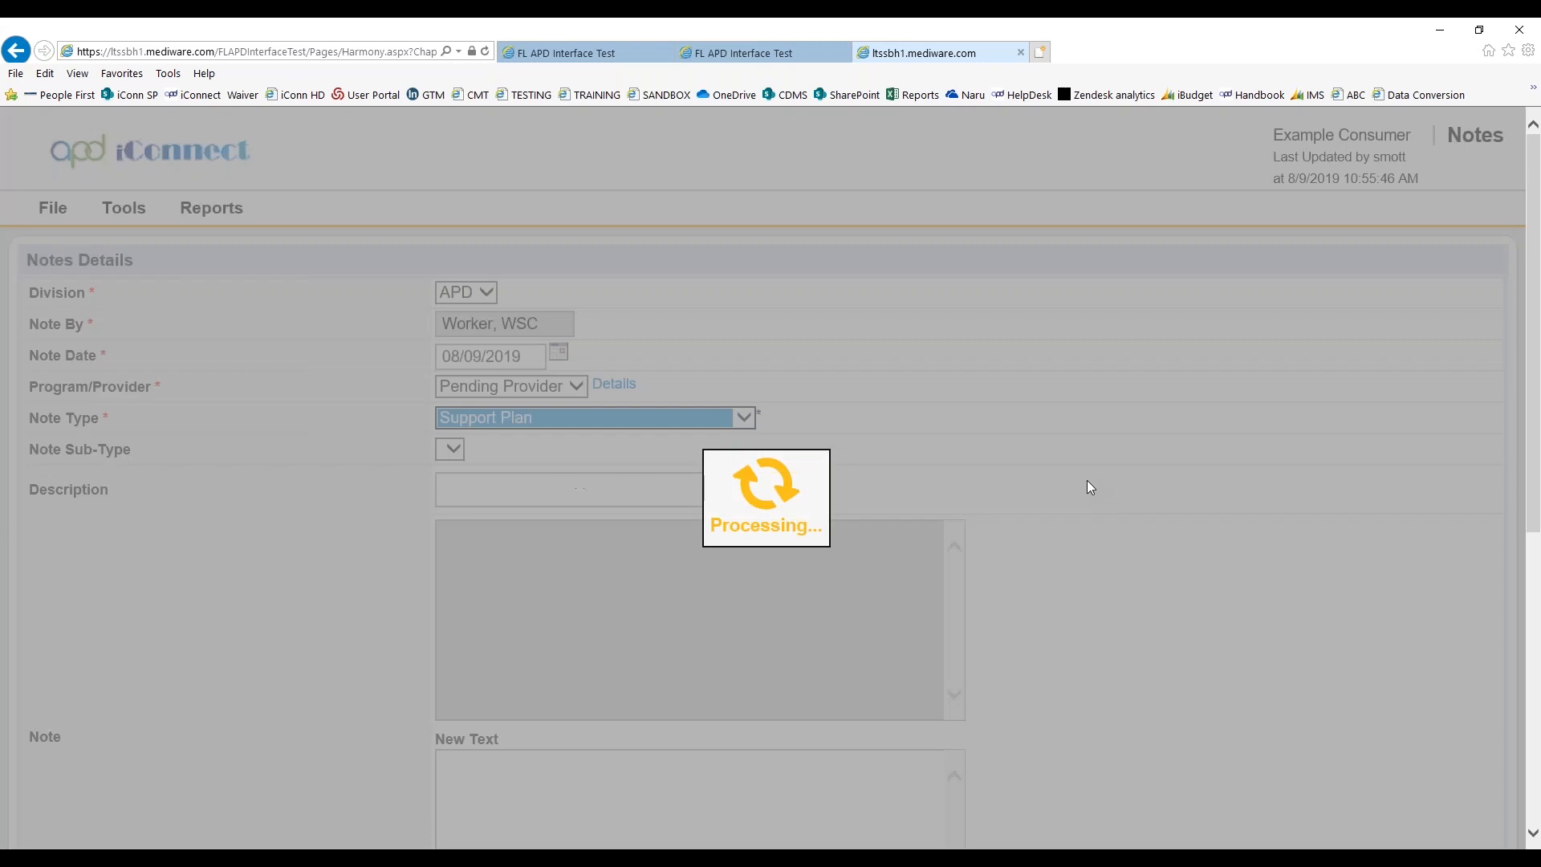
click(629, 447)
click(583, 530)
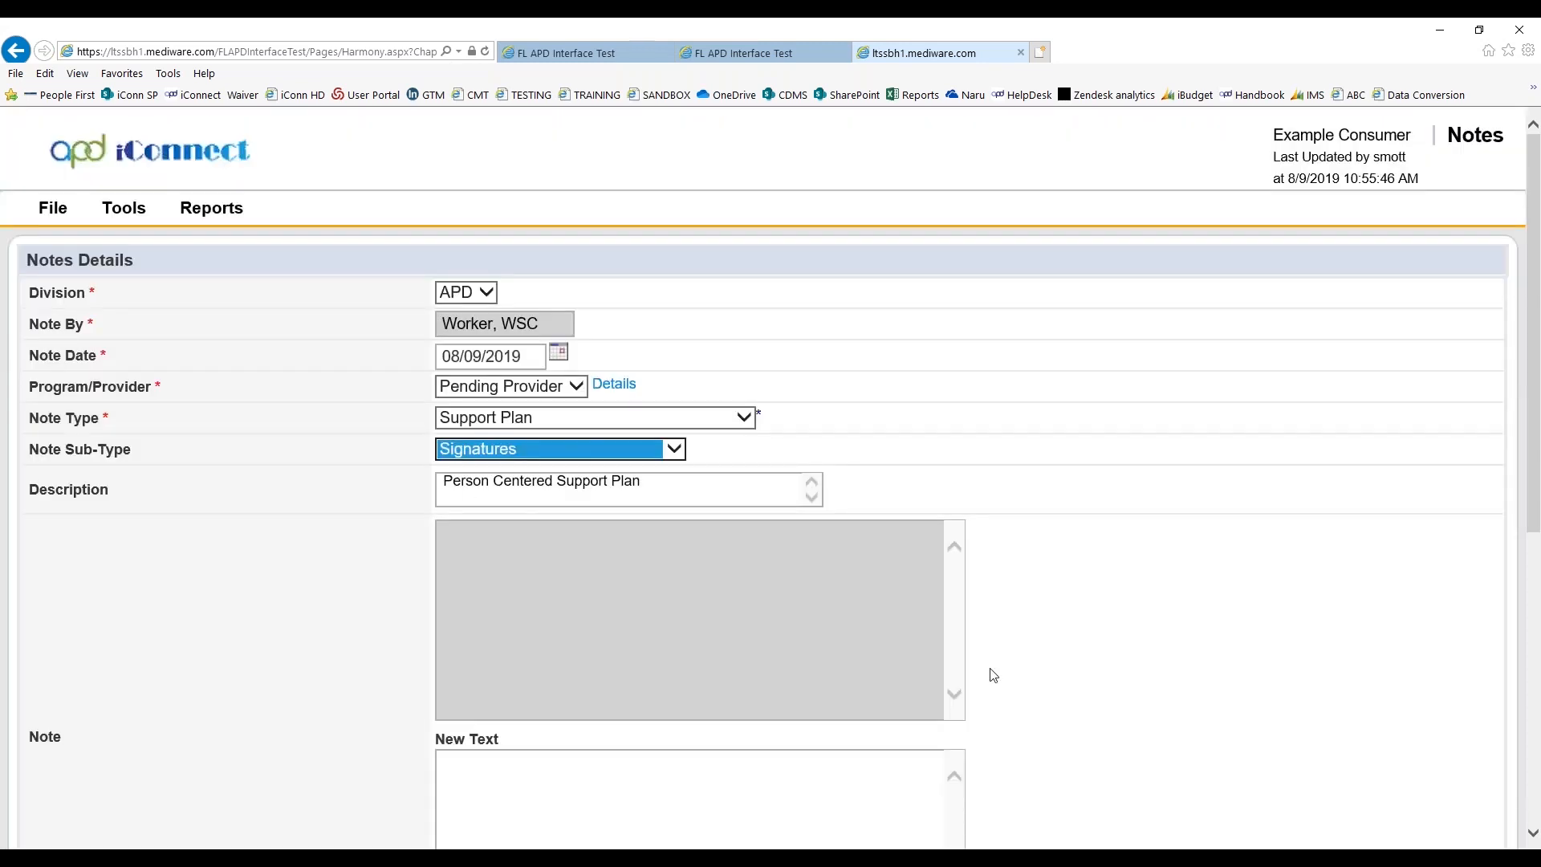
- Append the text "Type notes" to the note and check the note's text and attached report
scroll(1101, 618, down, 5)
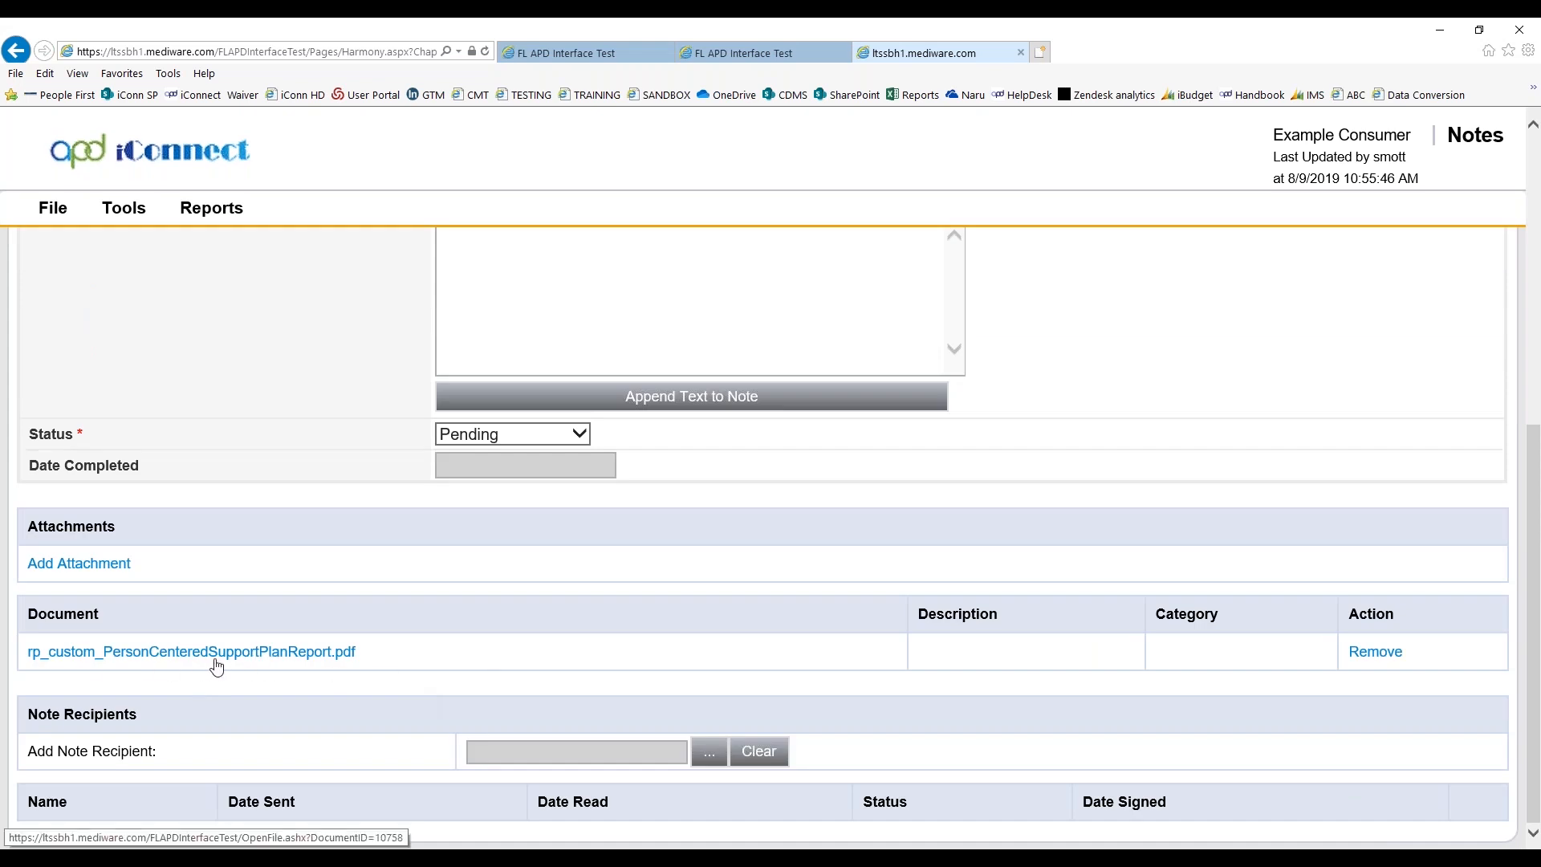
scroll(829, 498, up, 2)
click(697, 385)
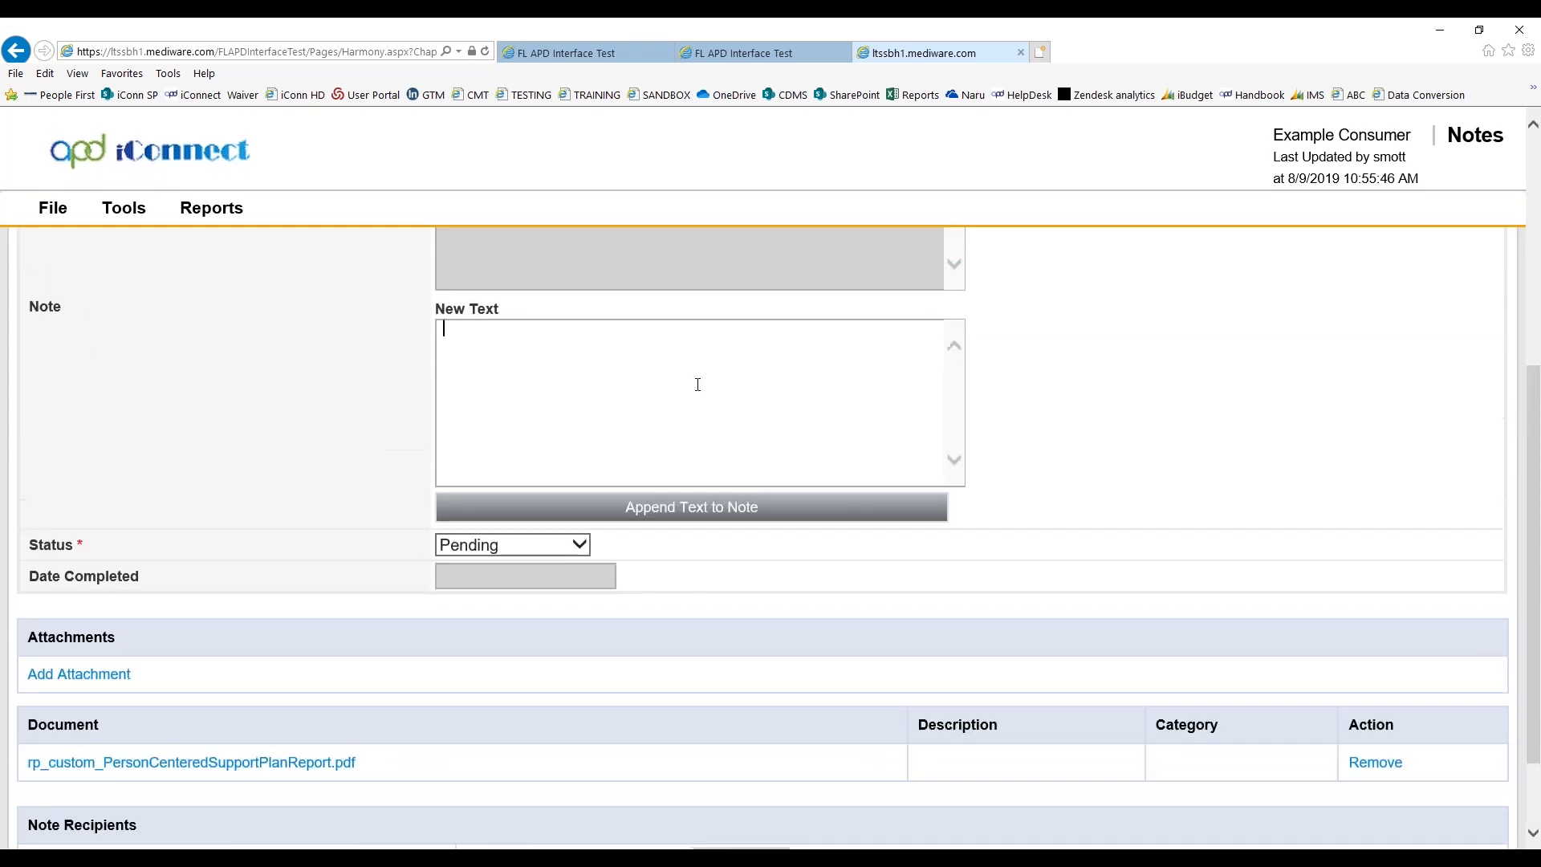
text(Type notes)
click(722, 518)
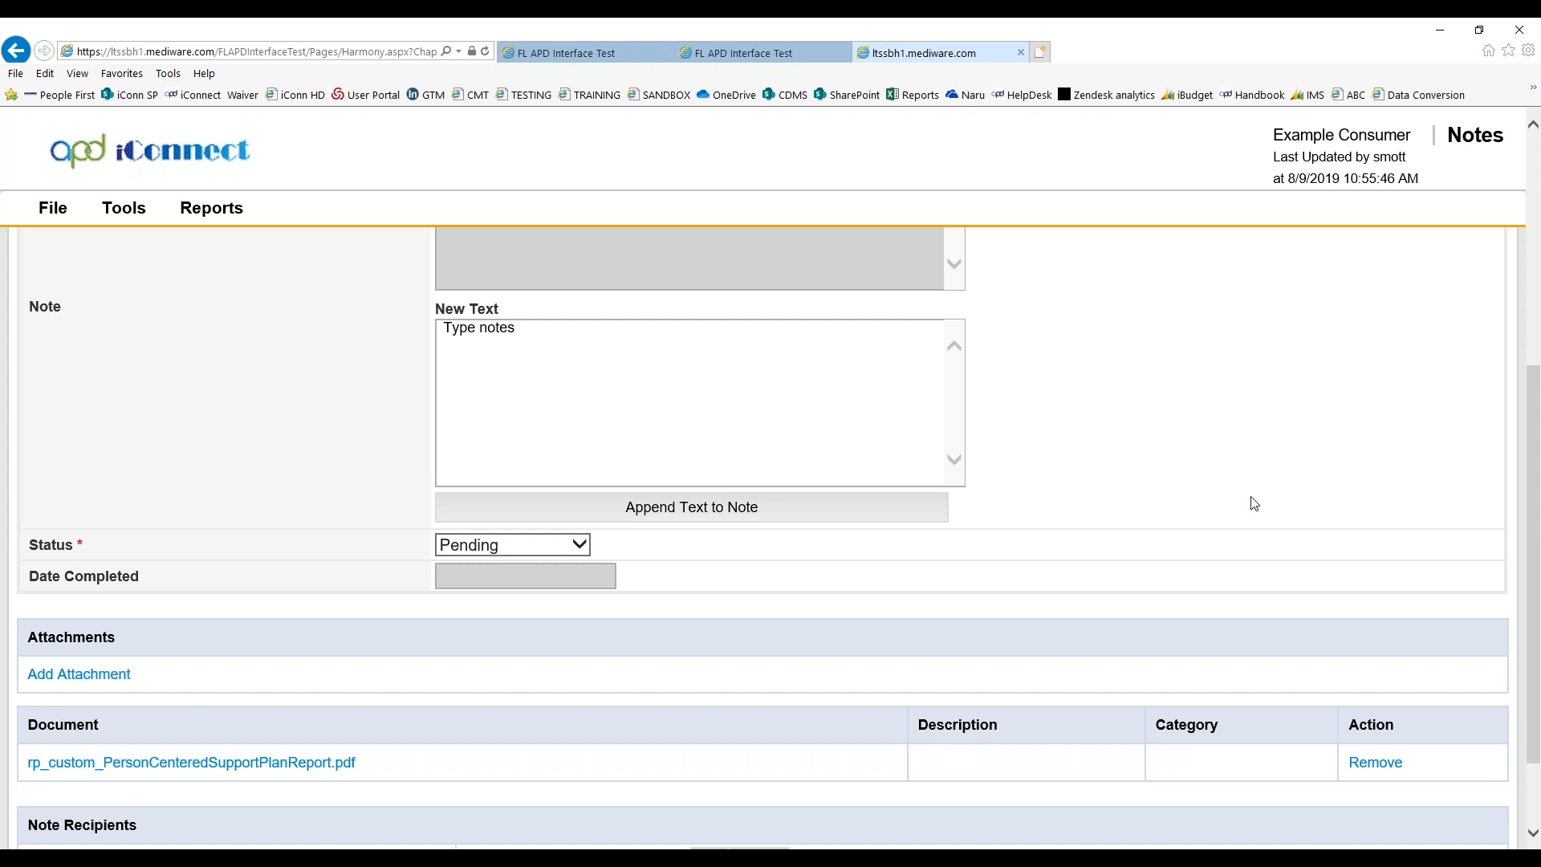
scroll(1264, 494, up, 4)
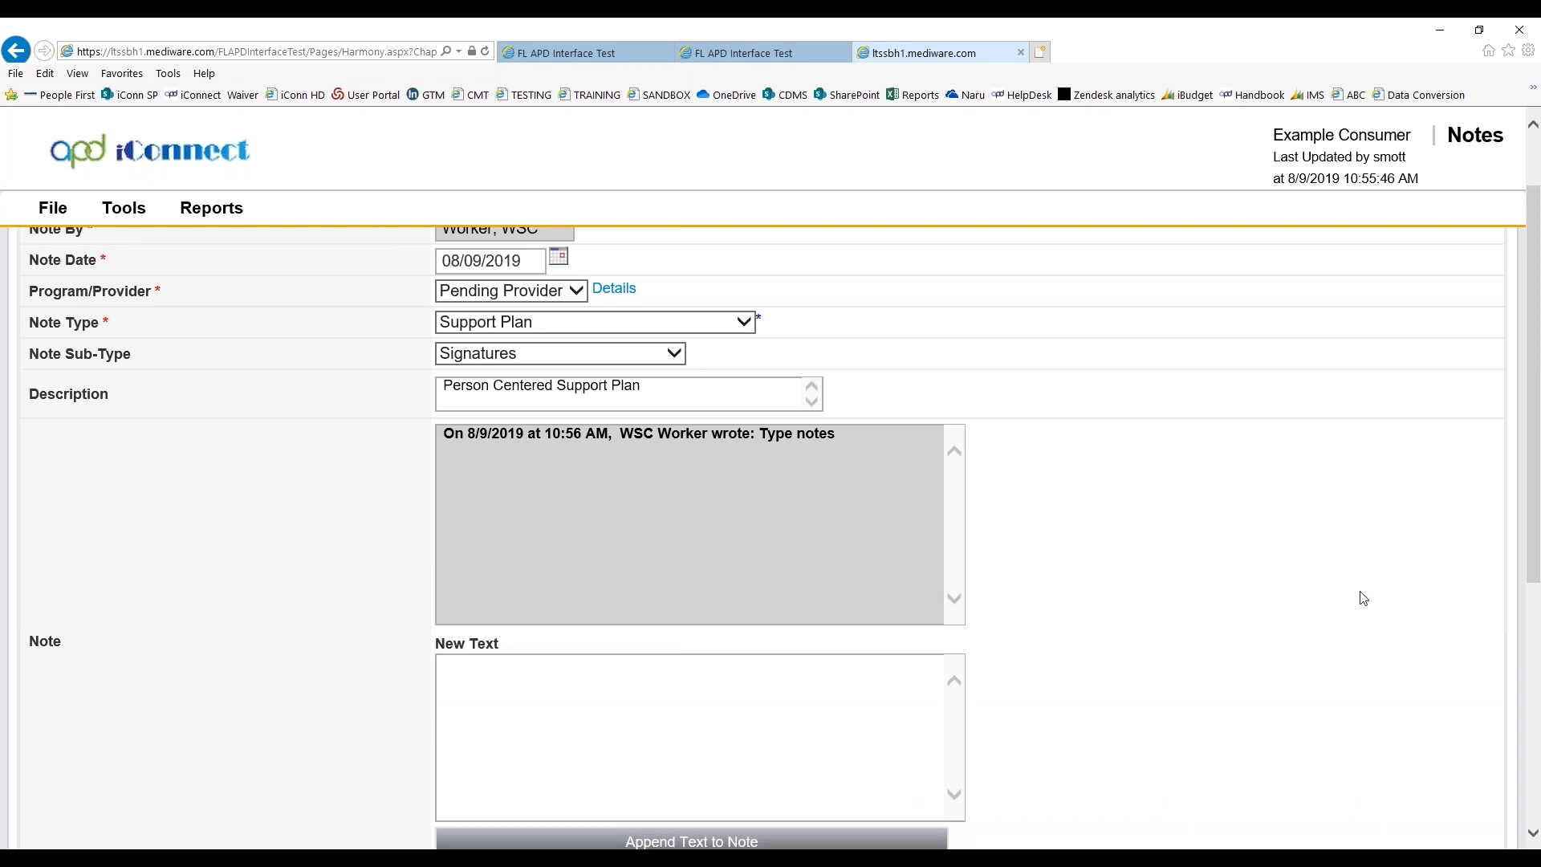
scroll(1254, 615, down, 5)
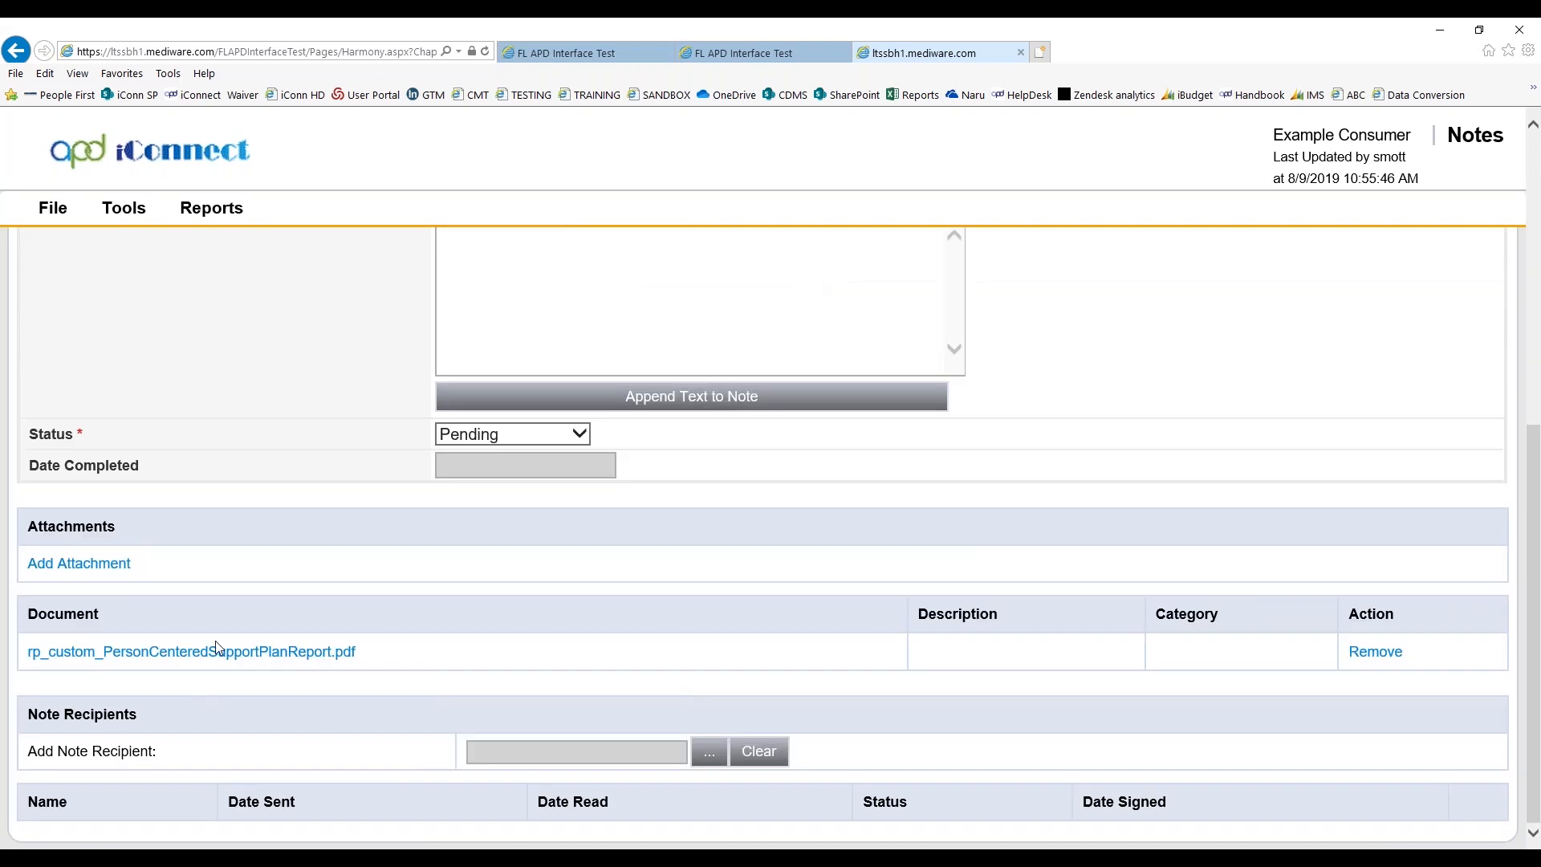